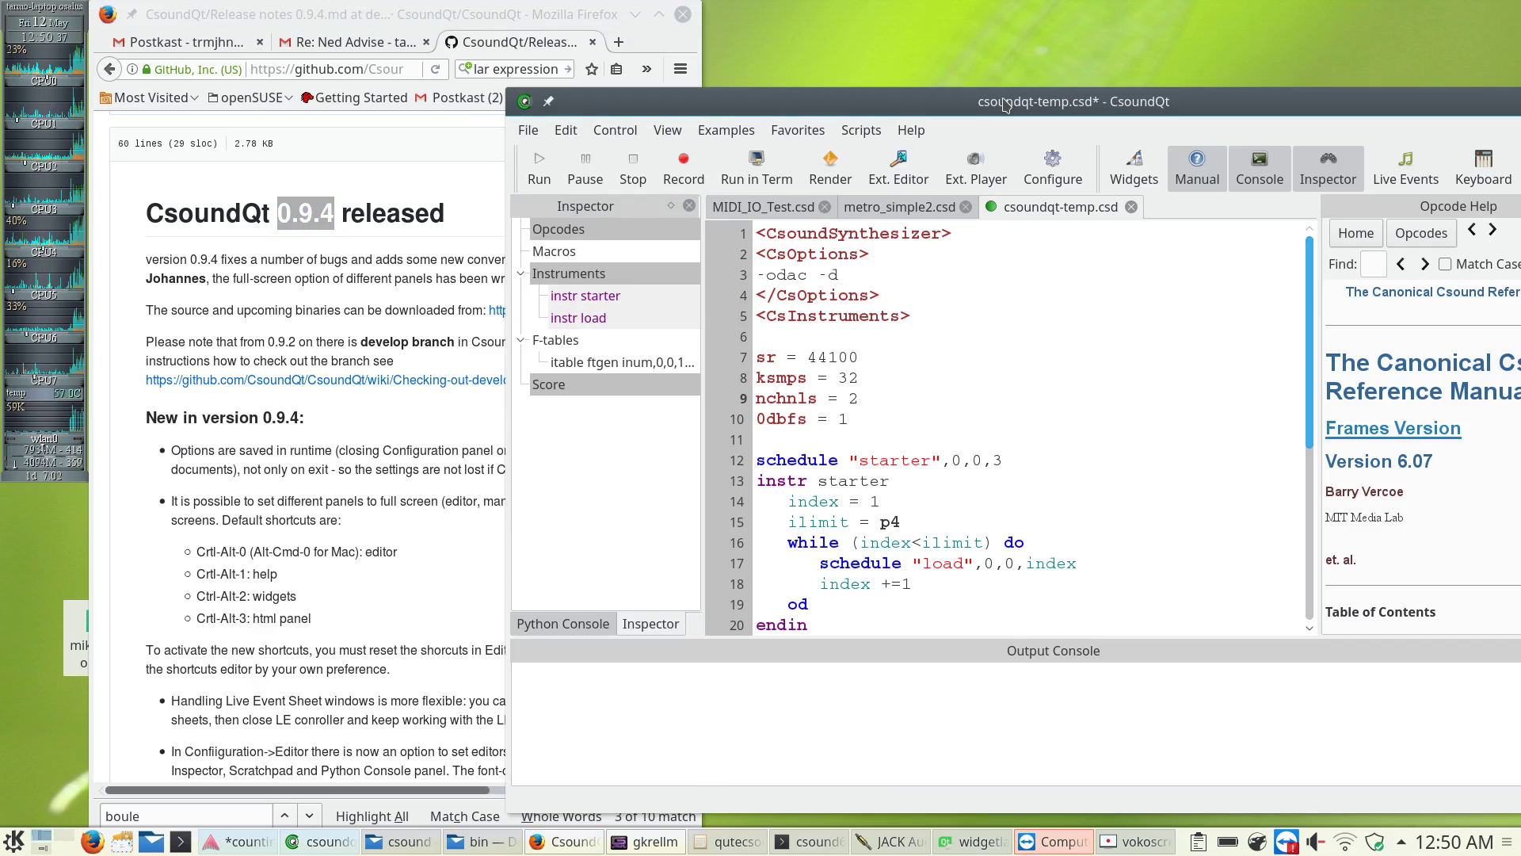
Turn on the Buffer Size (-b) option in the run configuration and accept the settings.
{"action": "left_click_drag", "start_coordinate": [961, 104], "coordinate": [840, 80]}
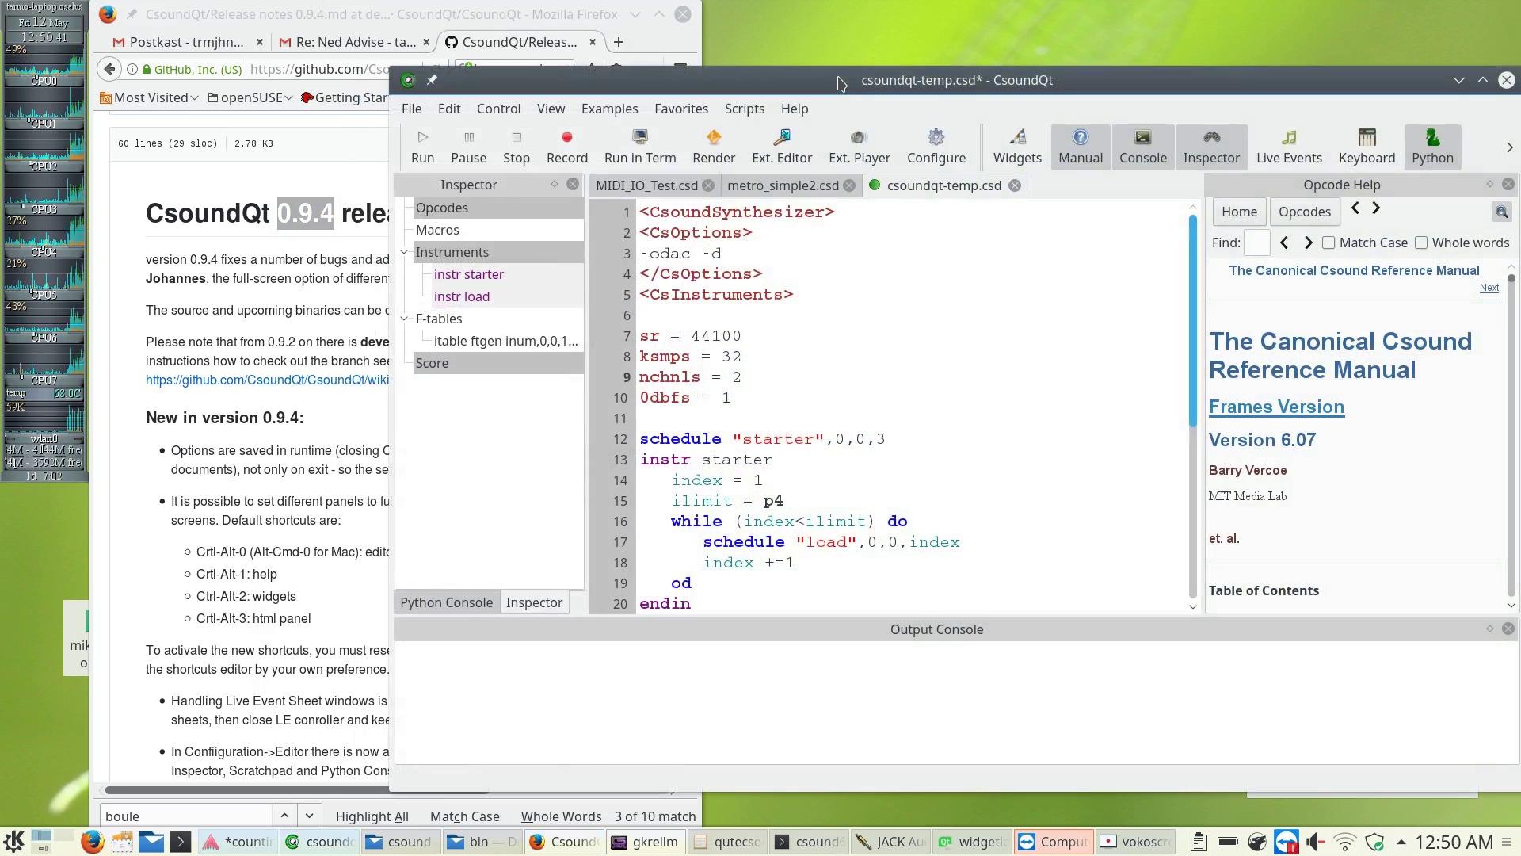
{"action": "left_click", "coordinate": [952, 158]}
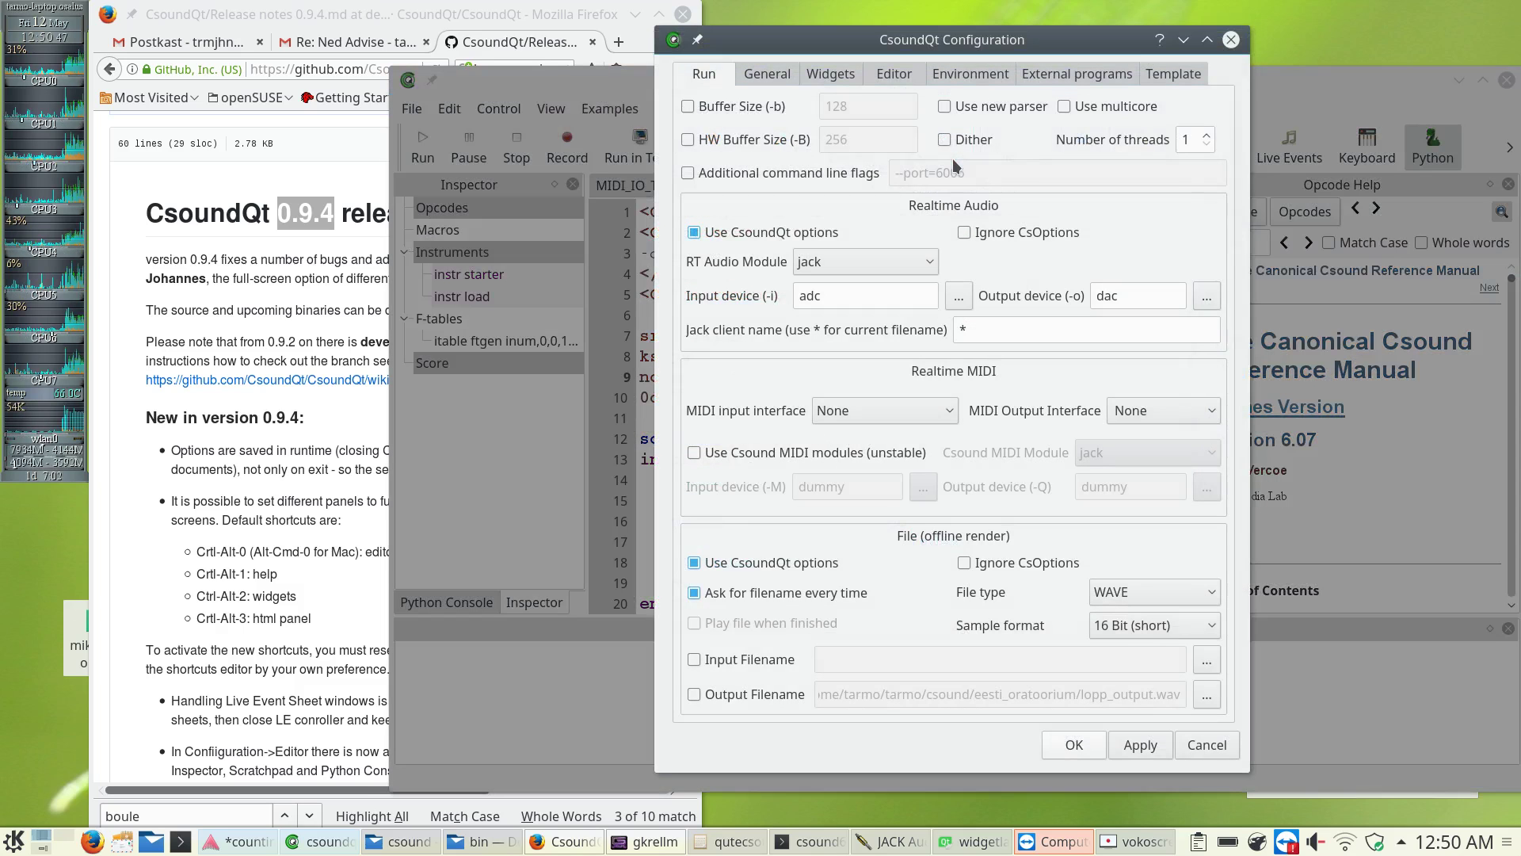
{"action": "left_click", "coordinate": [688, 107]}
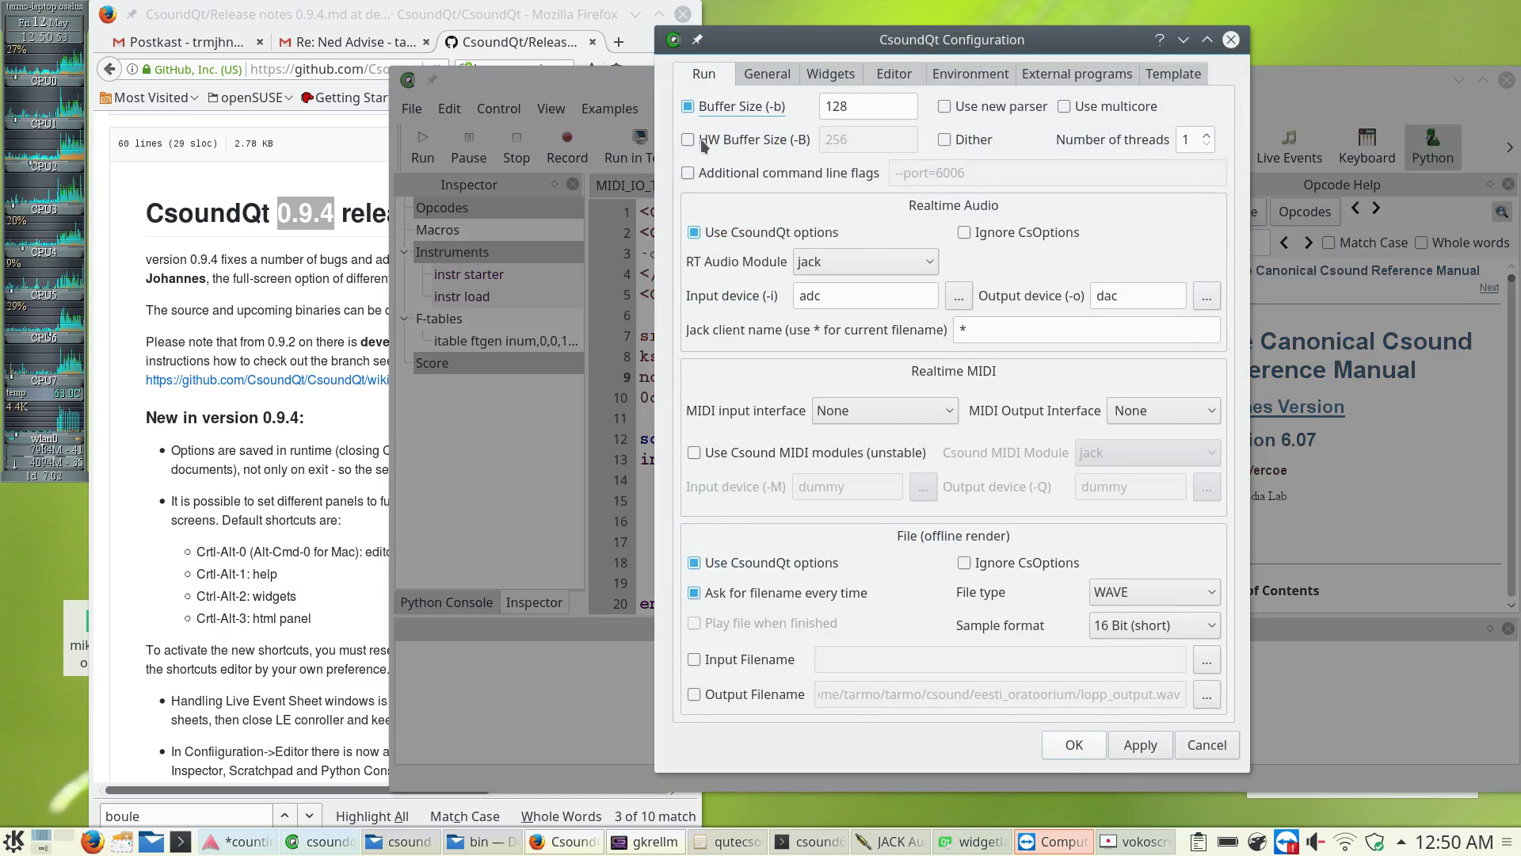
{"action": "left_click", "coordinate": [1076, 745]}
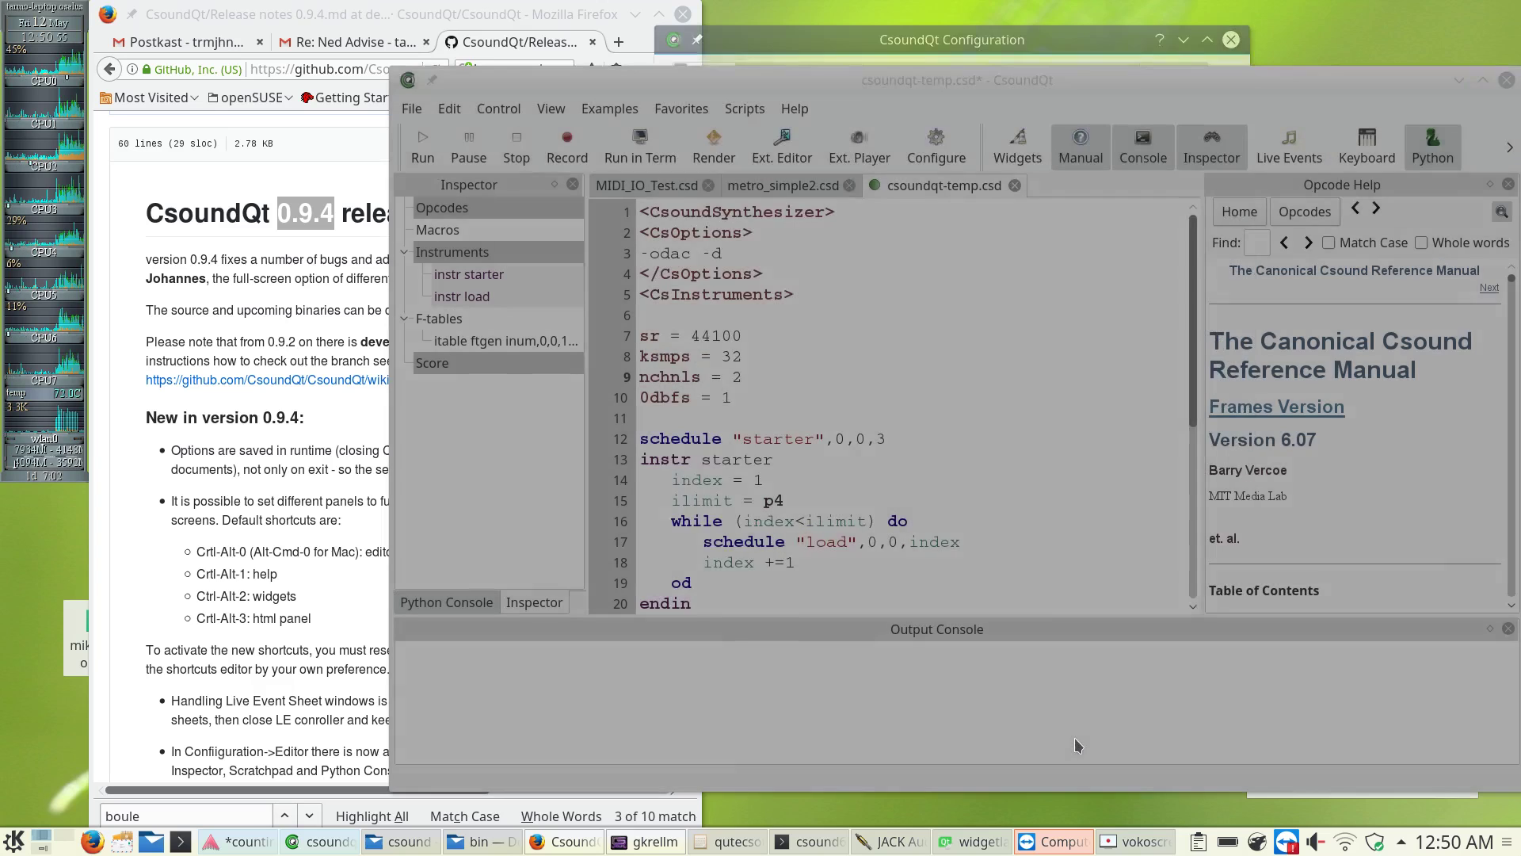
Open the recently used file 170508_test_bufferladen.csd from the home tmp folder.
{"action": "left_click", "coordinate": [413, 109]}
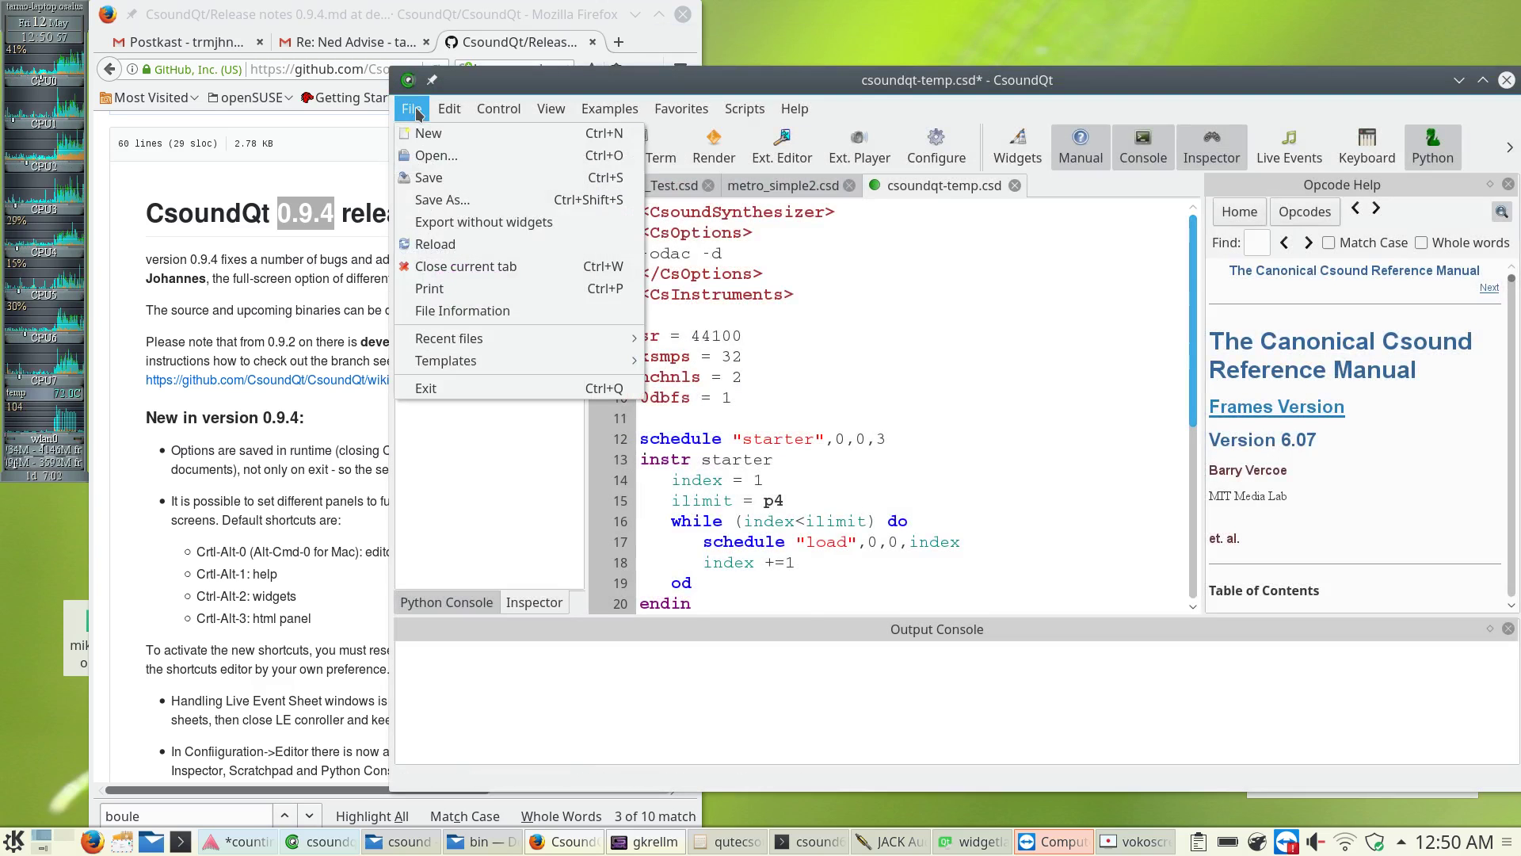
{"action": "mouse_move", "coordinate": [472, 342]}
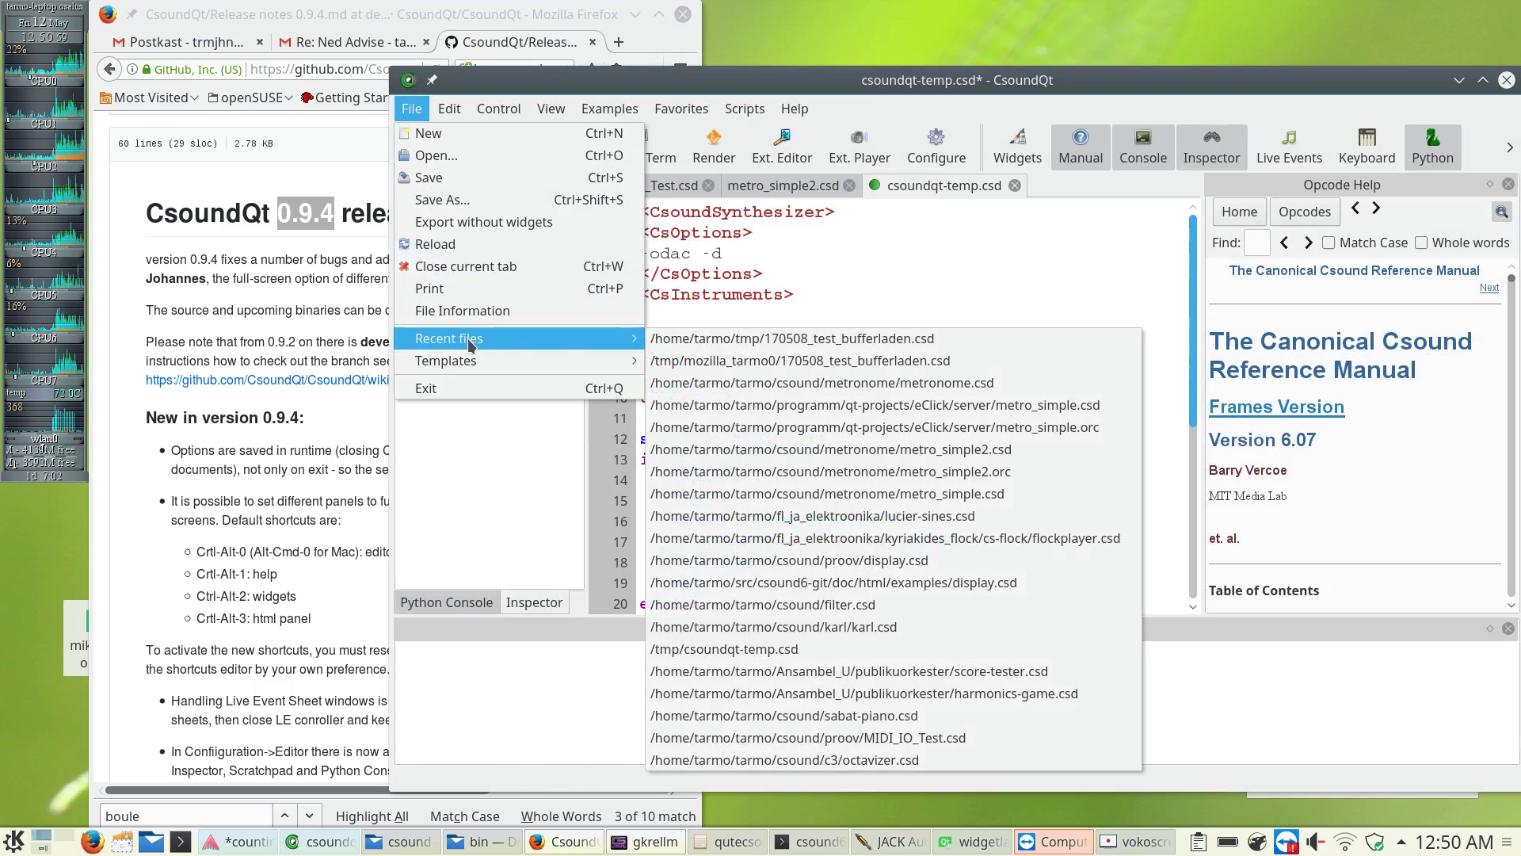
{"action": "left_click", "coordinate": [792, 340]}
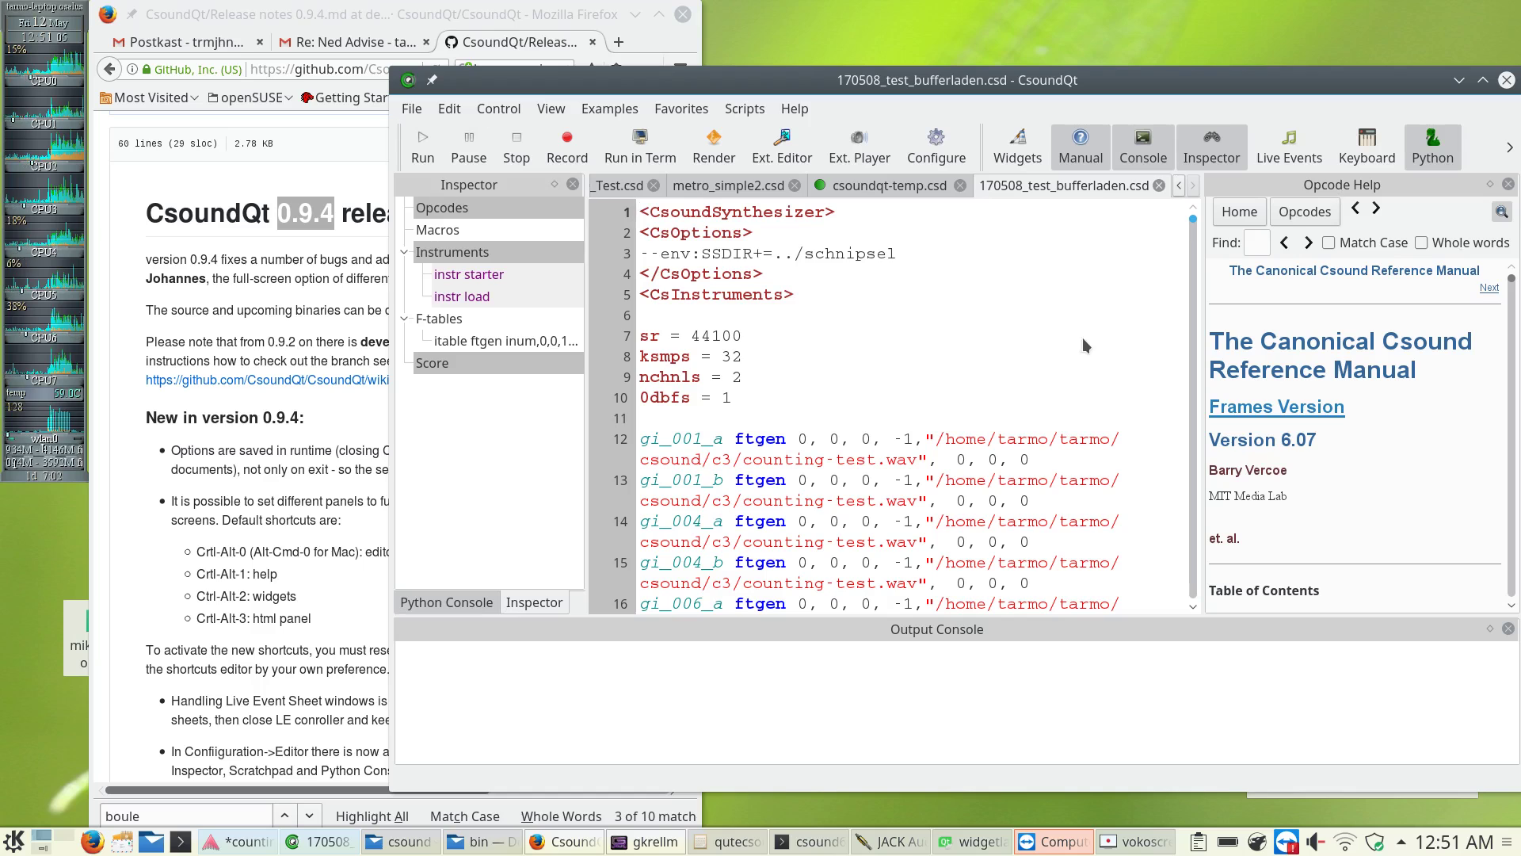
Close CsoundQt and relaunch it as a new instance from the CsoundQt-d-py-cs6-debug executable in the build's bin folder.
{"action": "key", "text": "alt"}
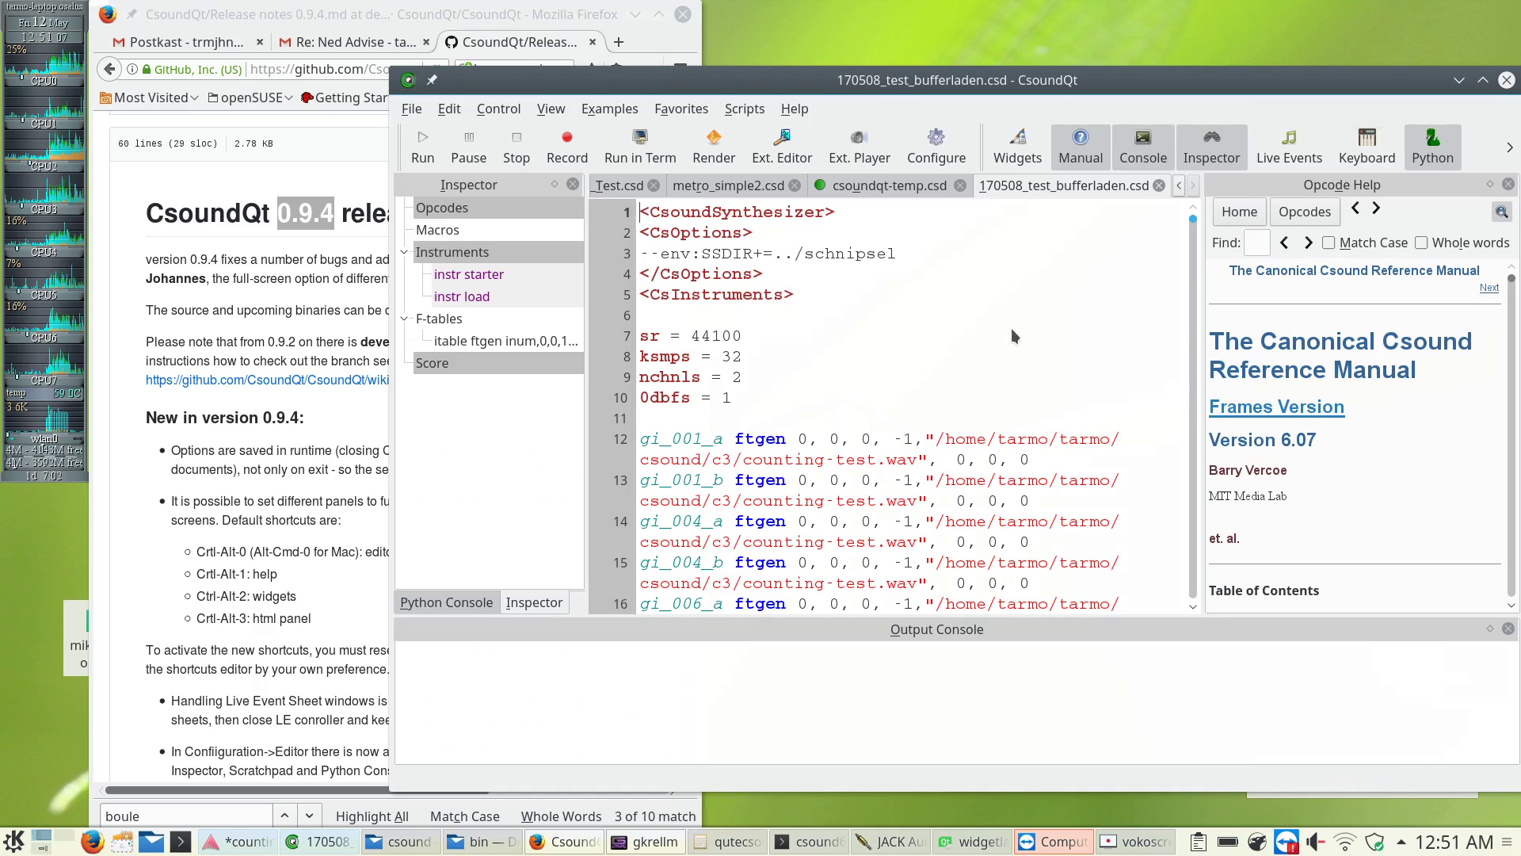
{"action": "key", "text": "alt+F4"}
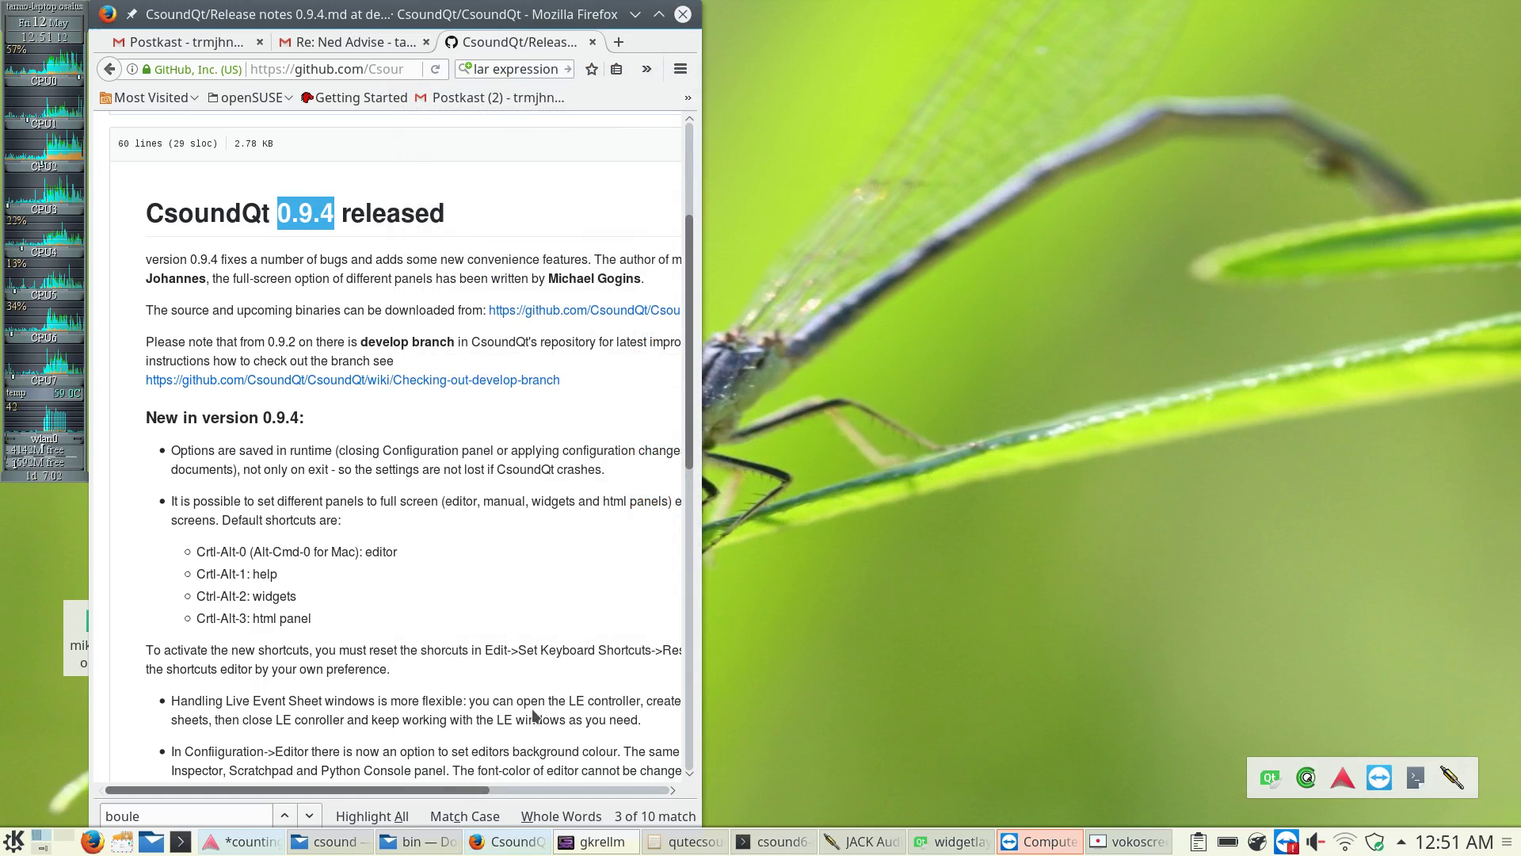
{"action": "left_click", "coordinate": [329, 842]}
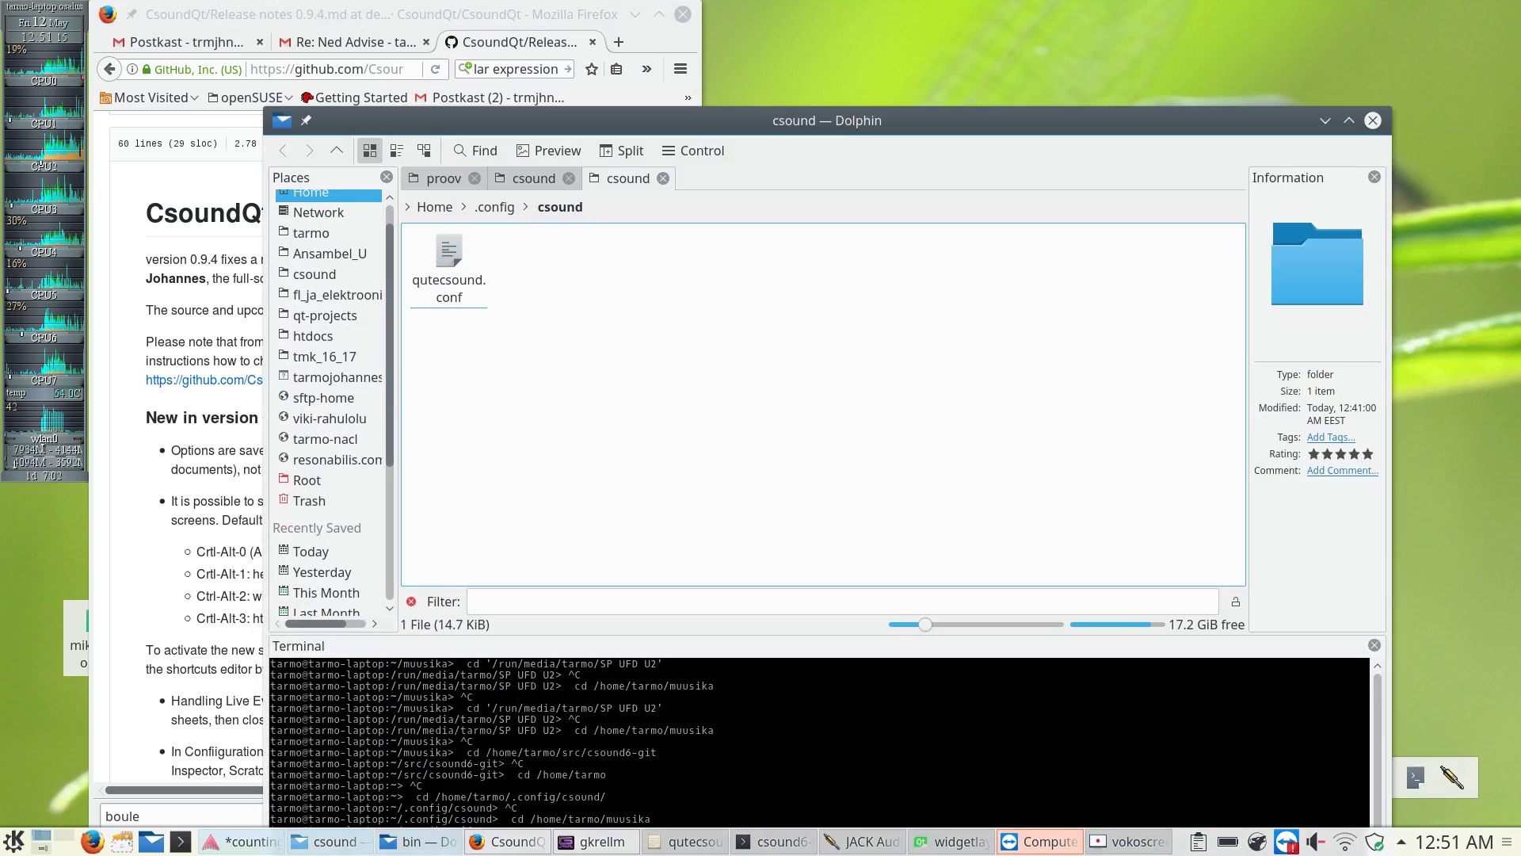
{"action": "left_click", "coordinate": [329, 842]}
{"action": "left_click", "coordinate": [414, 845]}
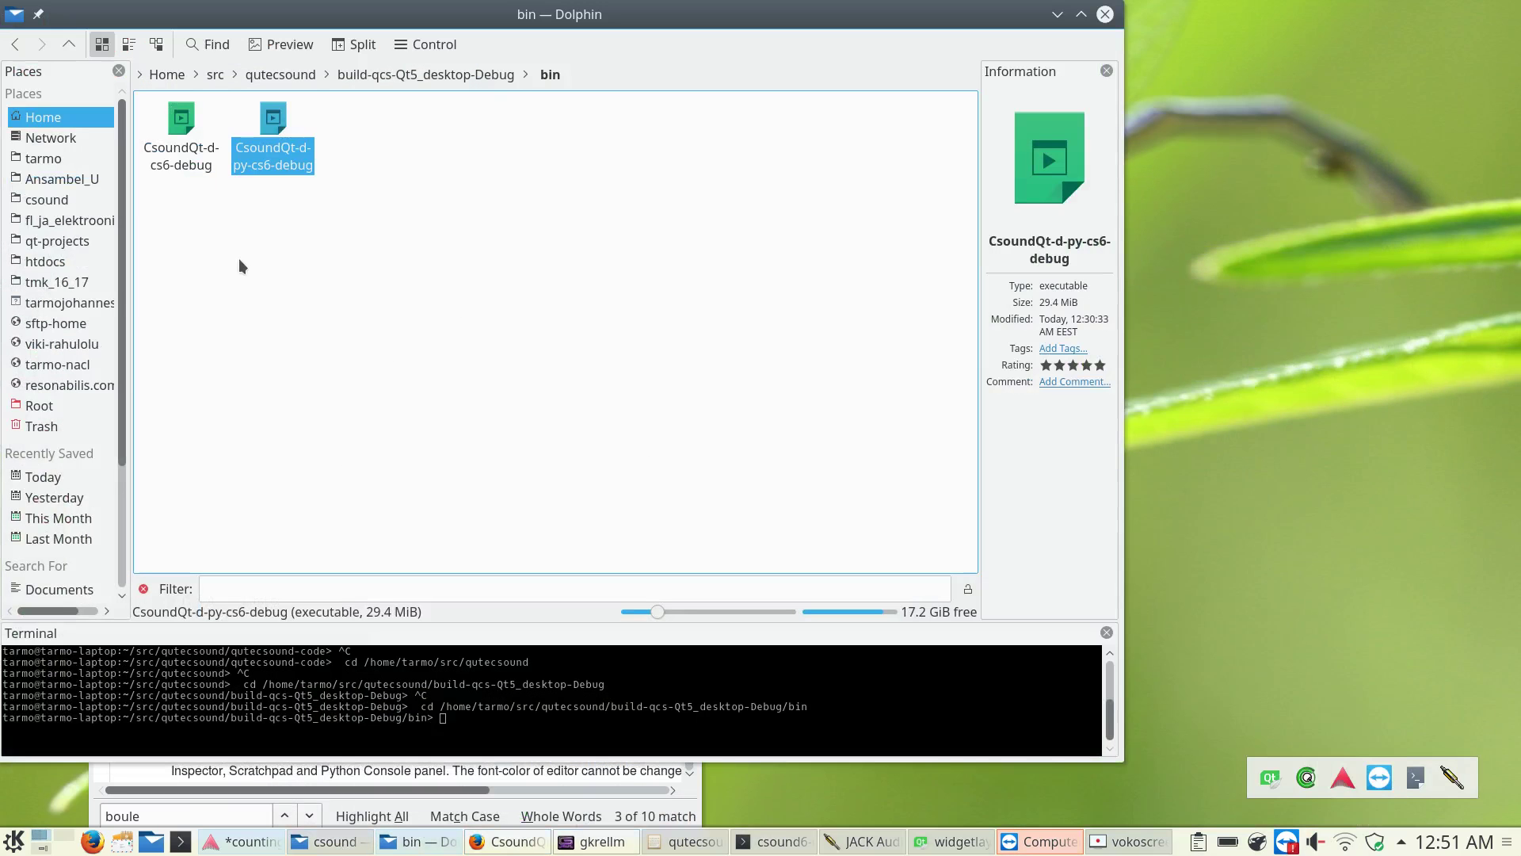
{"action": "double_click", "coordinate": [273, 164]}
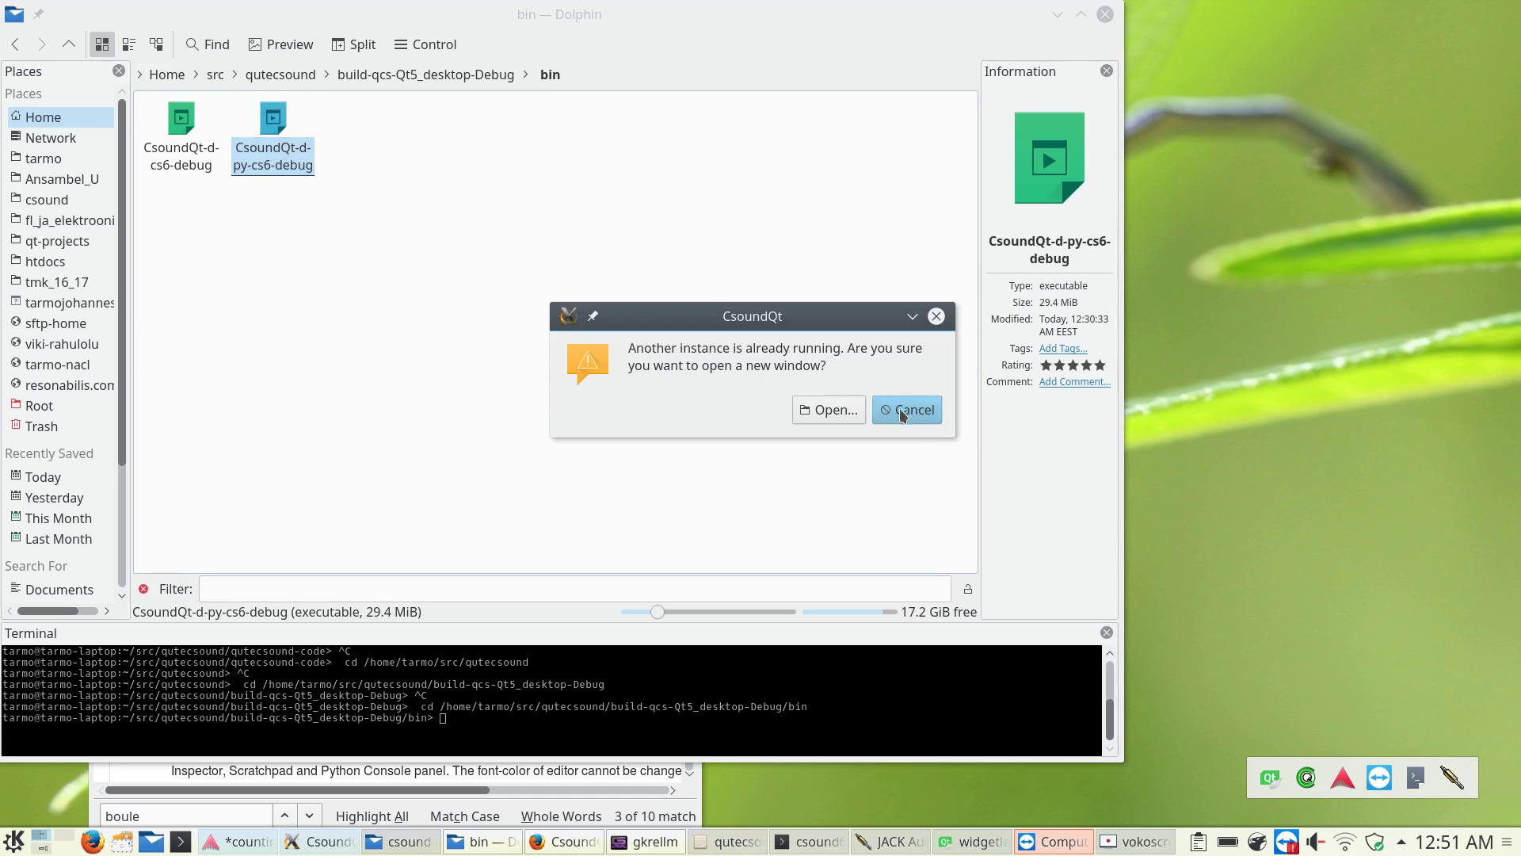
{"action": "left_click", "coordinate": [832, 413]}
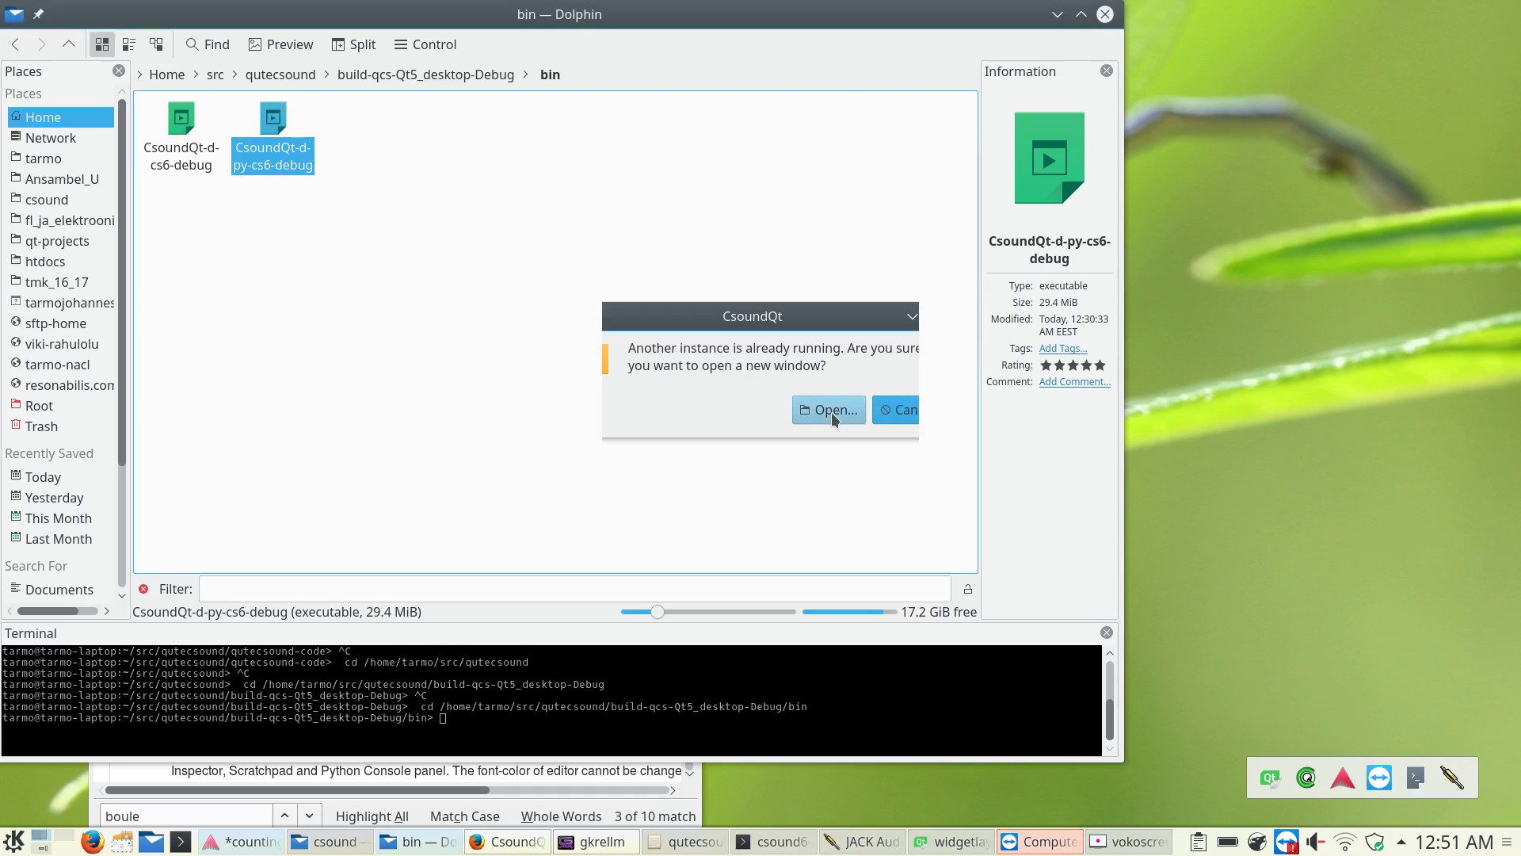
{"action": "left_click", "coordinate": [1055, 16]}
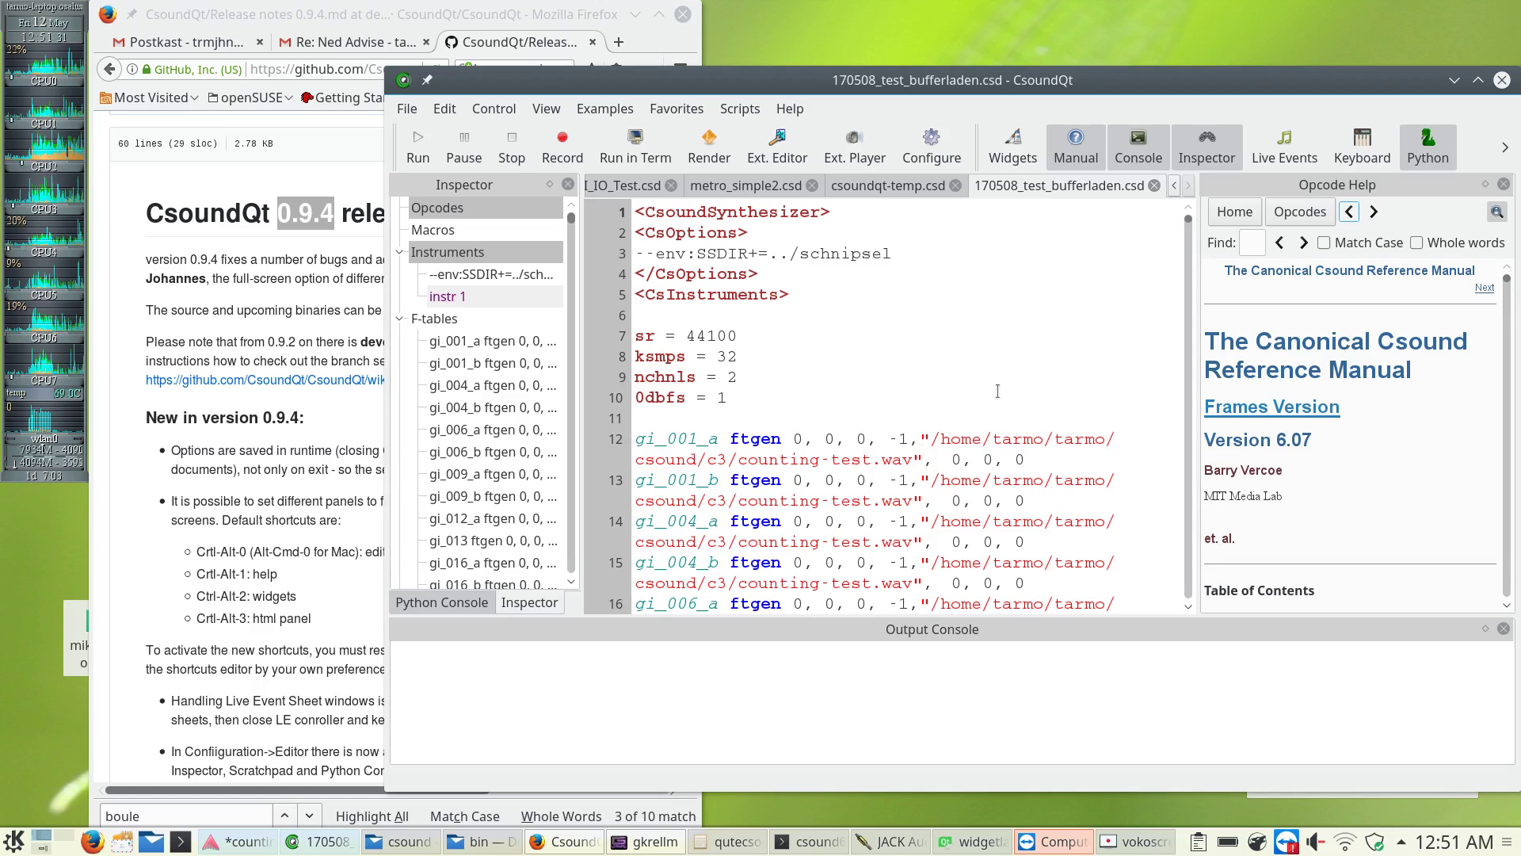
{"action": "left_click", "coordinate": [927, 149]}
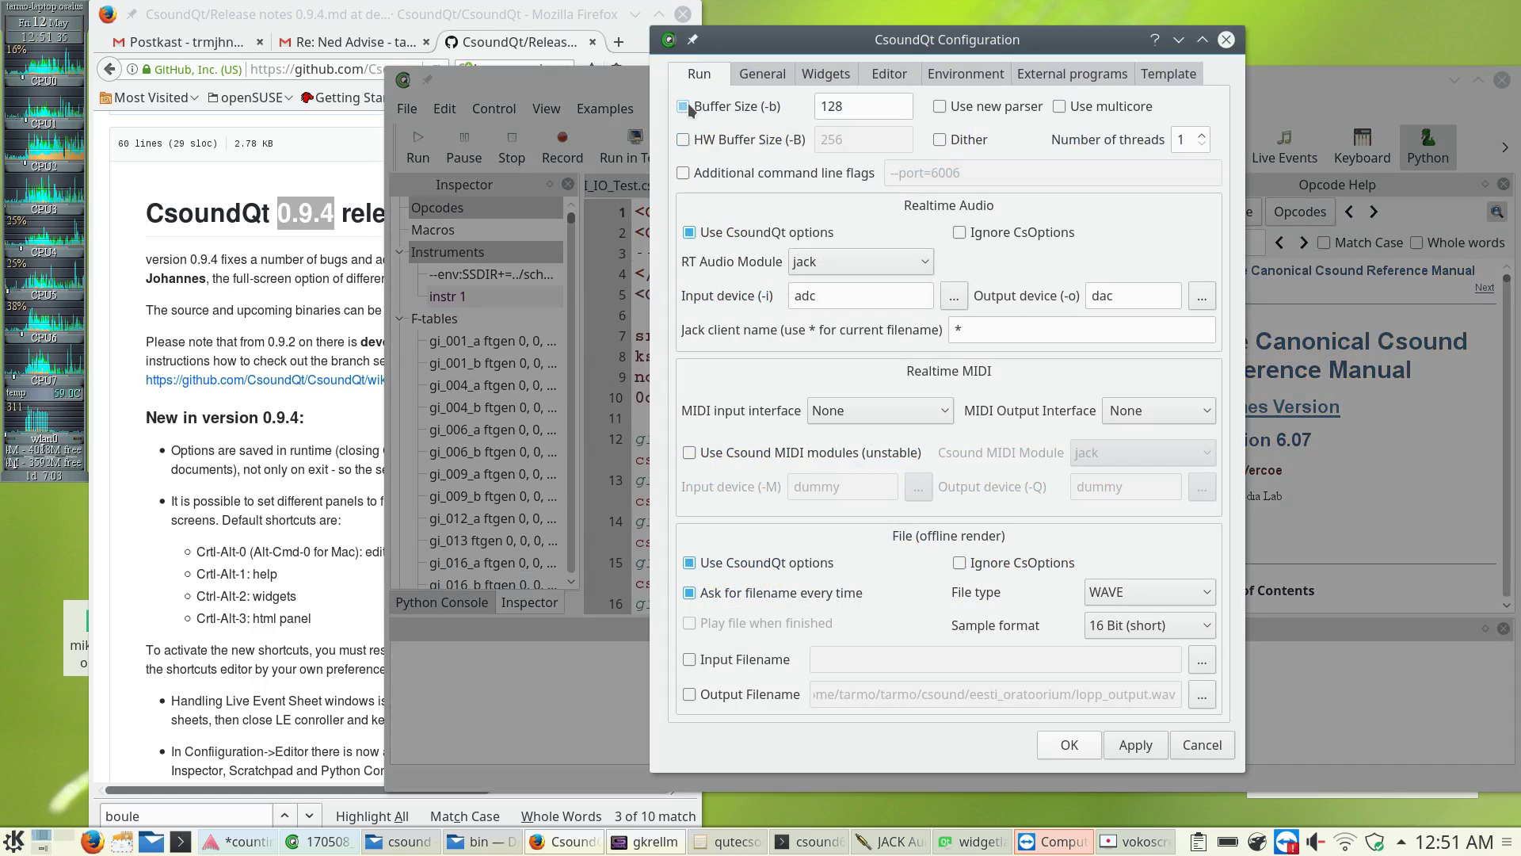
{"action": "left_click", "coordinate": [684, 107]}
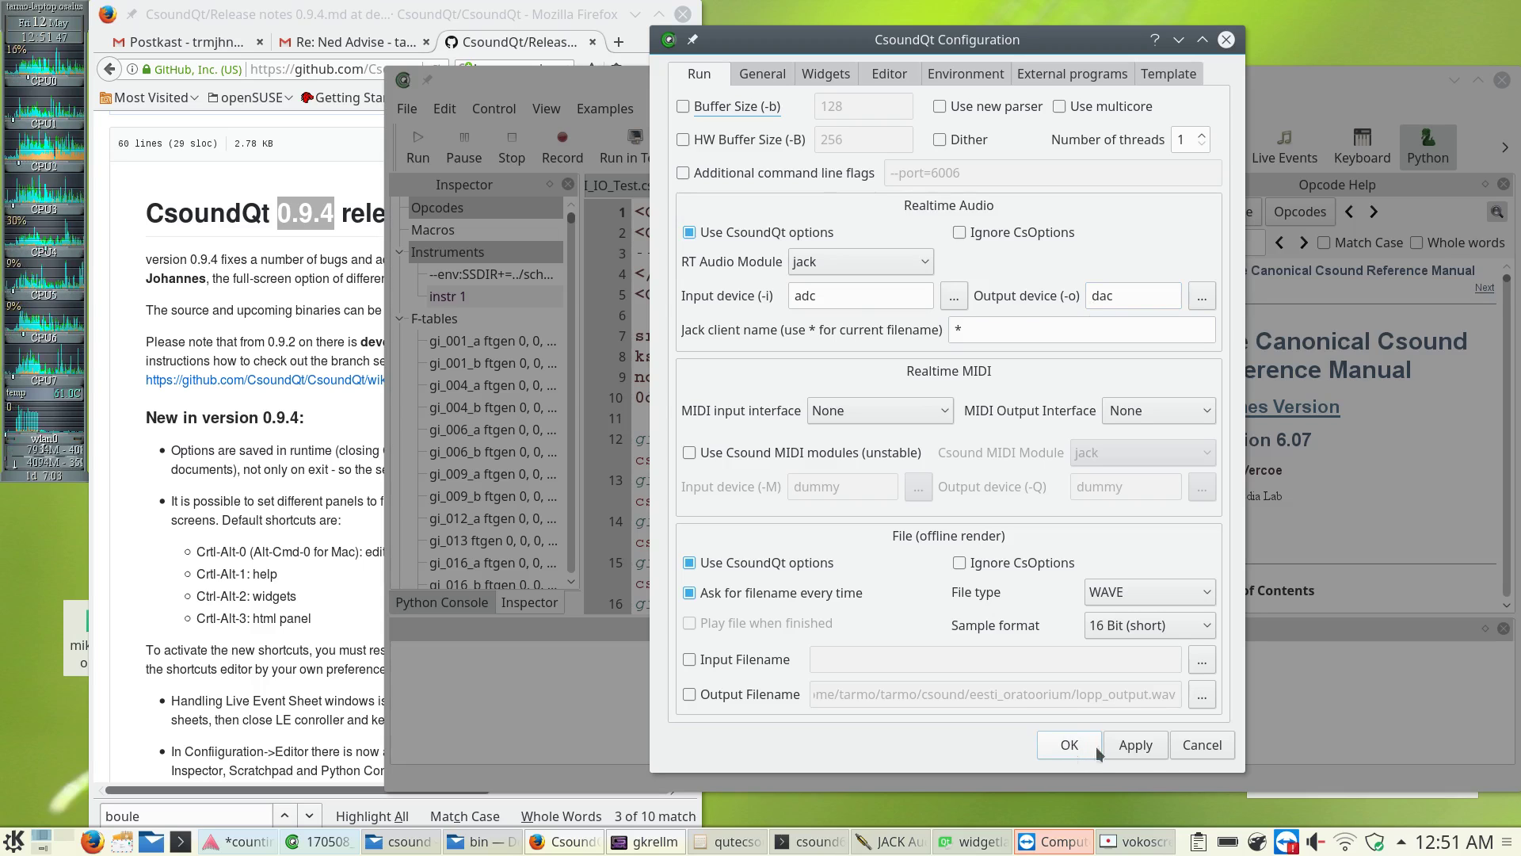
{"action": "left_click", "coordinate": [1133, 751]}
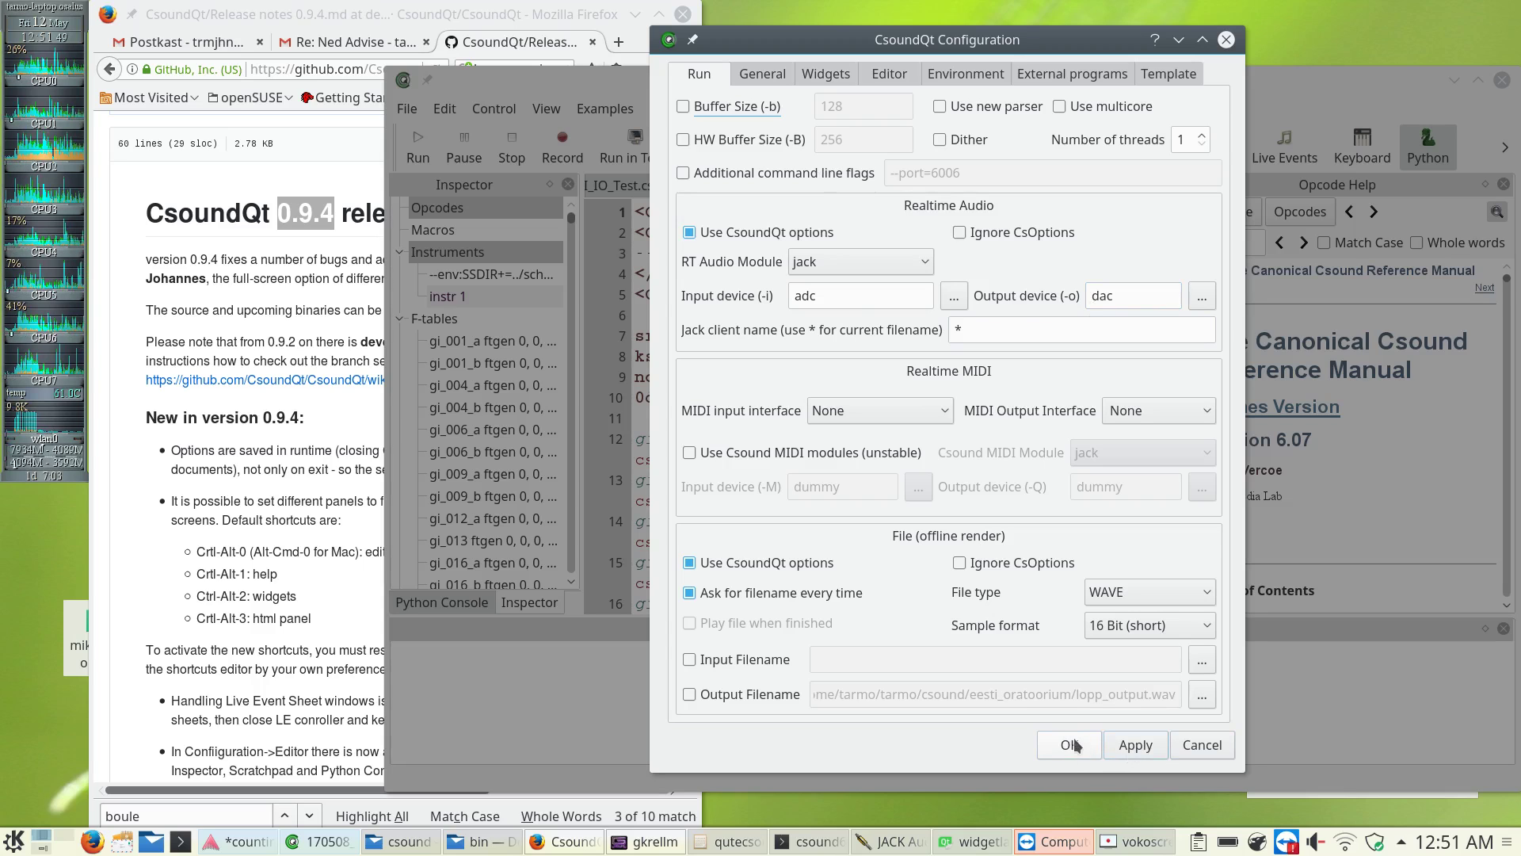
{"action": "left_click", "coordinate": [1197, 747]}
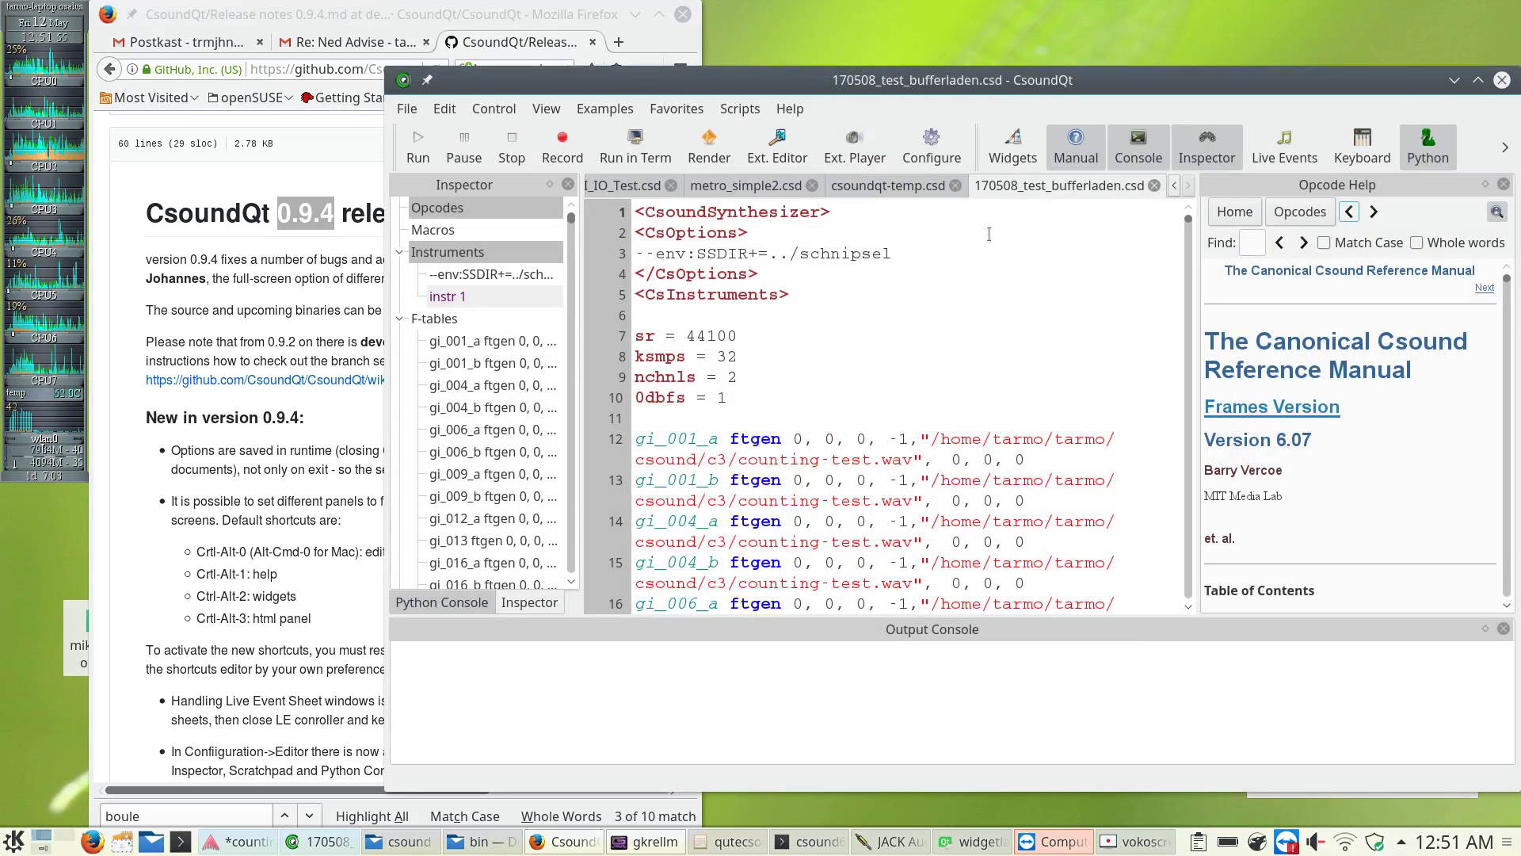
Set the text editor's background colour to light yellow (#ffff7f) in the configuration and apply it.
{"action": "left_click", "coordinate": [928, 151]}
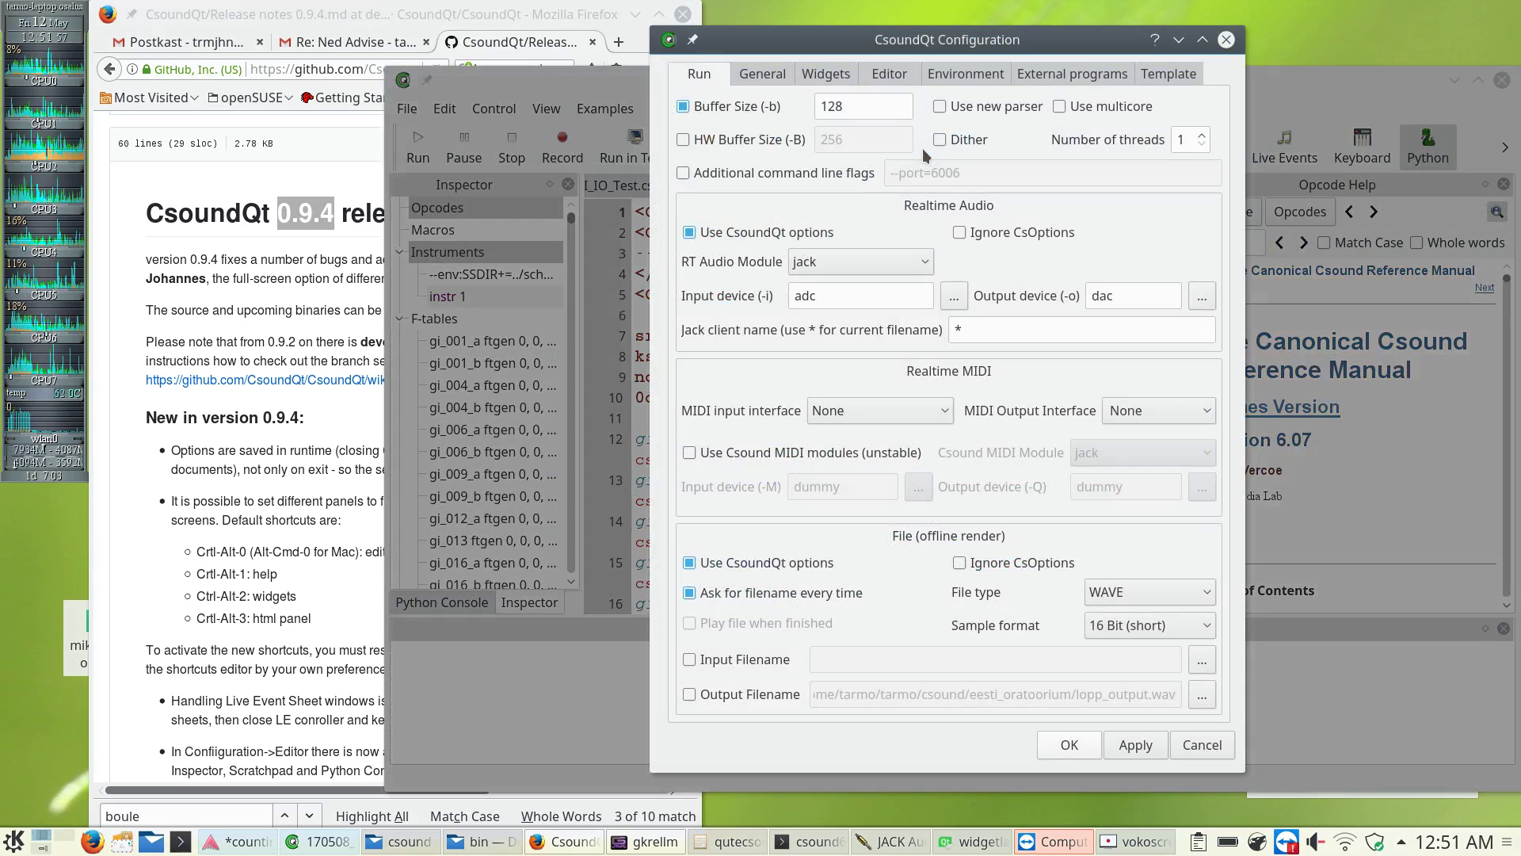
{"action": "left_click", "coordinate": [889, 77]}
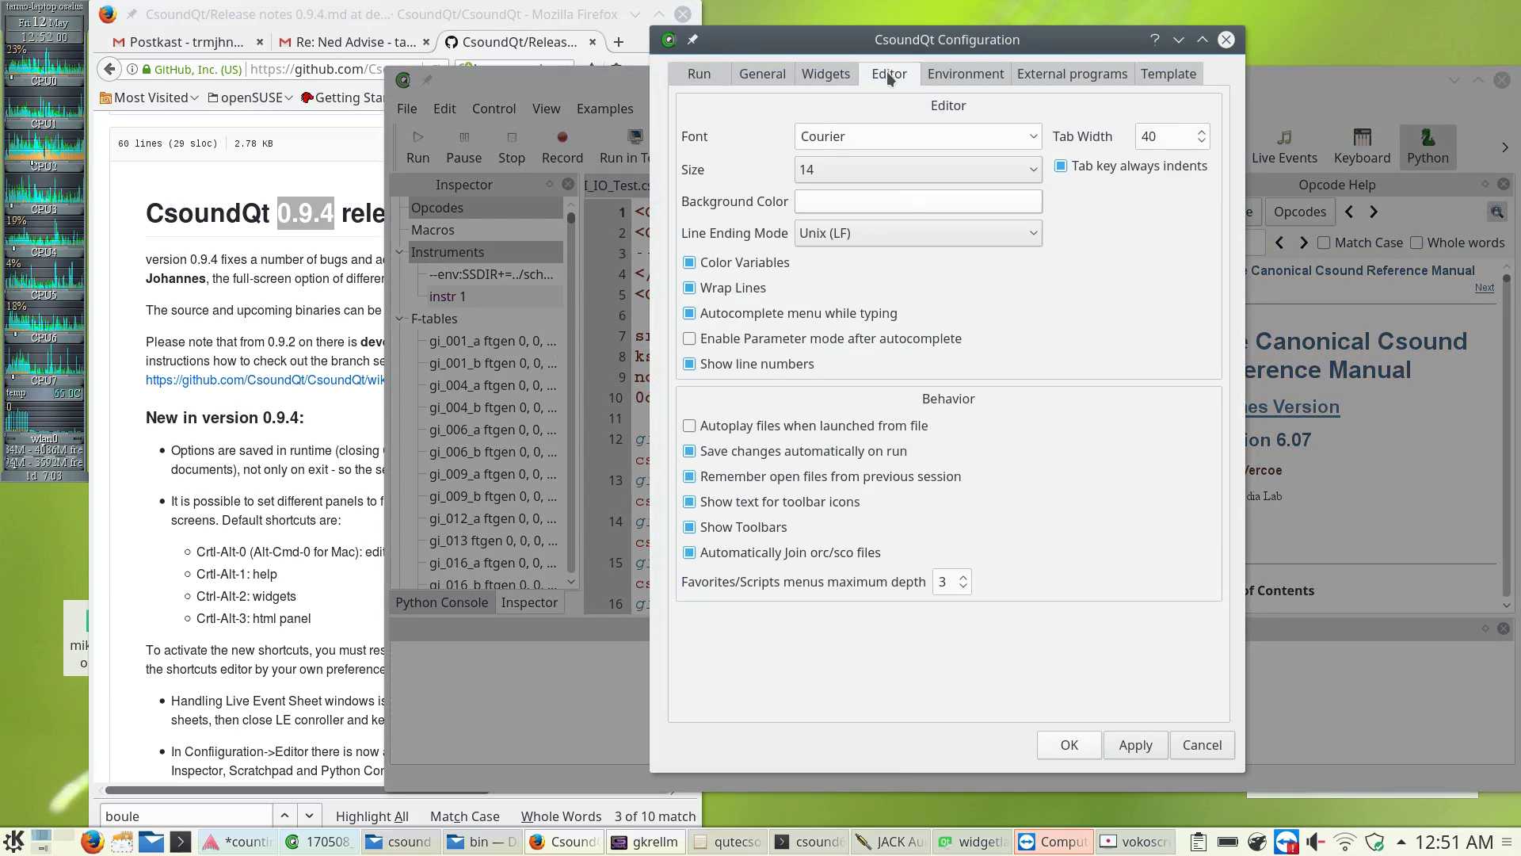
{"action": "left_click", "coordinate": [838, 196]}
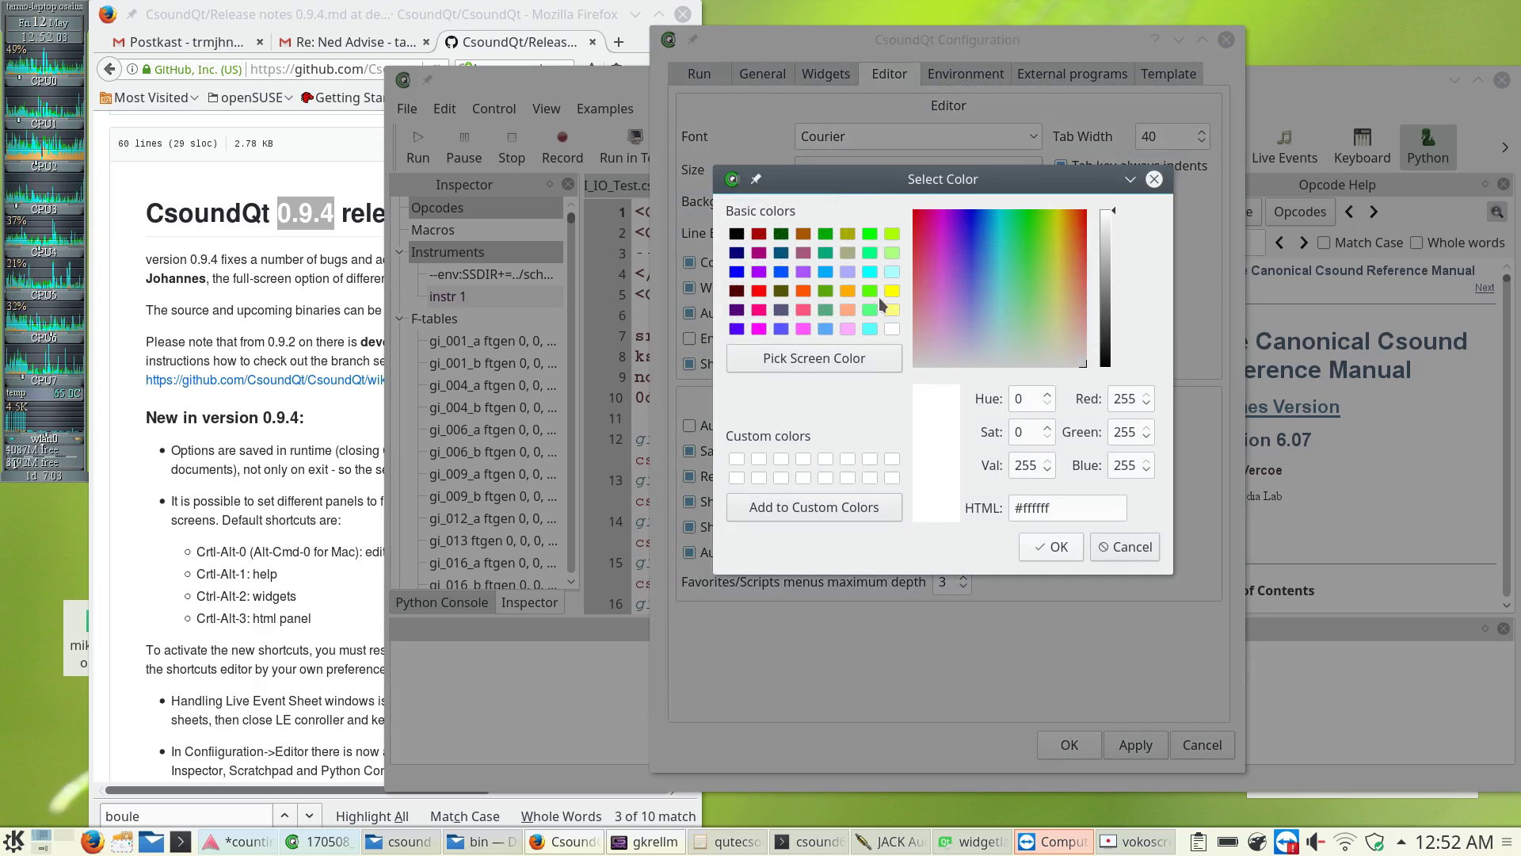
{"action": "left_click", "coordinate": [890, 310]}
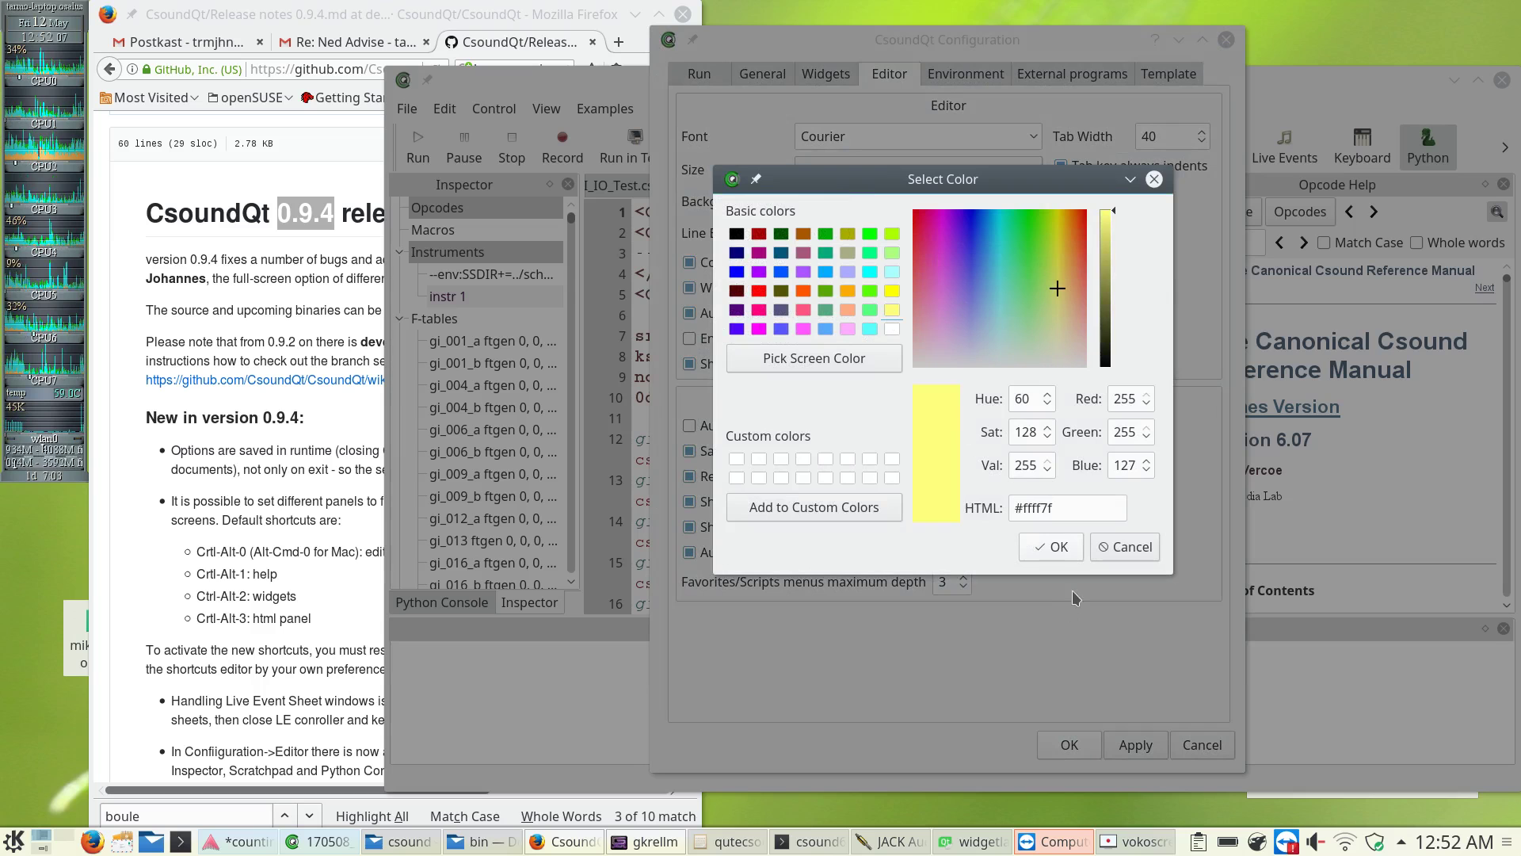
{"action": "left_click", "coordinate": [1065, 550]}
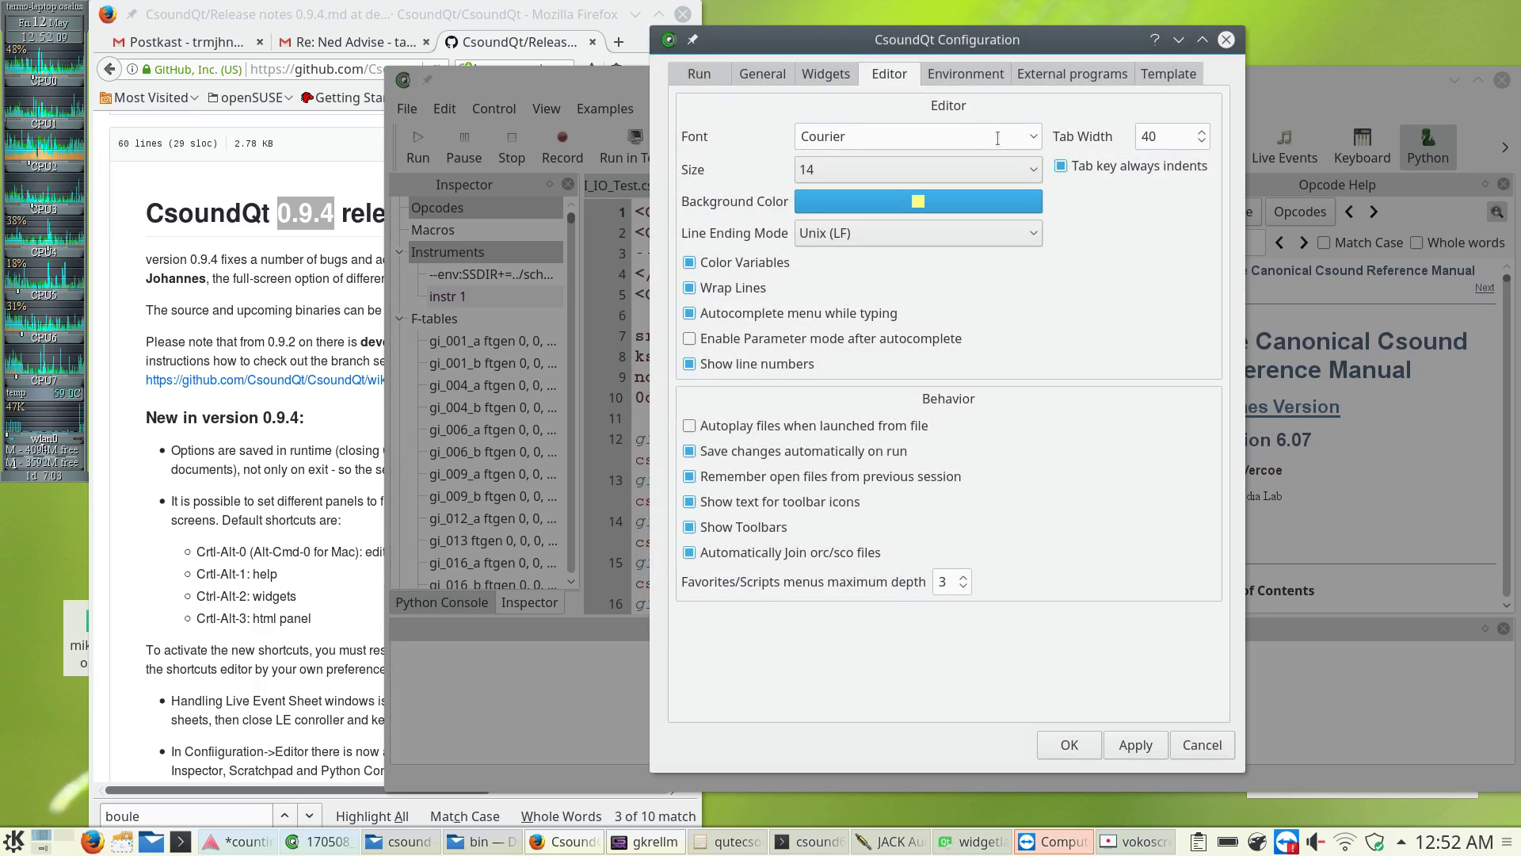
{"action": "left_click_drag", "start_coordinate": [947, 35], "coordinate": [1155, 34]}
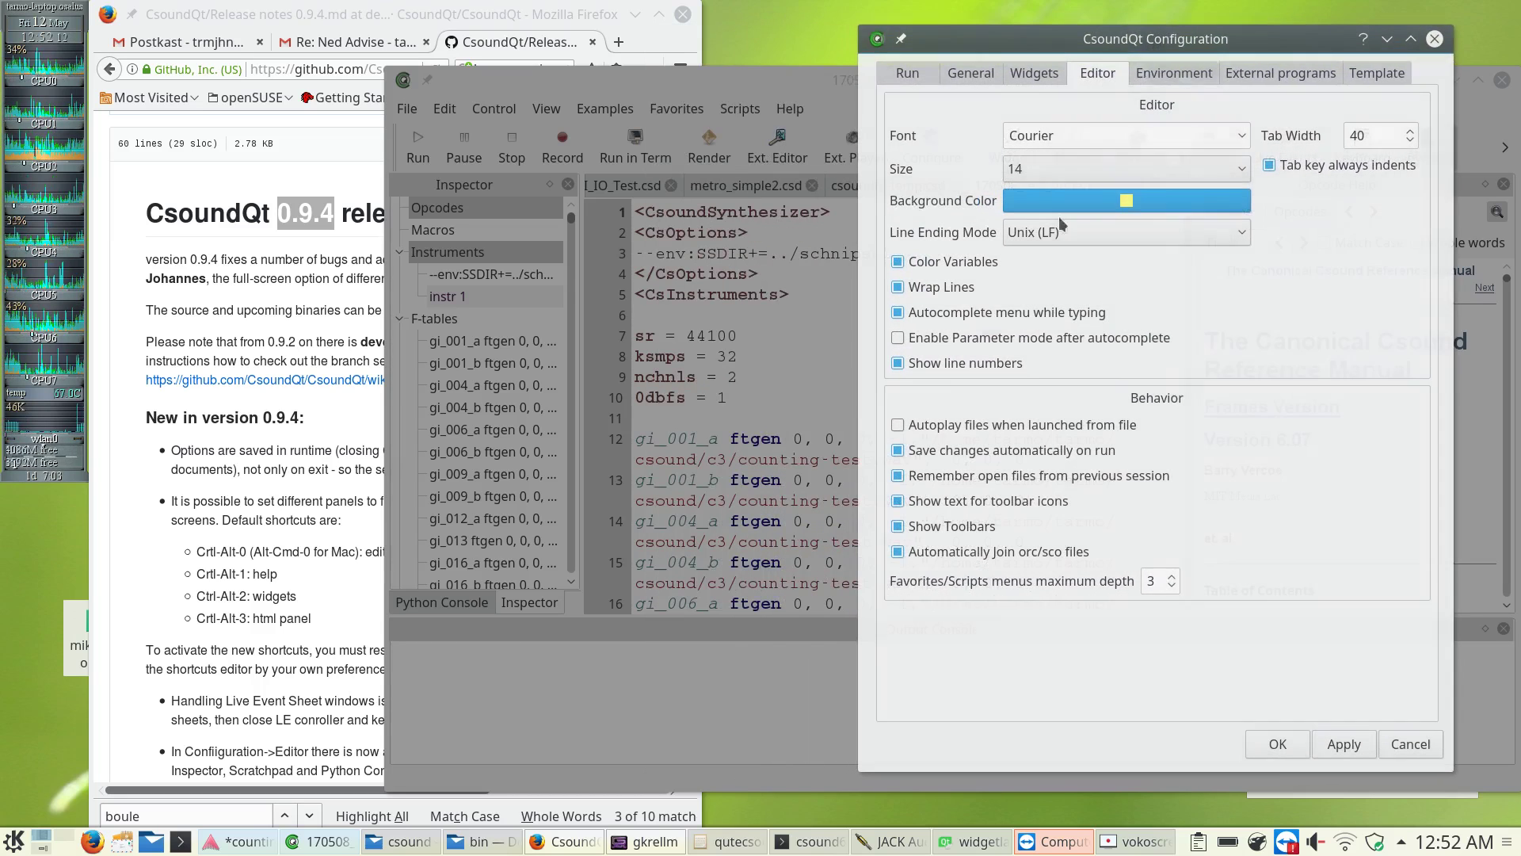
{"action": "left_click", "coordinate": [1349, 750]}
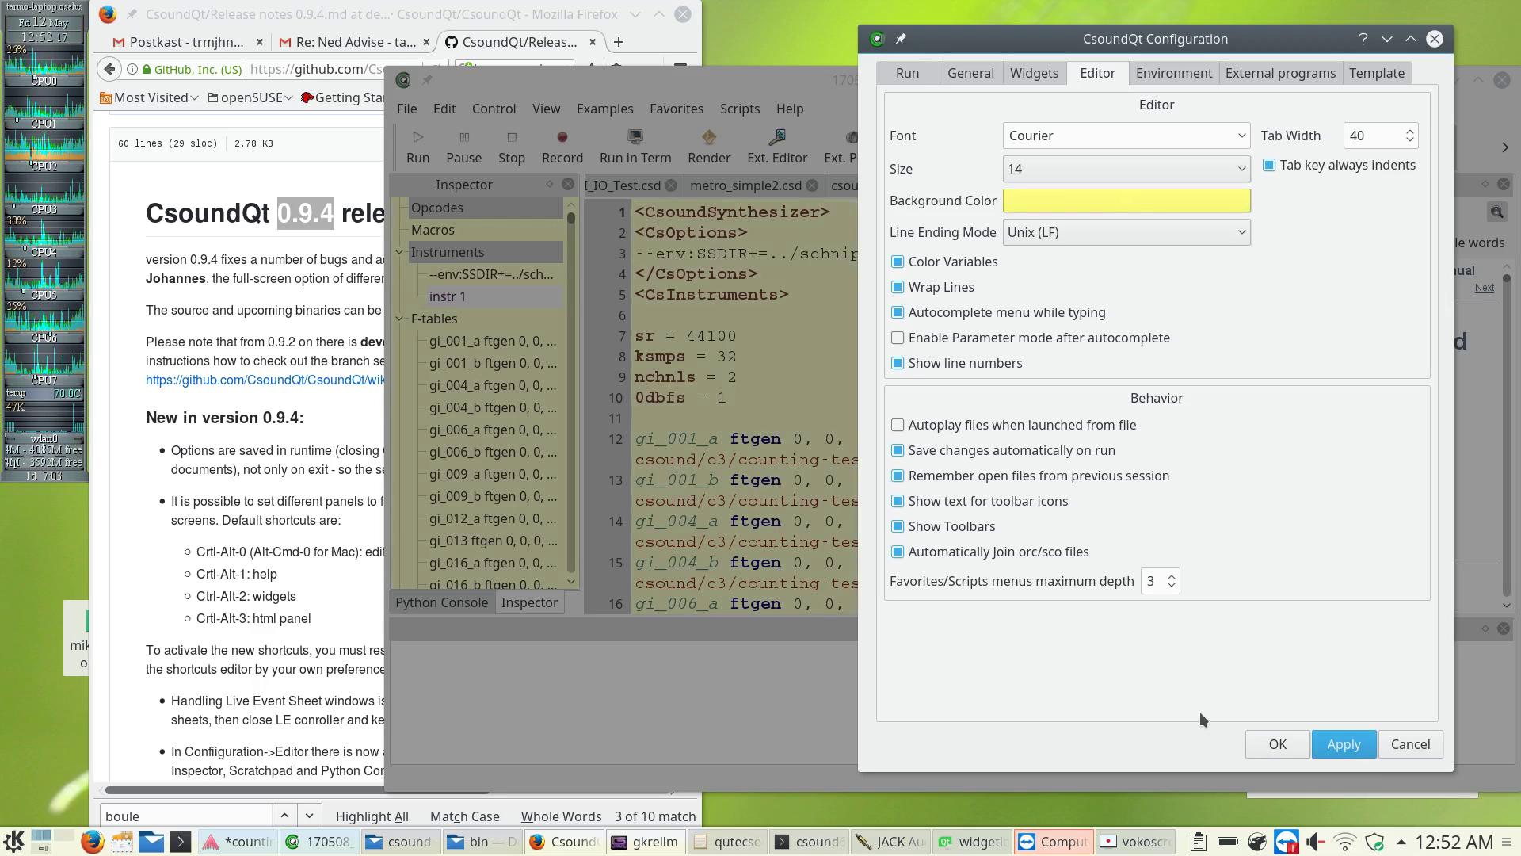
{"action": "left_click", "coordinate": [1290, 744]}
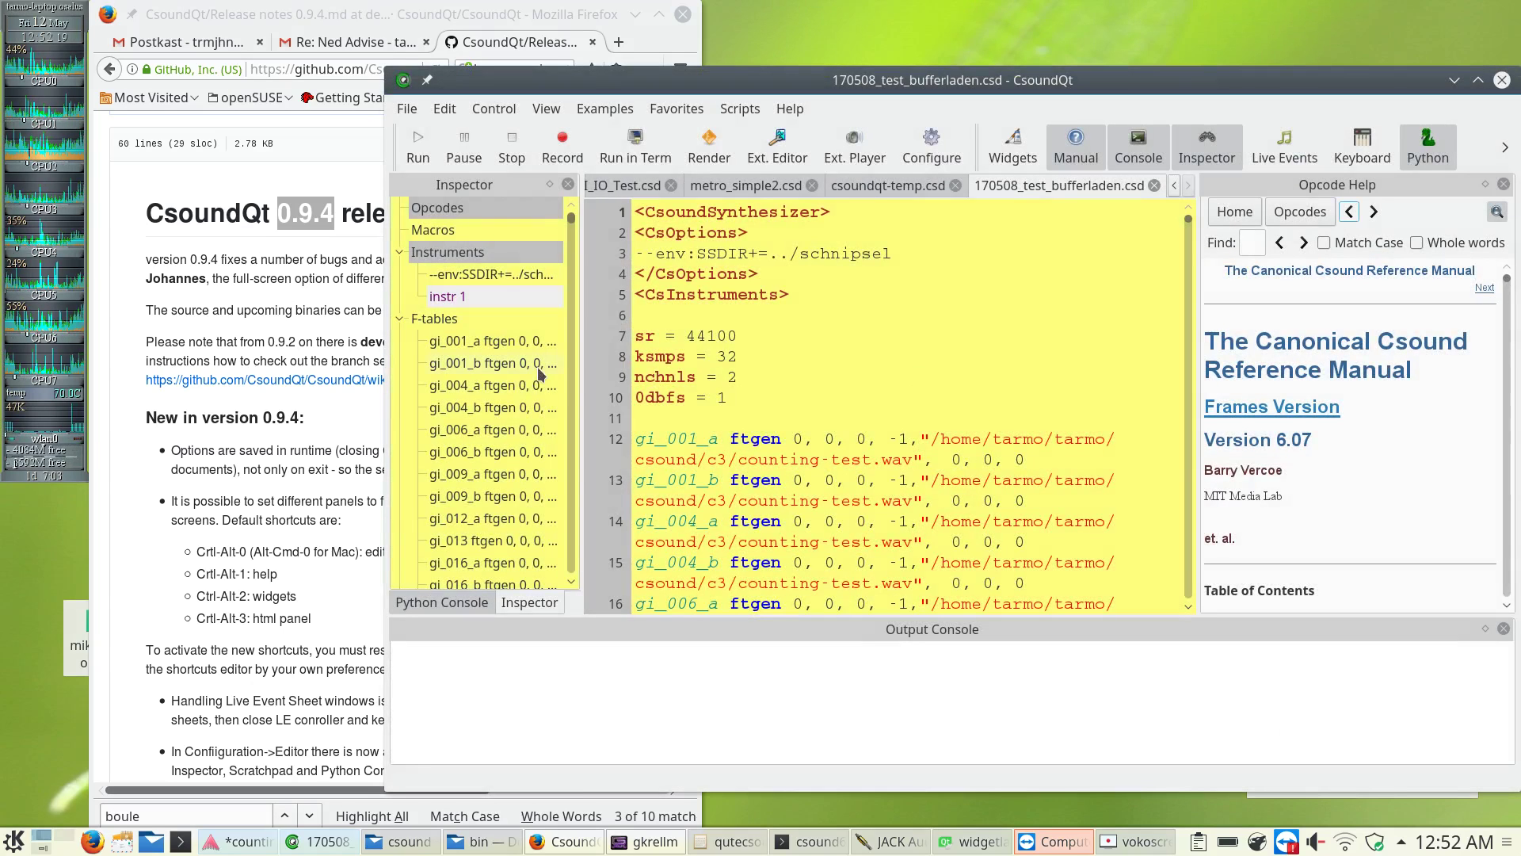
{"action": "scroll", "coordinate": [954, 343], "scroll_direction": "down", "scroll_amount": 5}
{"action": "scroll", "coordinate": [911, 356], "scroll_direction": "up", "scroll_amount": 3}
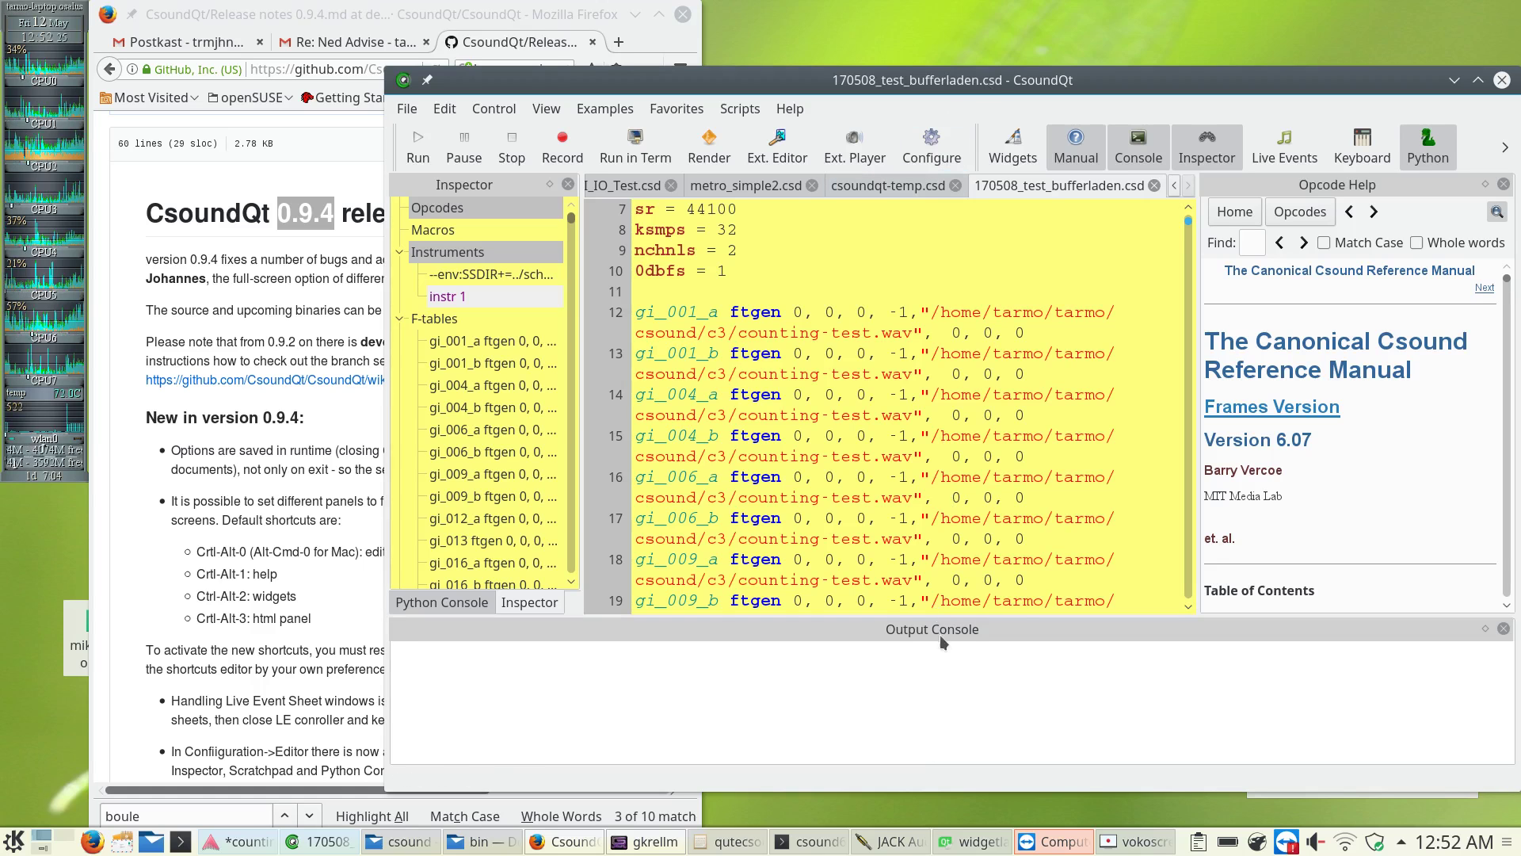
Review the general configuration settings, including the console's font and background colour options.
{"action": "left_click", "coordinate": [928, 156]}
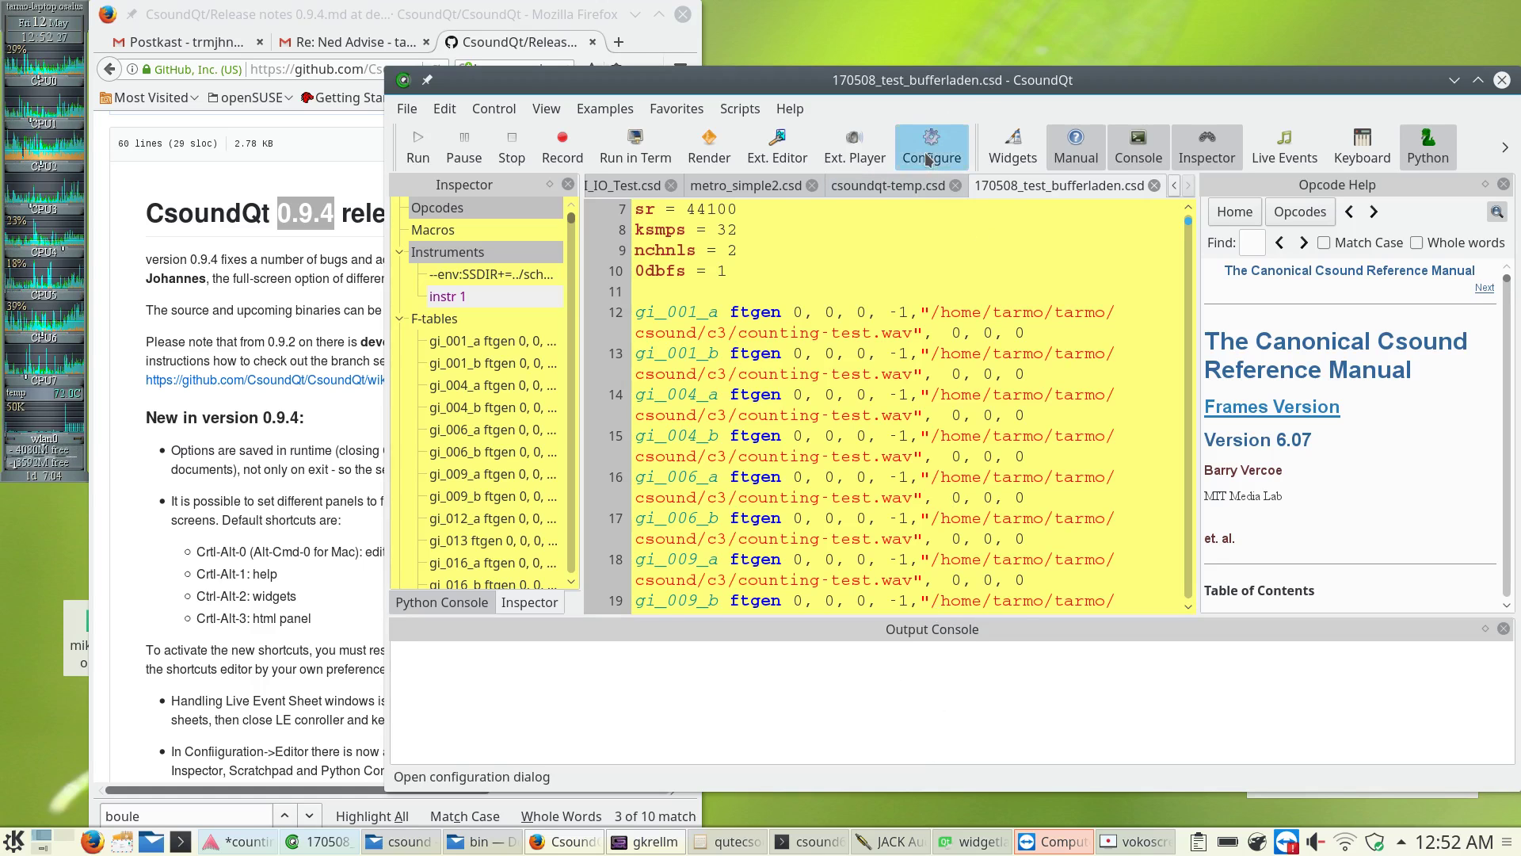
{"action": "left_click", "coordinate": [762, 75]}
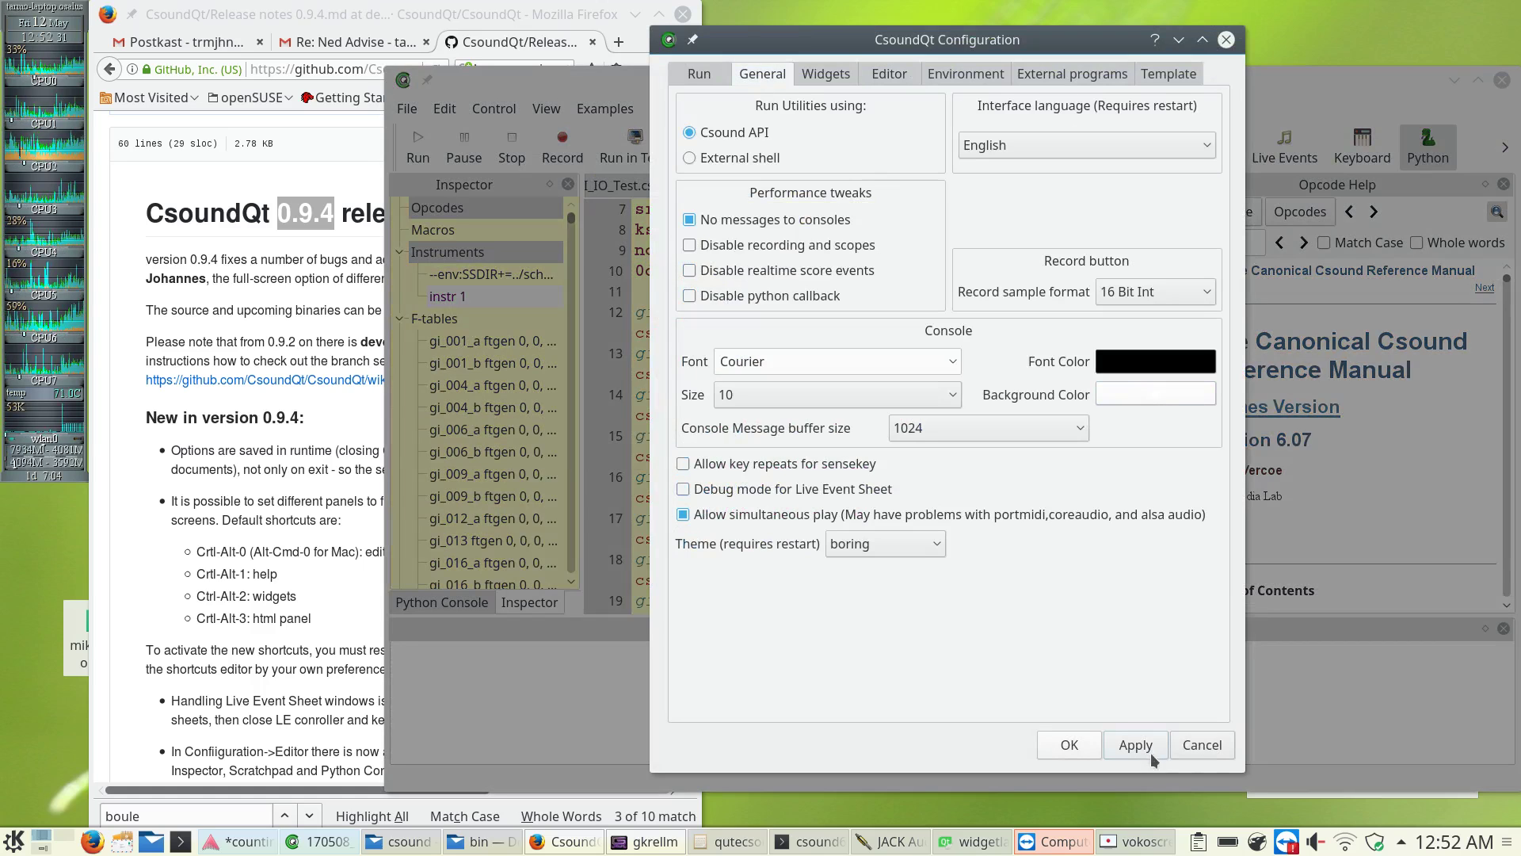
{"action": "left_click", "coordinate": [1081, 746]}
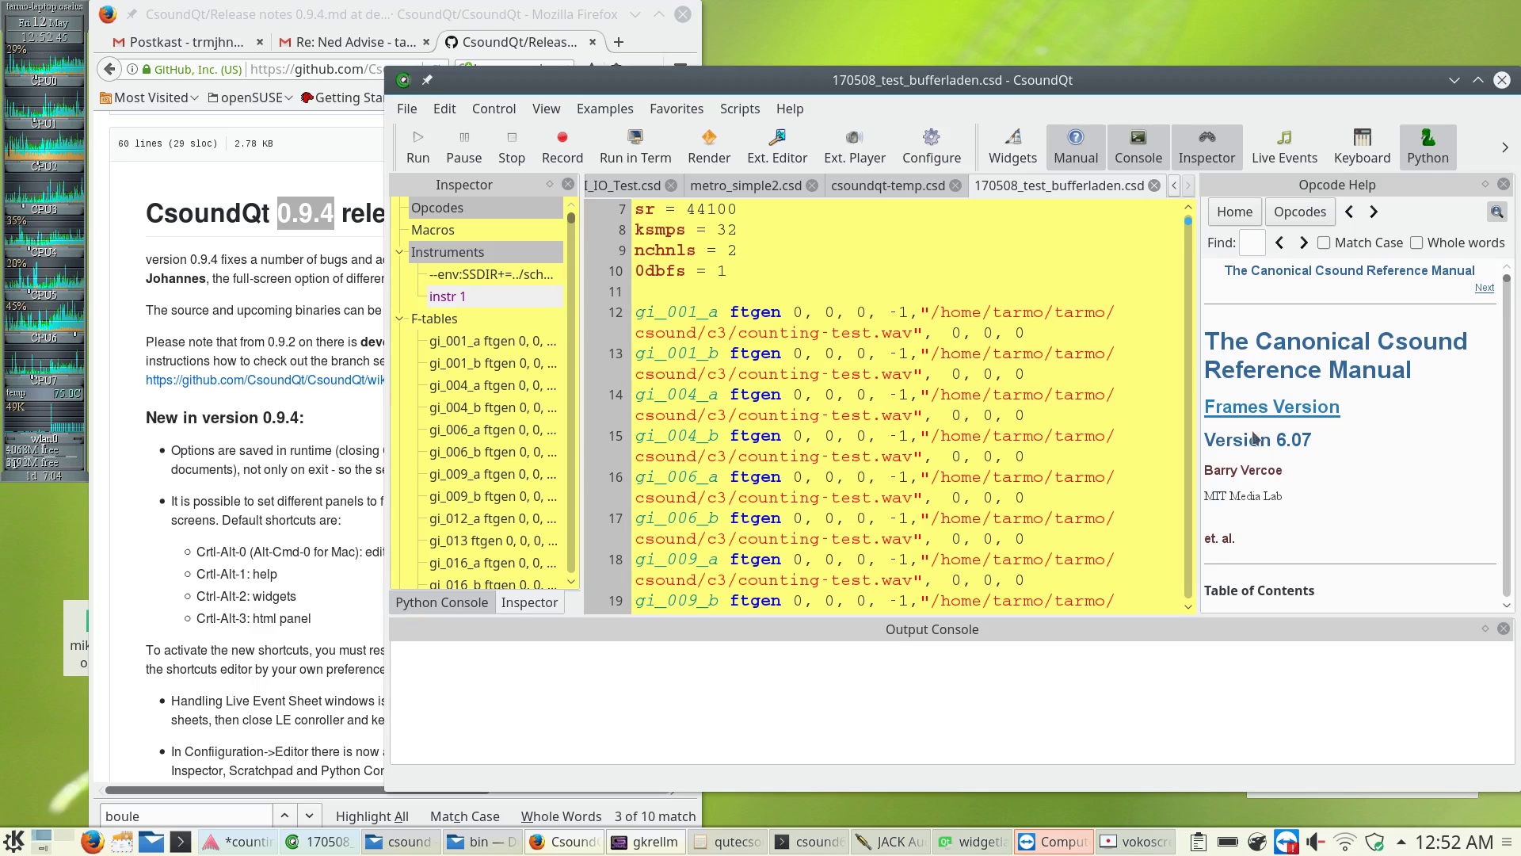
Review the full-screen view options for the editor, help and widgets panels and their assigned shortcuts.
{"action": "left_click", "coordinate": [546, 111]}
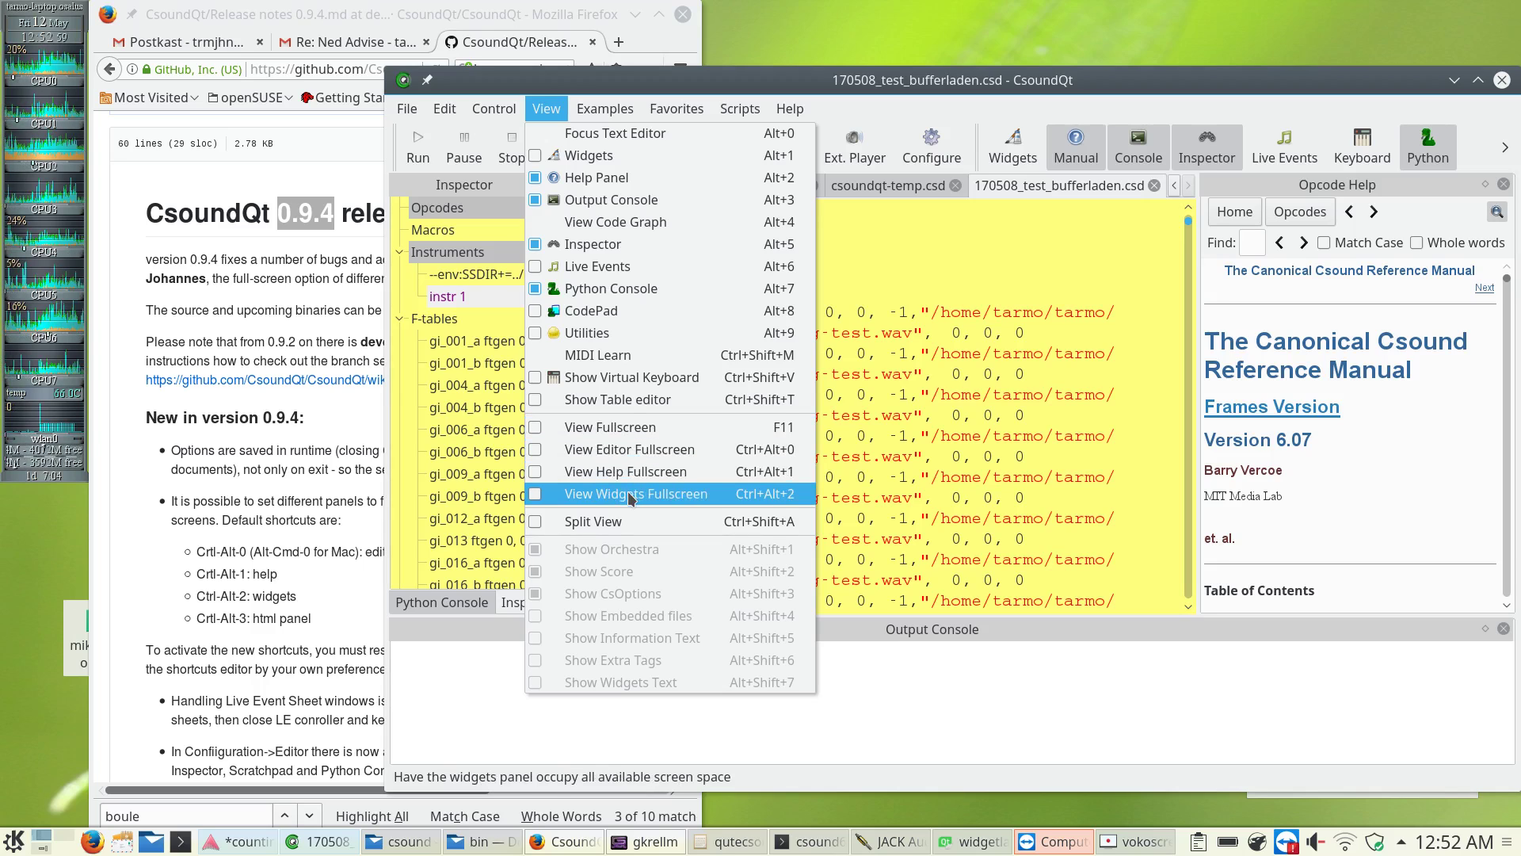
{"action": "left_click", "coordinate": [958, 265]}
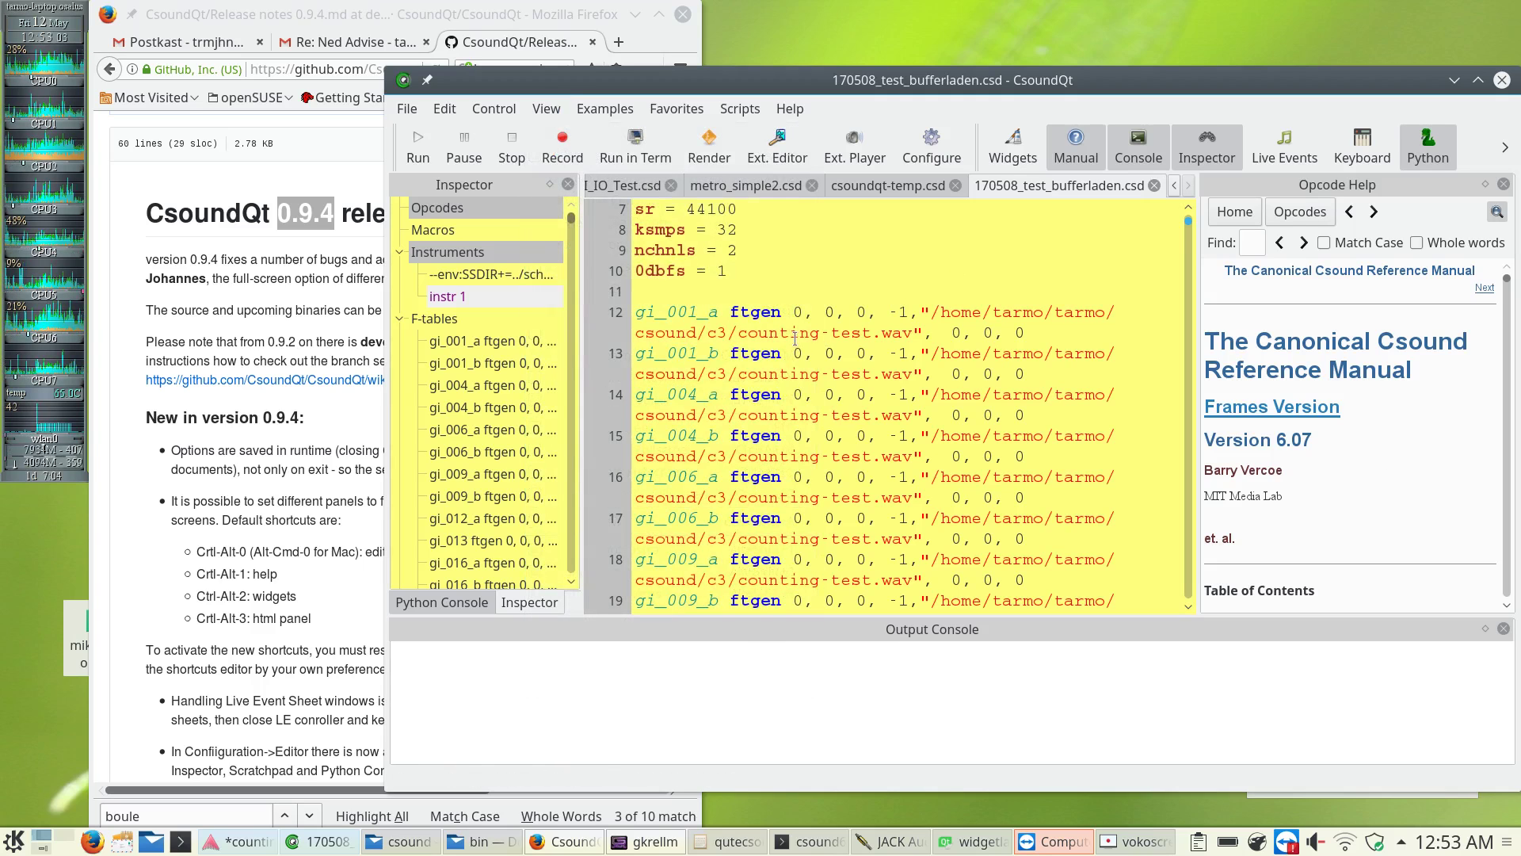
{"action": "left_click", "coordinate": [543, 111]}
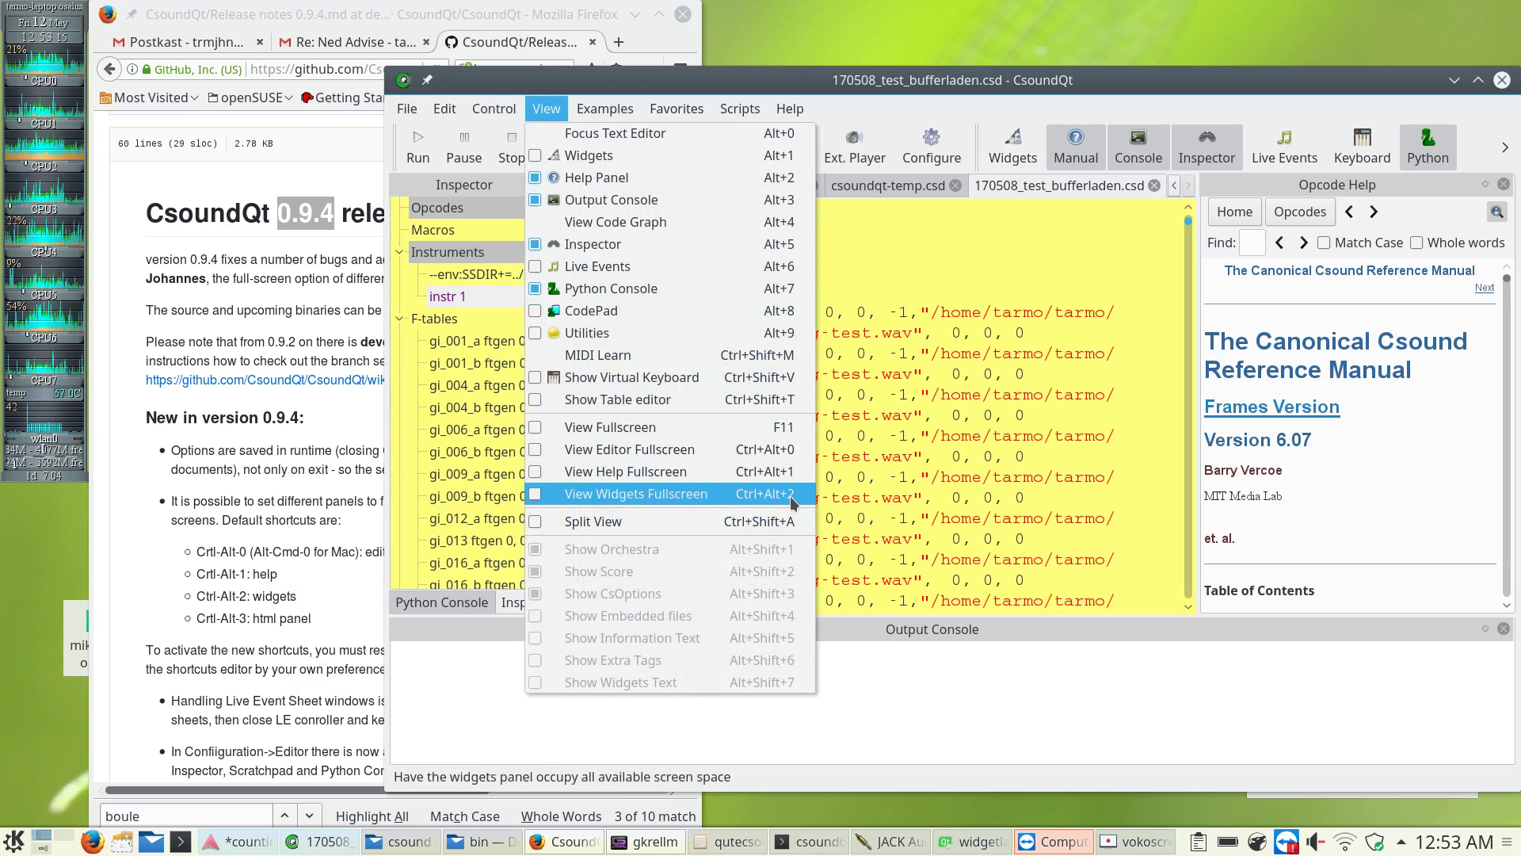
{"action": "left_click", "coordinate": [585, 89]}
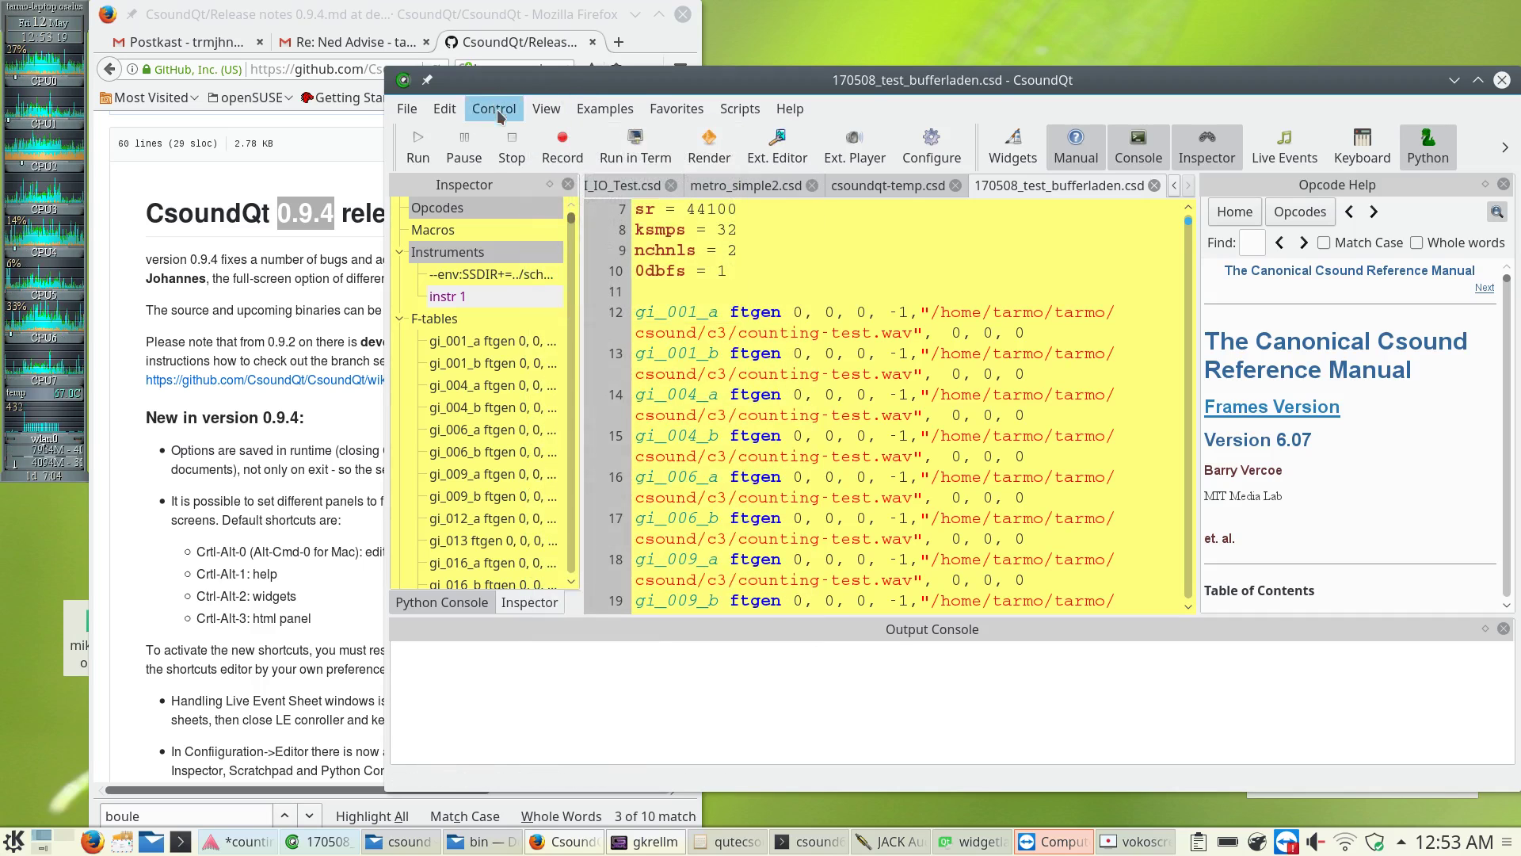
Restore the default keyboard shortcuts in the shortcuts editor and close it.
{"action": "left_click", "coordinate": [445, 109]}
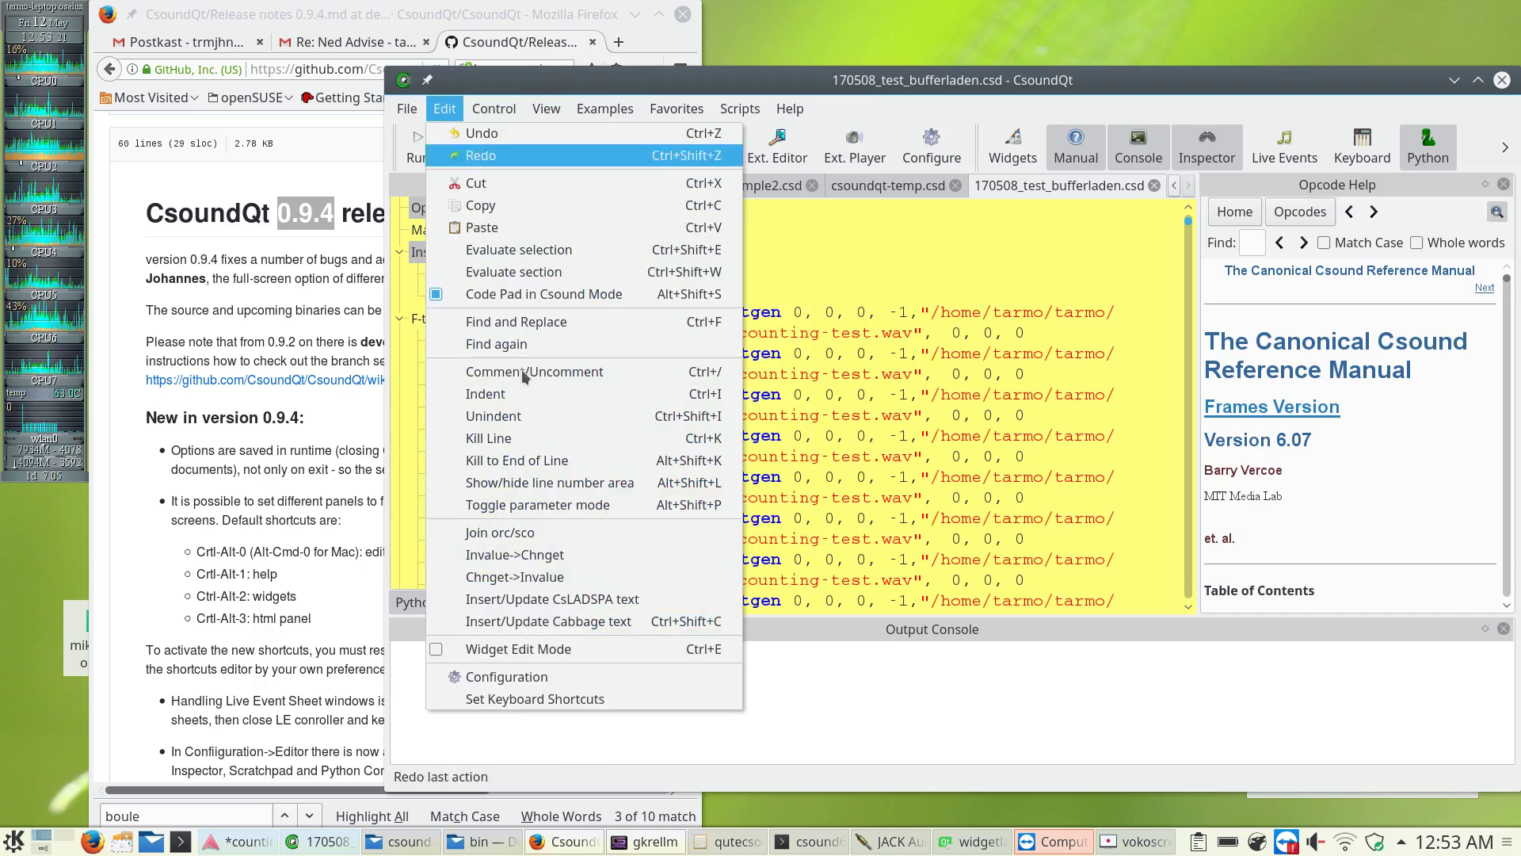
{"action": "left_click", "coordinate": [501, 700]}
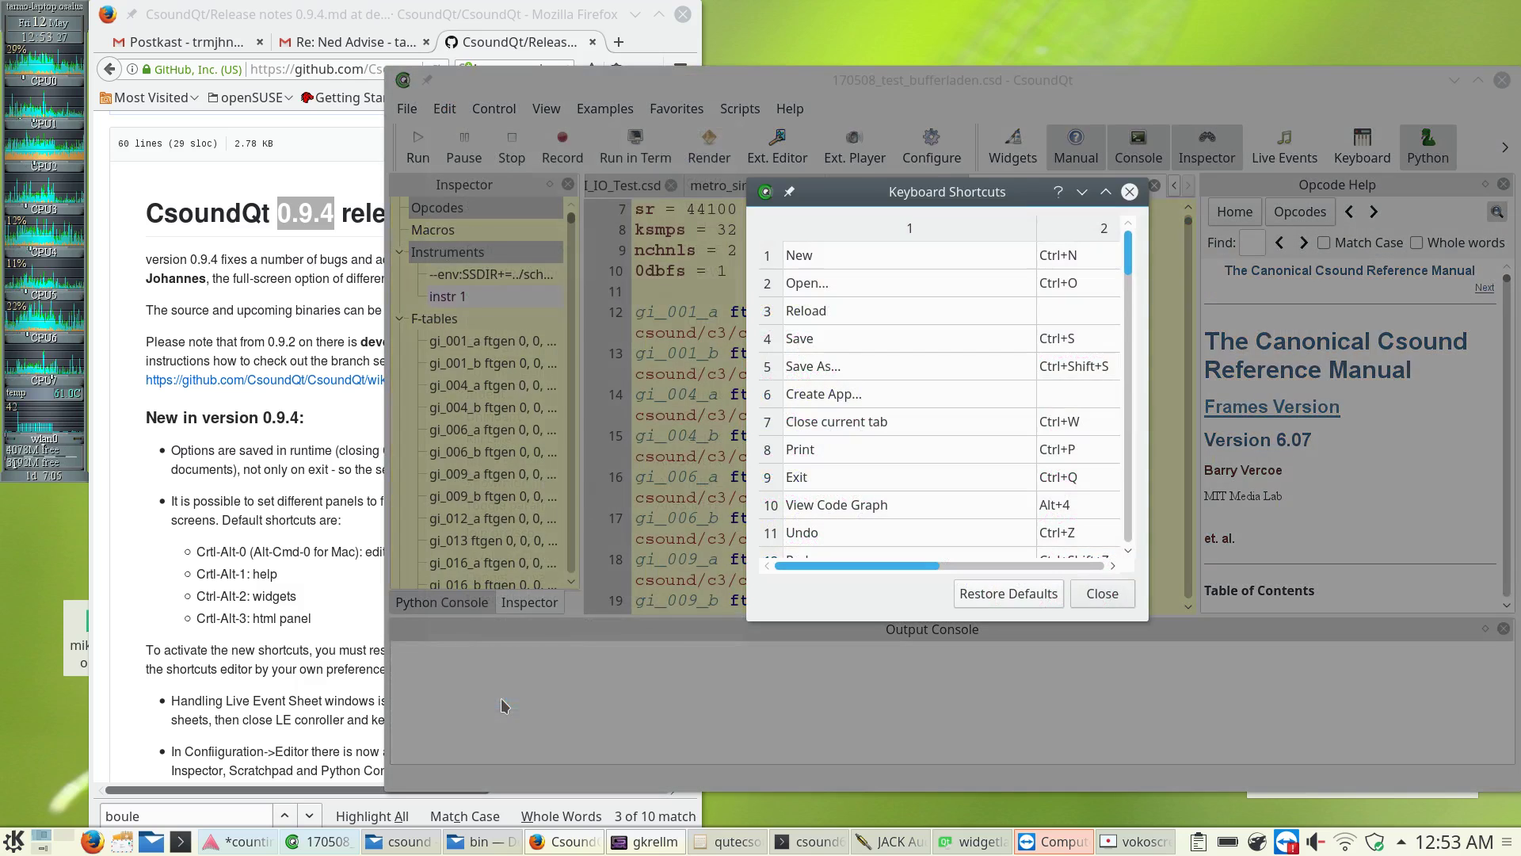
{"action": "left_click", "coordinate": [988, 596]}
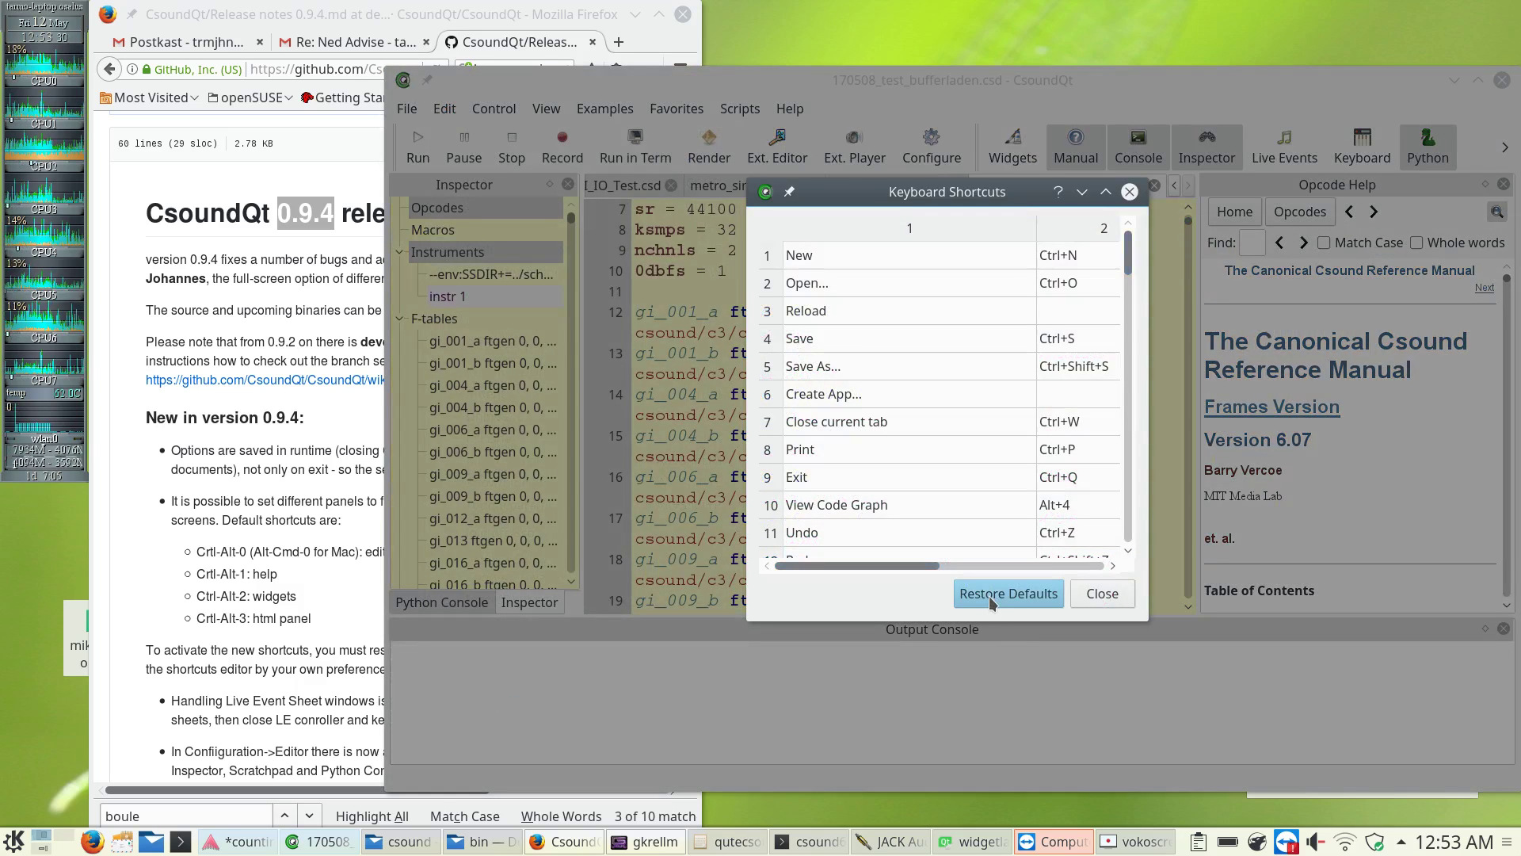
{"action": "left_click", "coordinate": [1101, 594]}
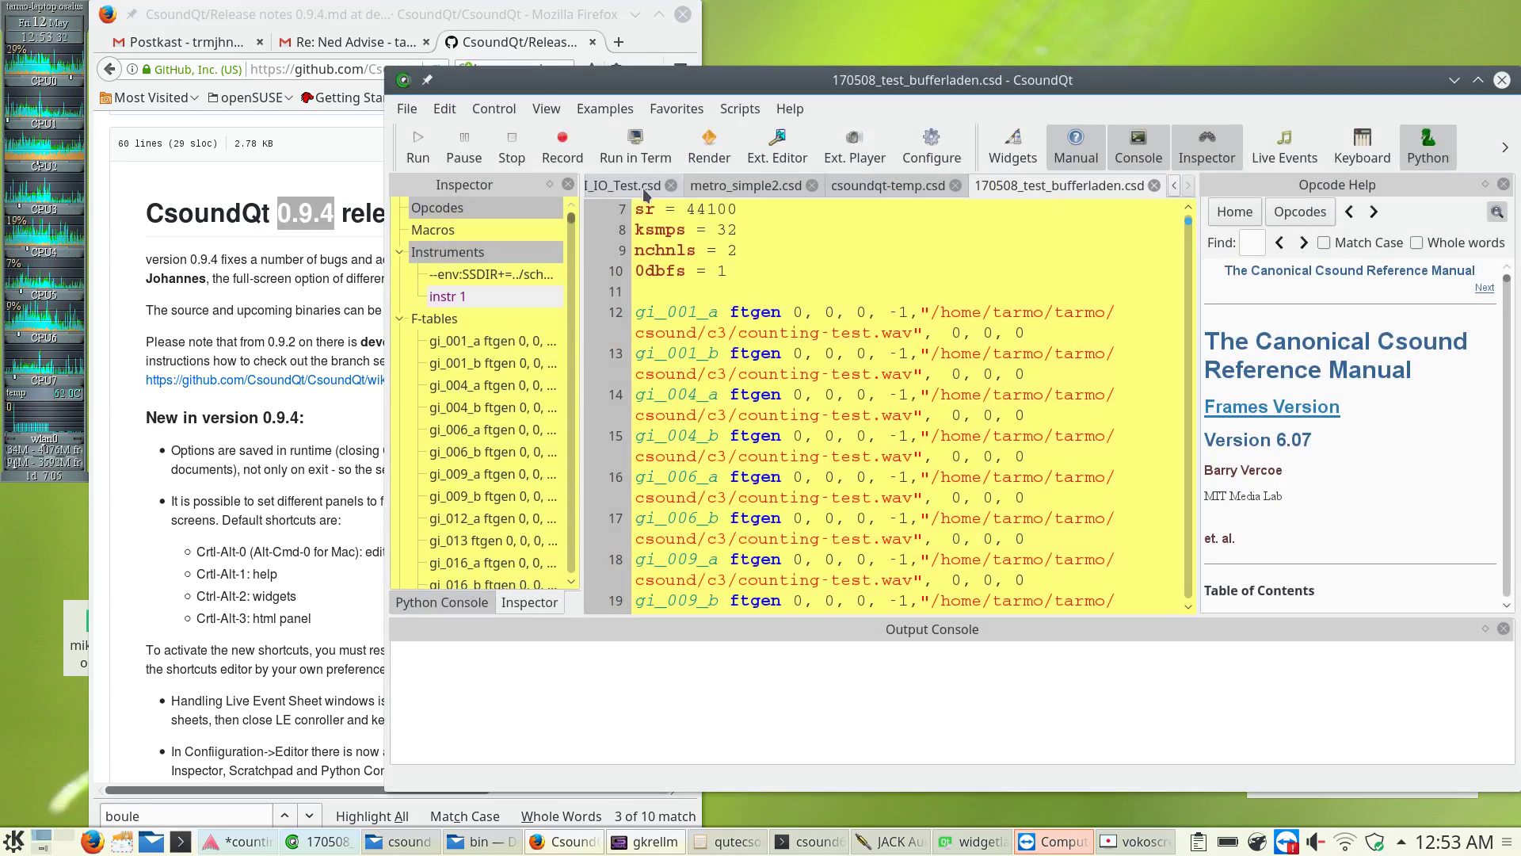
Check the full-screen view options, and show the text editor full screen before returning to the normal window.
{"action": "left_click", "coordinate": [546, 109]}
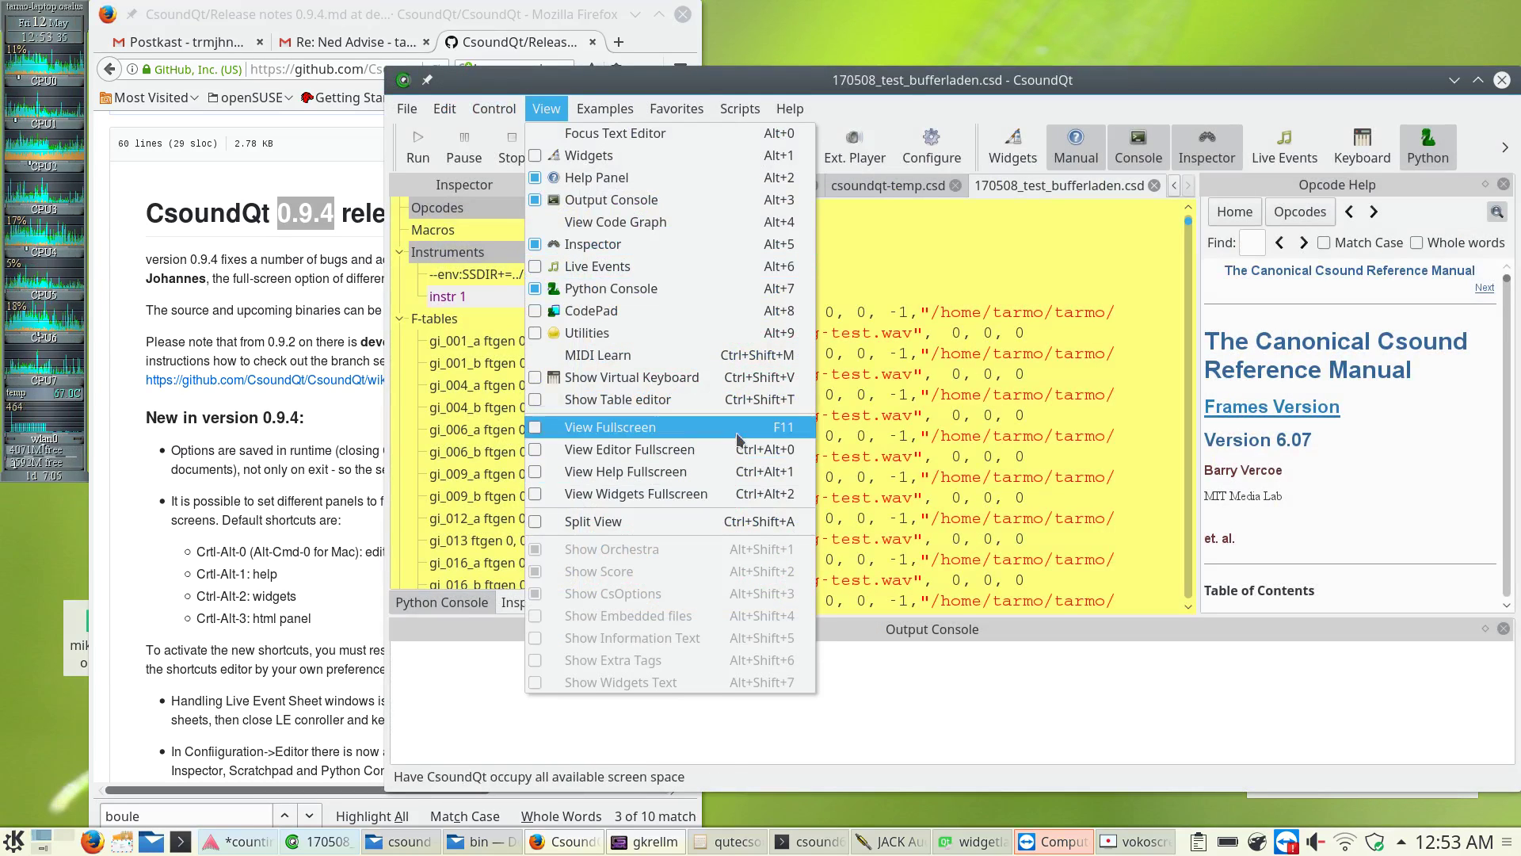
{"action": "left_click", "coordinate": [941, 702]}
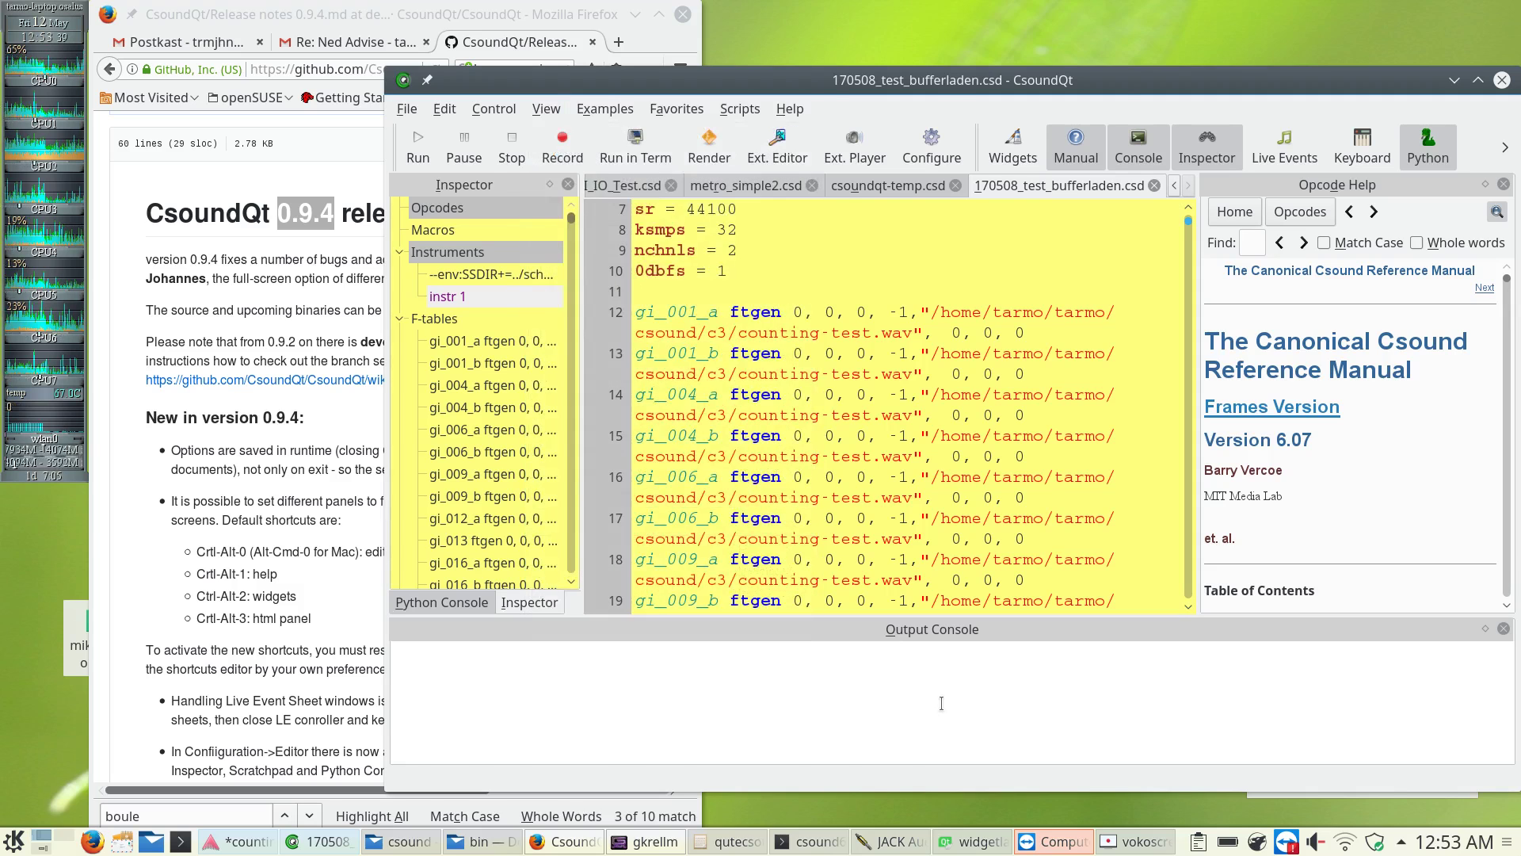
{"action": "key", "text": "ctrl+alt+0"}
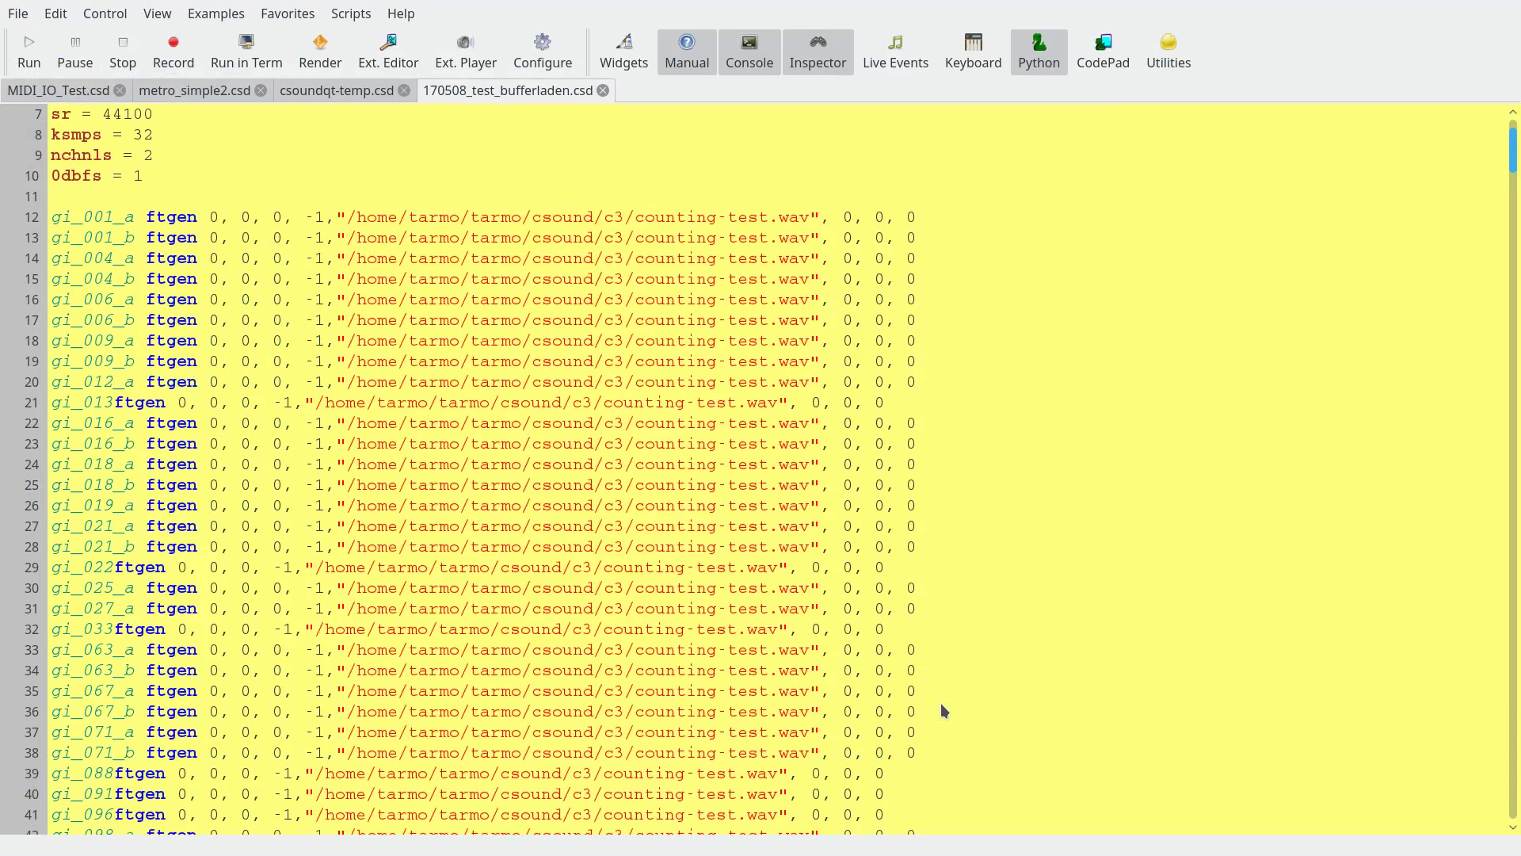
{"action": "key", "text": "ctrl+alt+0"}
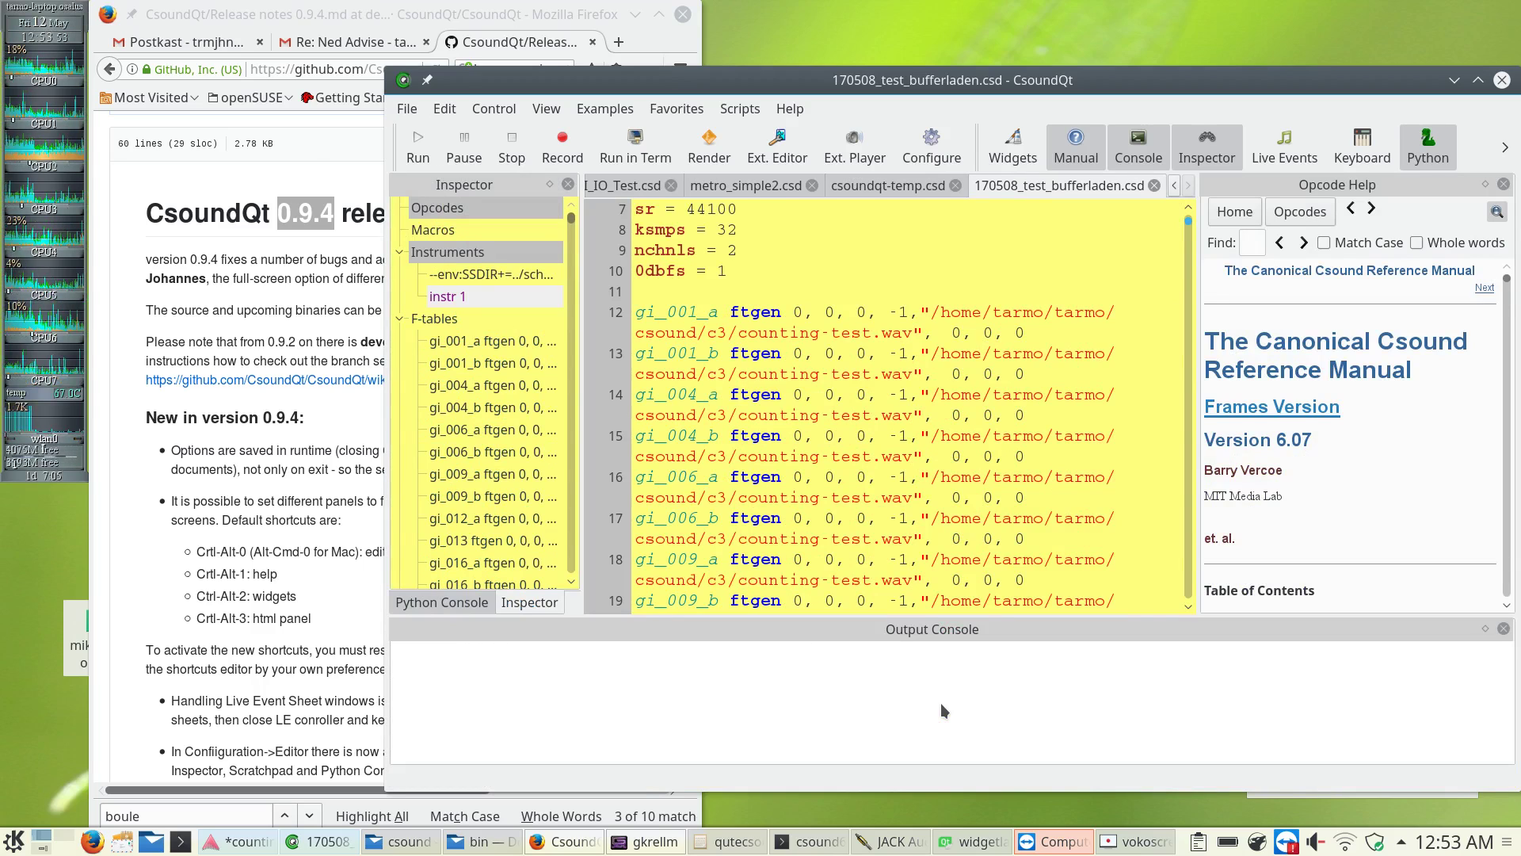
View the help panel and the widgets panel full screen, returning to the normal window after each one.
{"action": "key", "text": "ctrl+alt+1"}
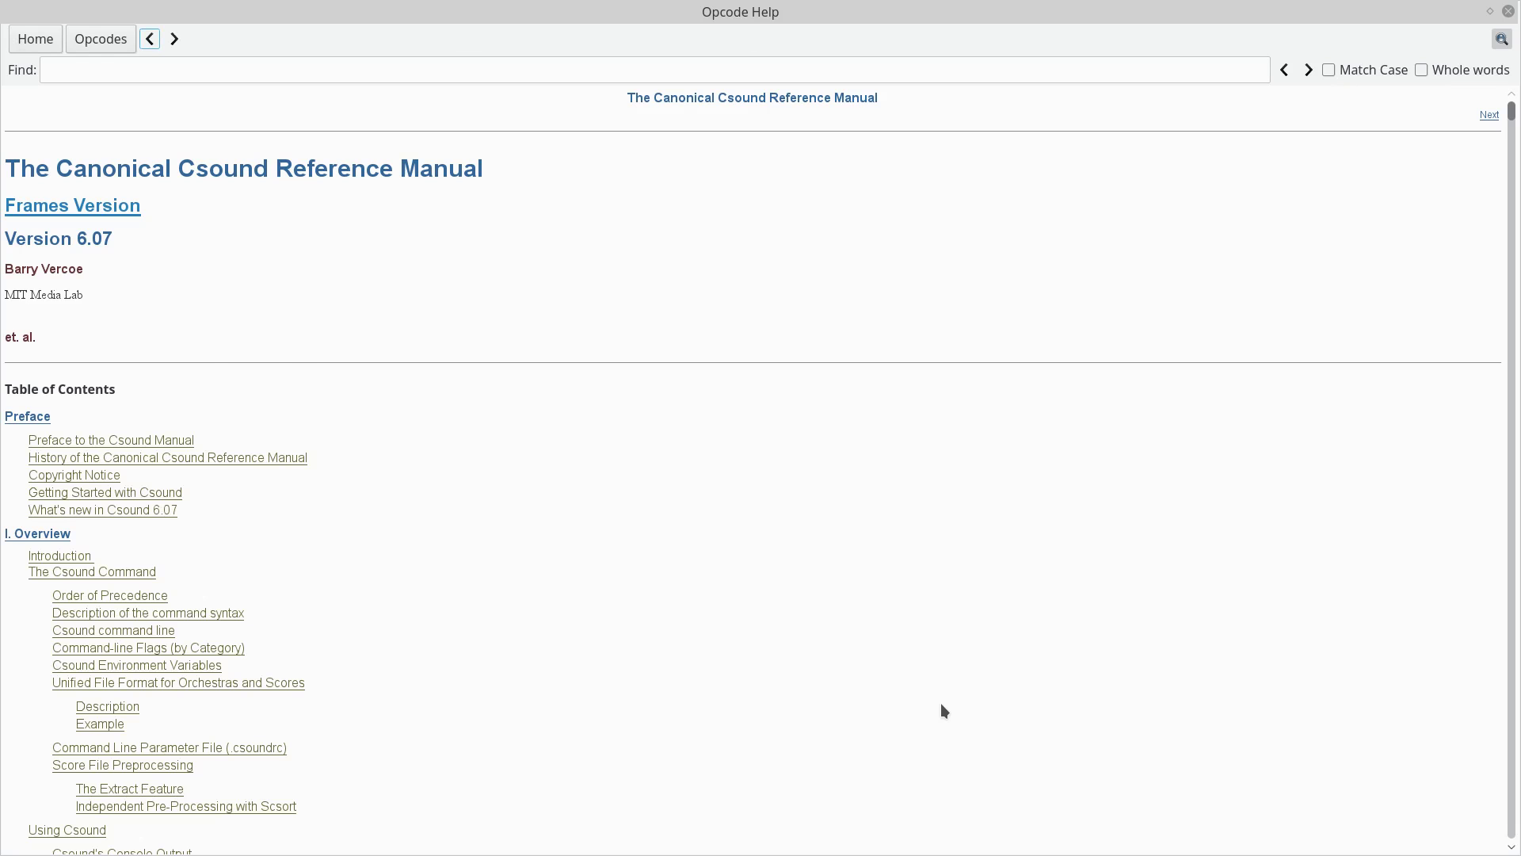
{"action": "key", "text": "ctrl+alt+0"}
{"action": "key", "text": "ctrl+alt+2"}
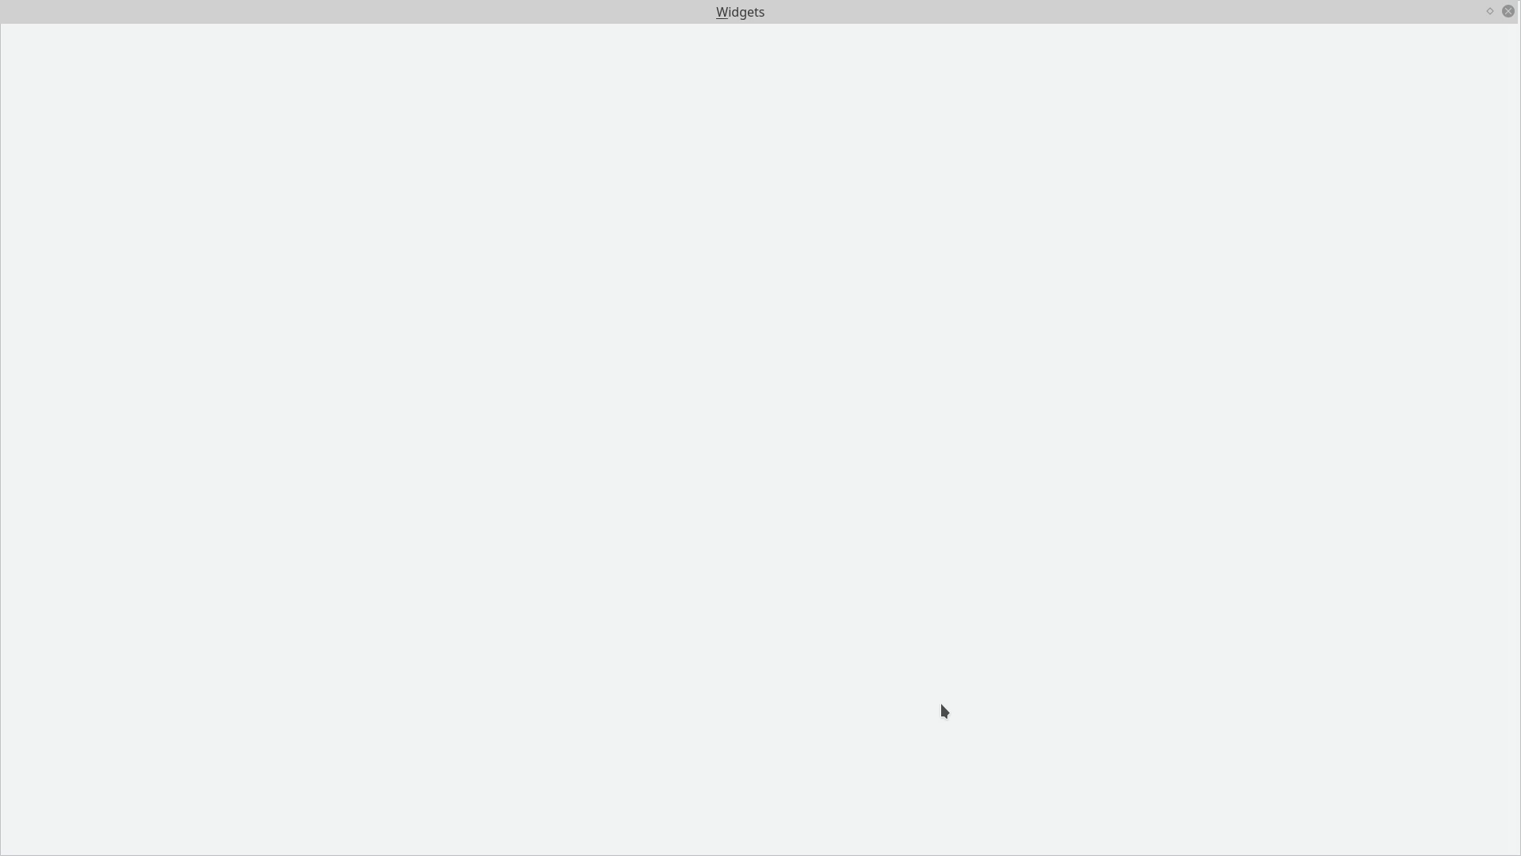
{"action": "key", "text": "ctrl+alt+0"}
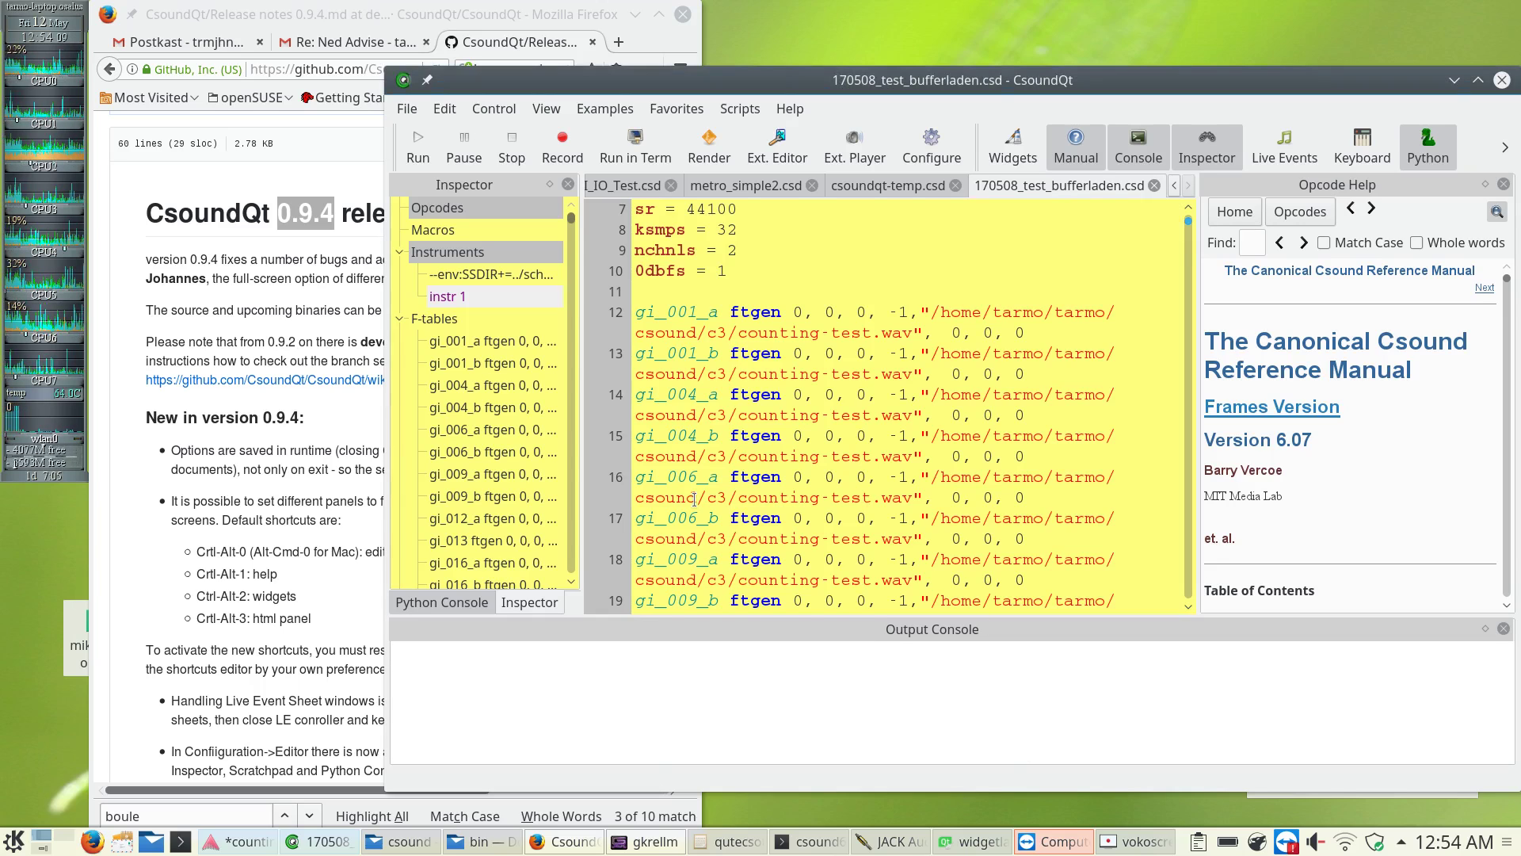
Create a new live event sheet from the LE Controller, close the controller and move the sheet clear of the editor.
{"action": "left_click", "coordinate": [1285, 150]}
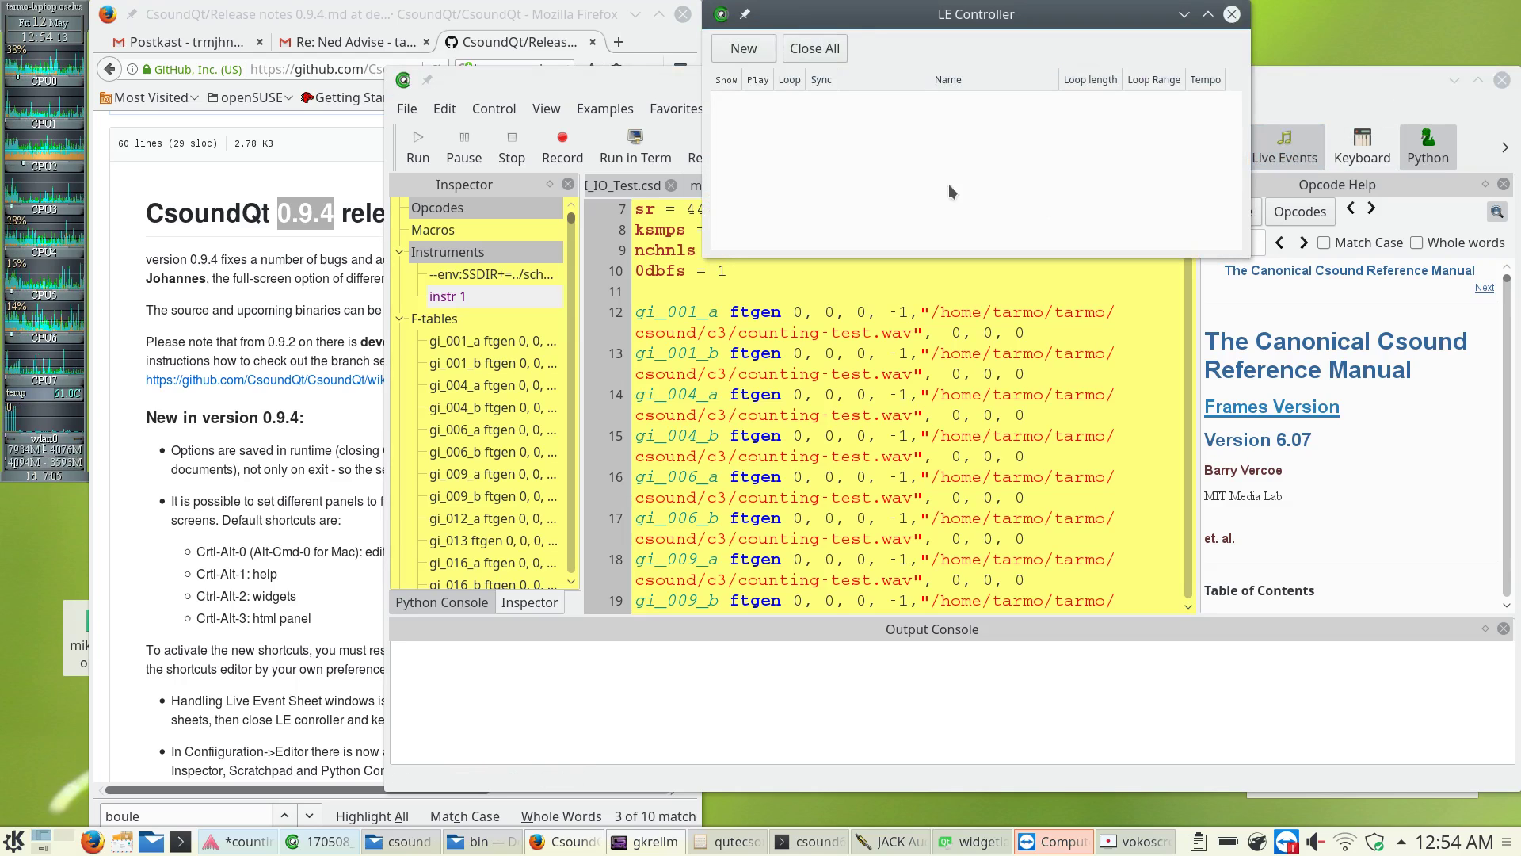
{"action": "left_click", "coordinate": [752, 56]}
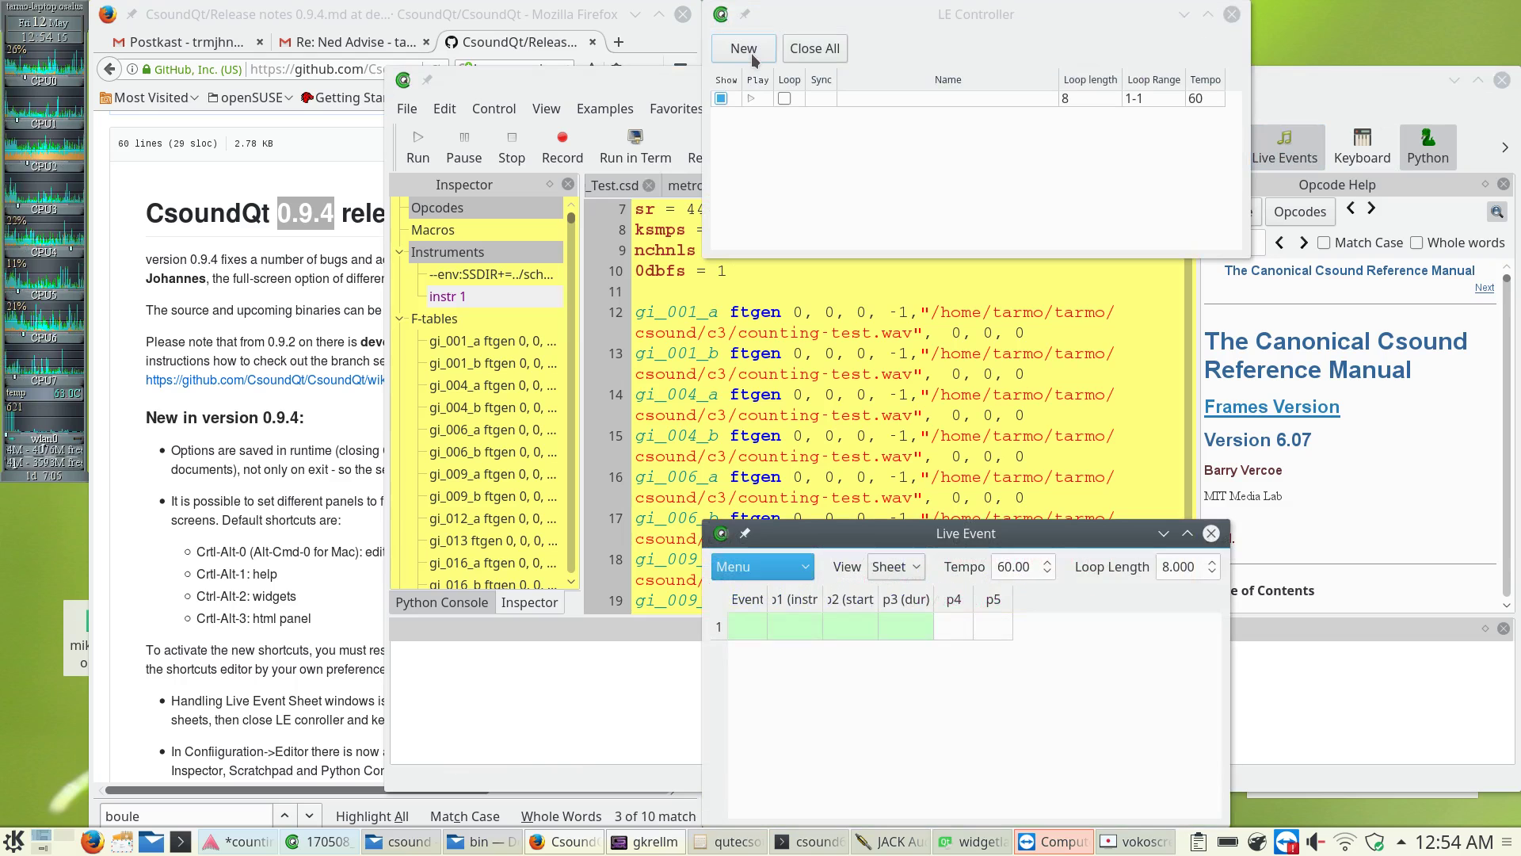
{"action": "left_click", "coordinate": [1233, 15]}
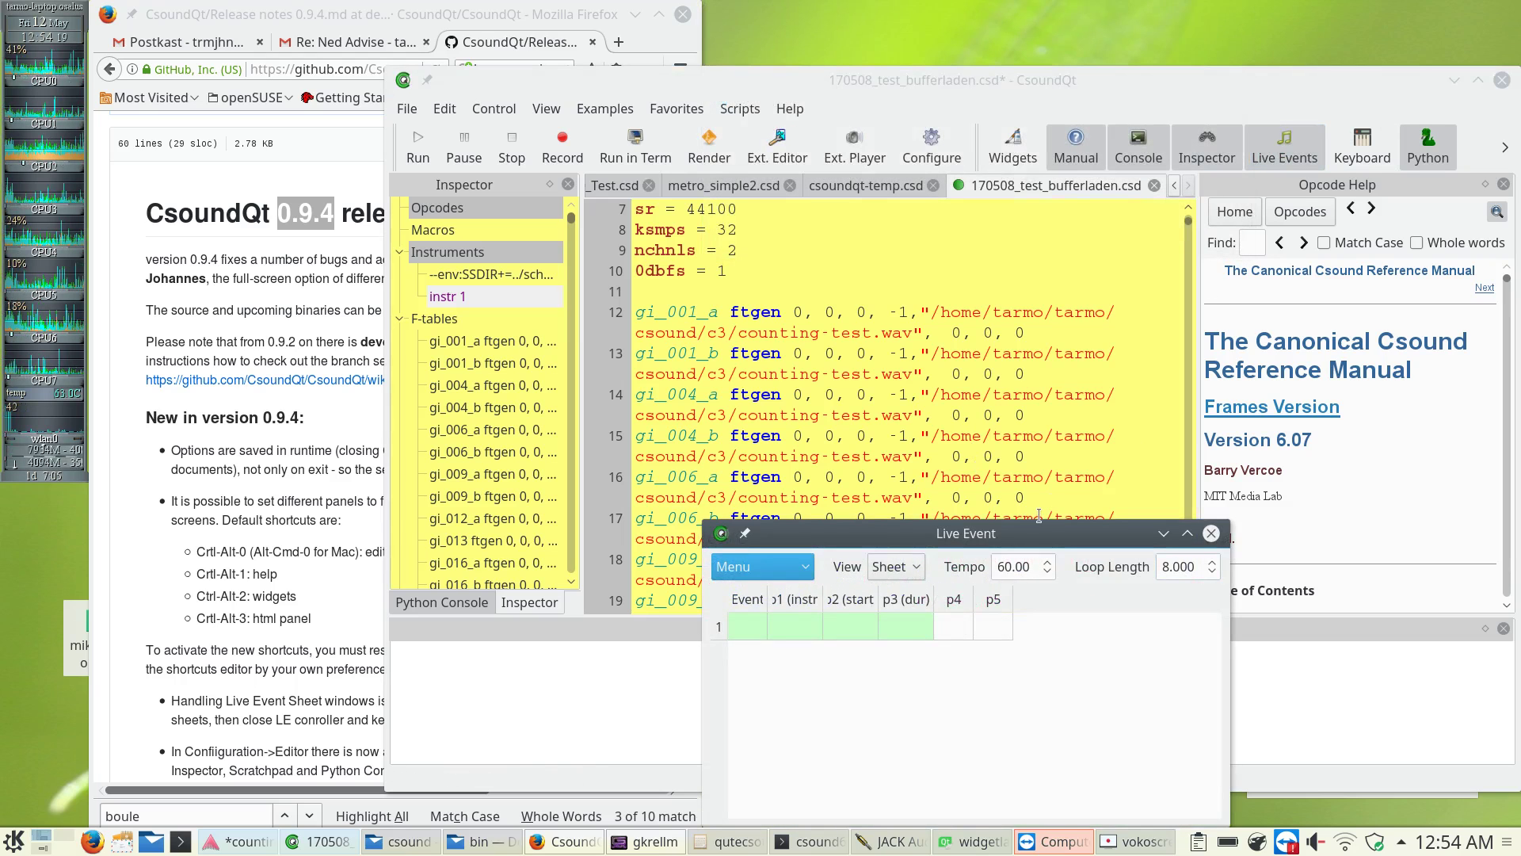
{"action": "left_click_drag", "start_coordinate": [1039, 532], "coordinate": [328, 244]}
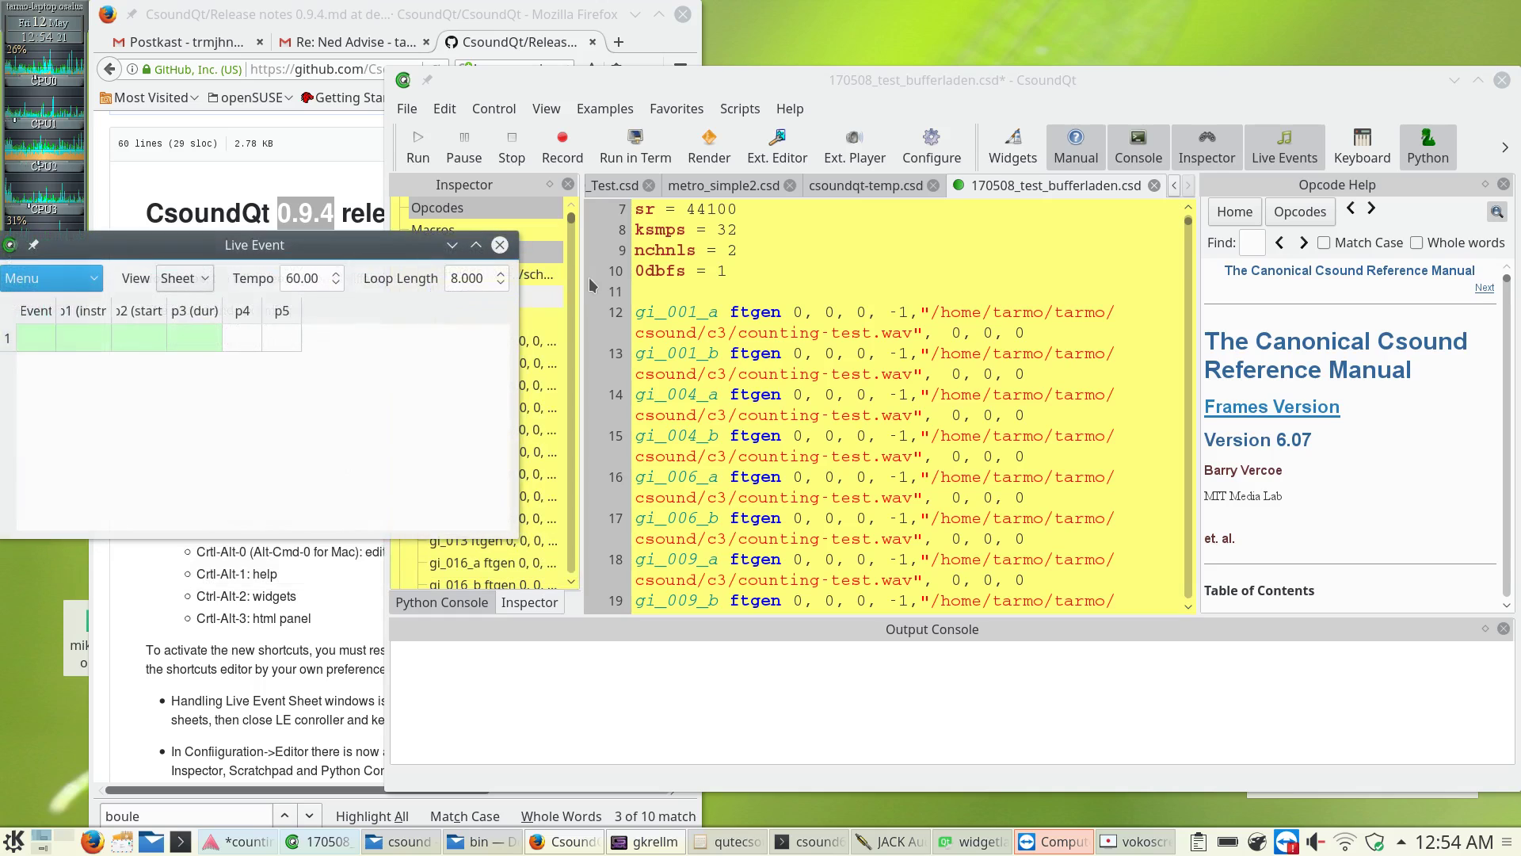
Reopen the LE Controller, close all live event sheets from it and close the controller.
{"action": "left_click", "coordinate": [1300, 159]}
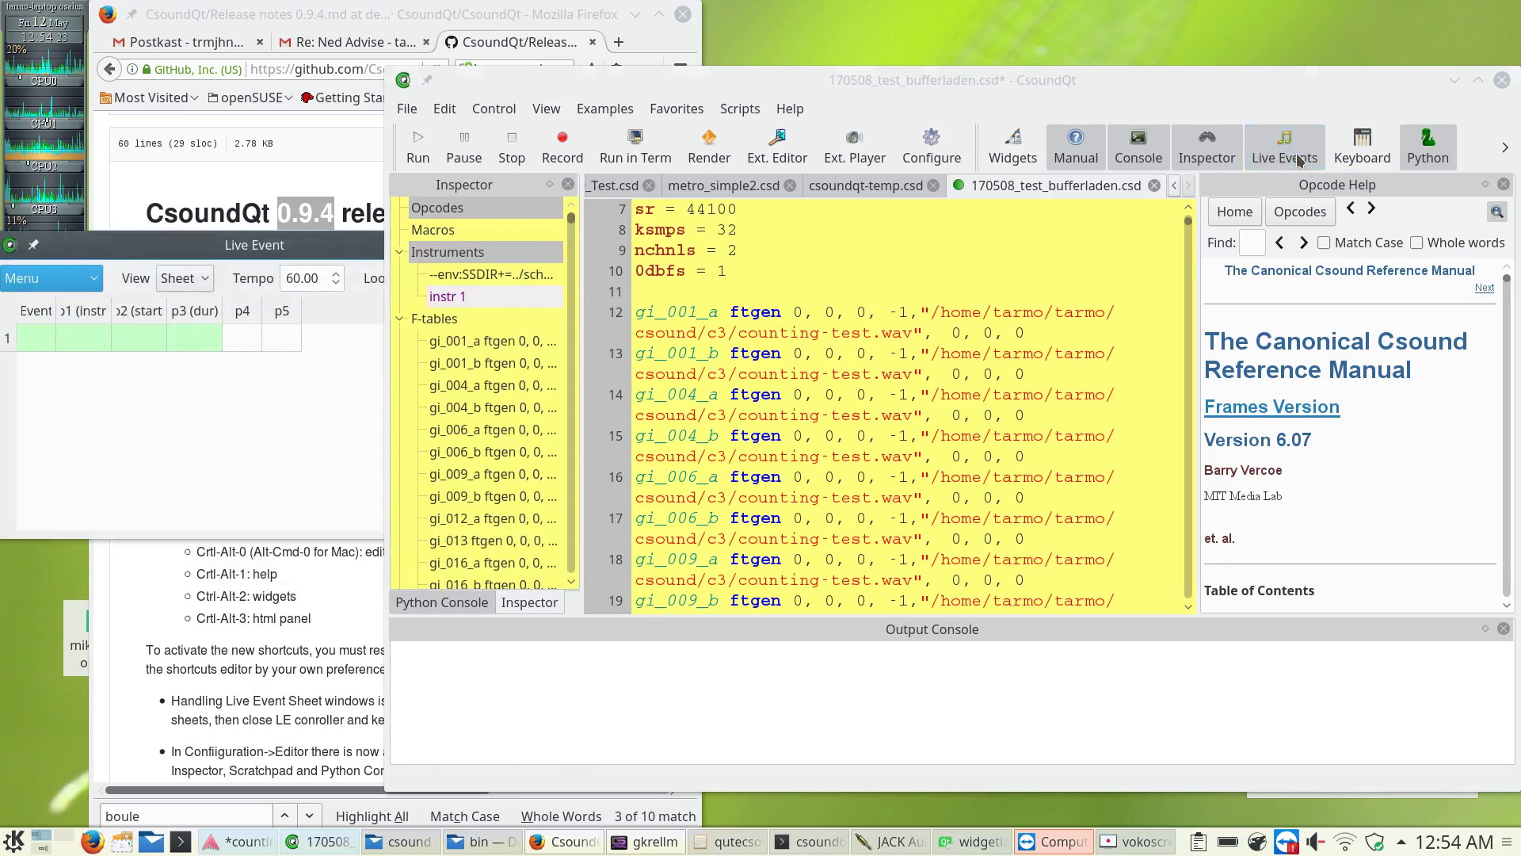
{"action": "left_click", "coordinate": [1300, 158]}
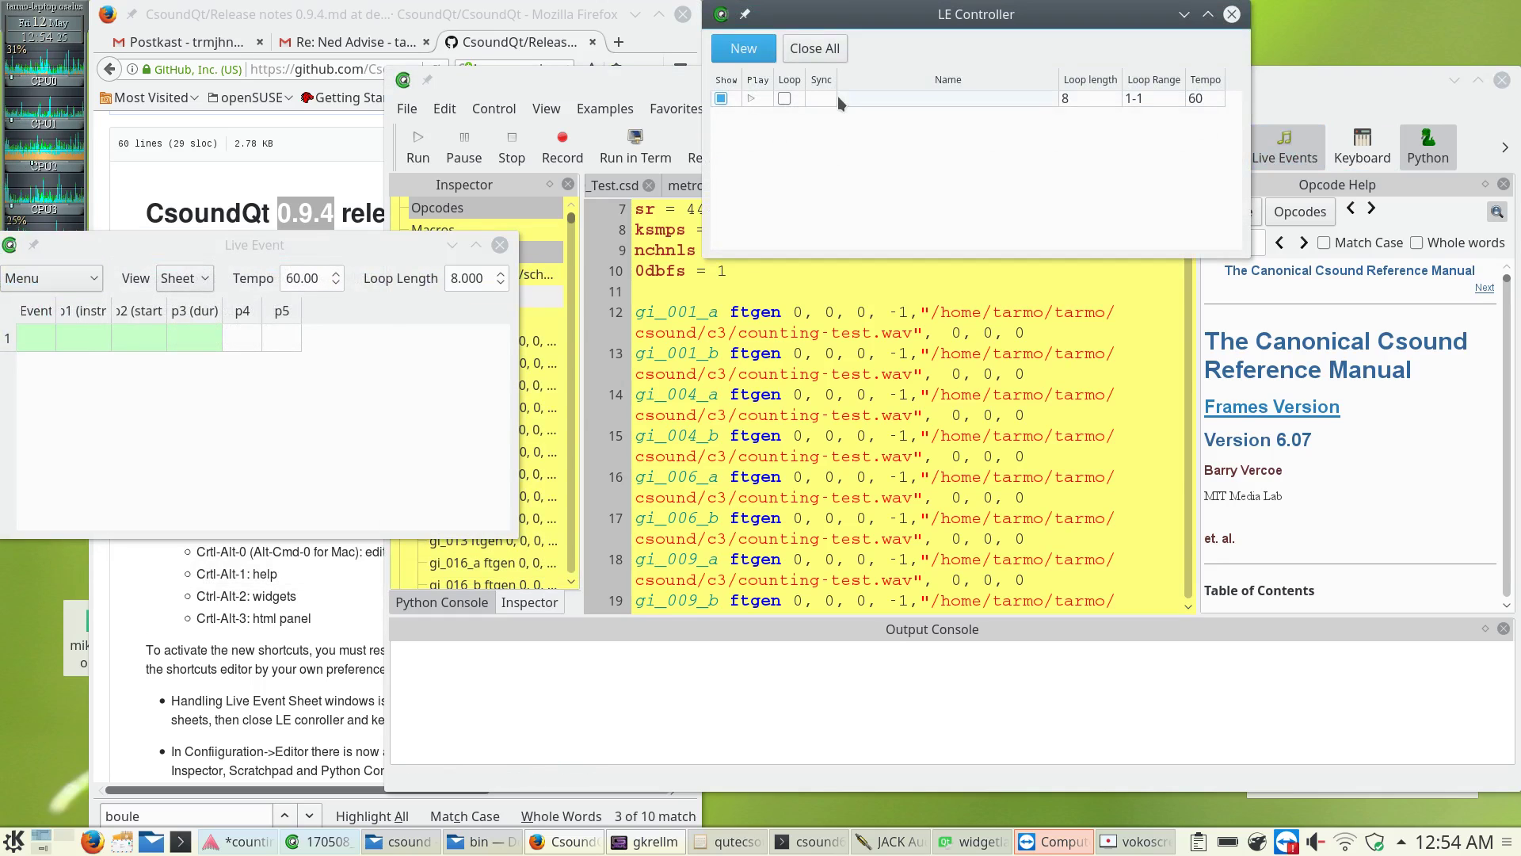
{"action": "left_click", "coordinate": [816, 49]}
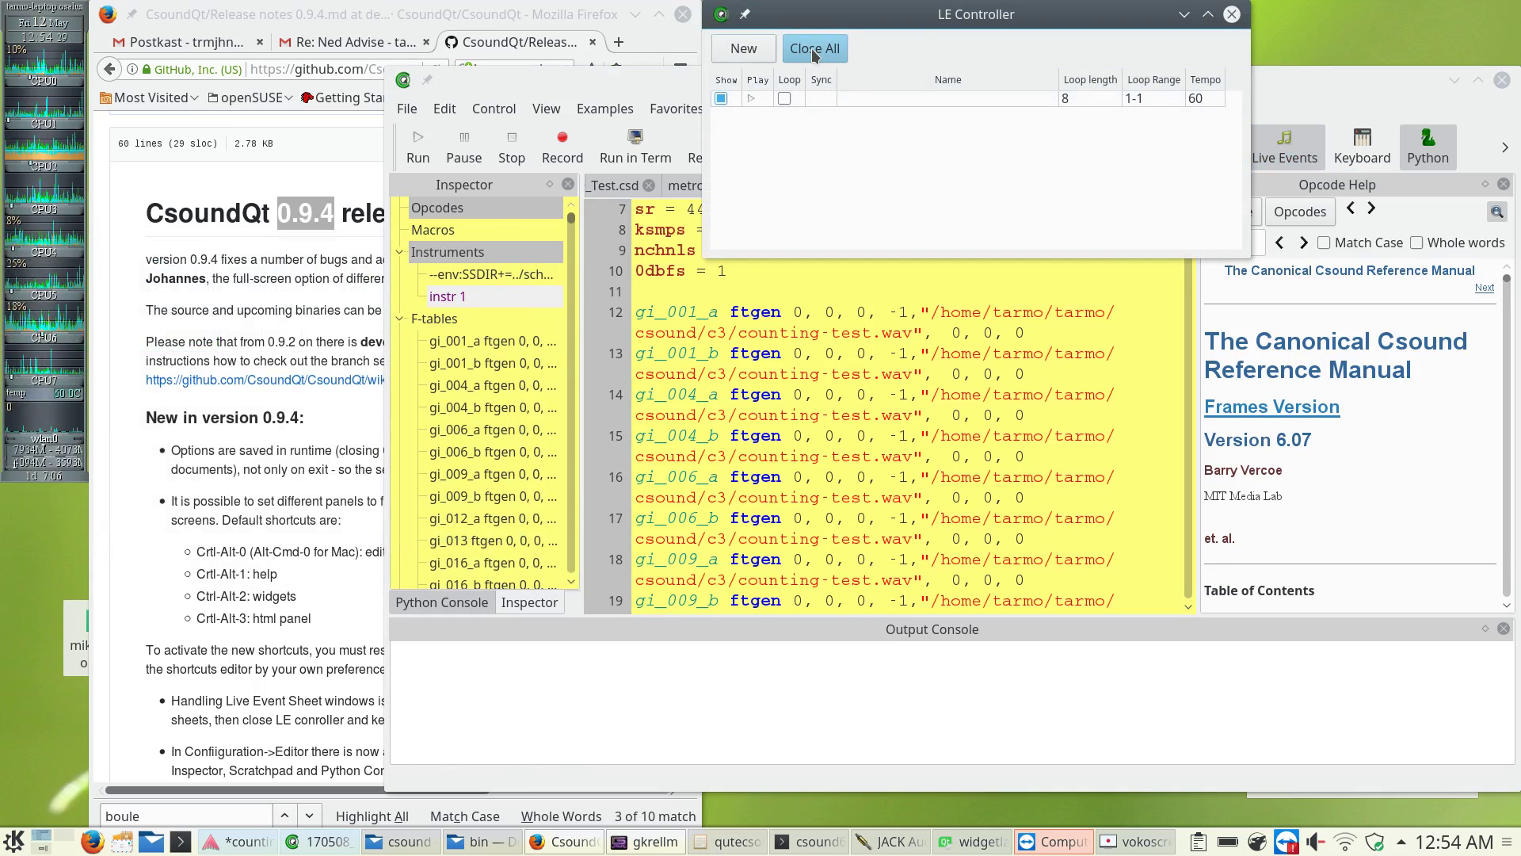
{"action": "left_click", "coordinate": [1232, 15]}
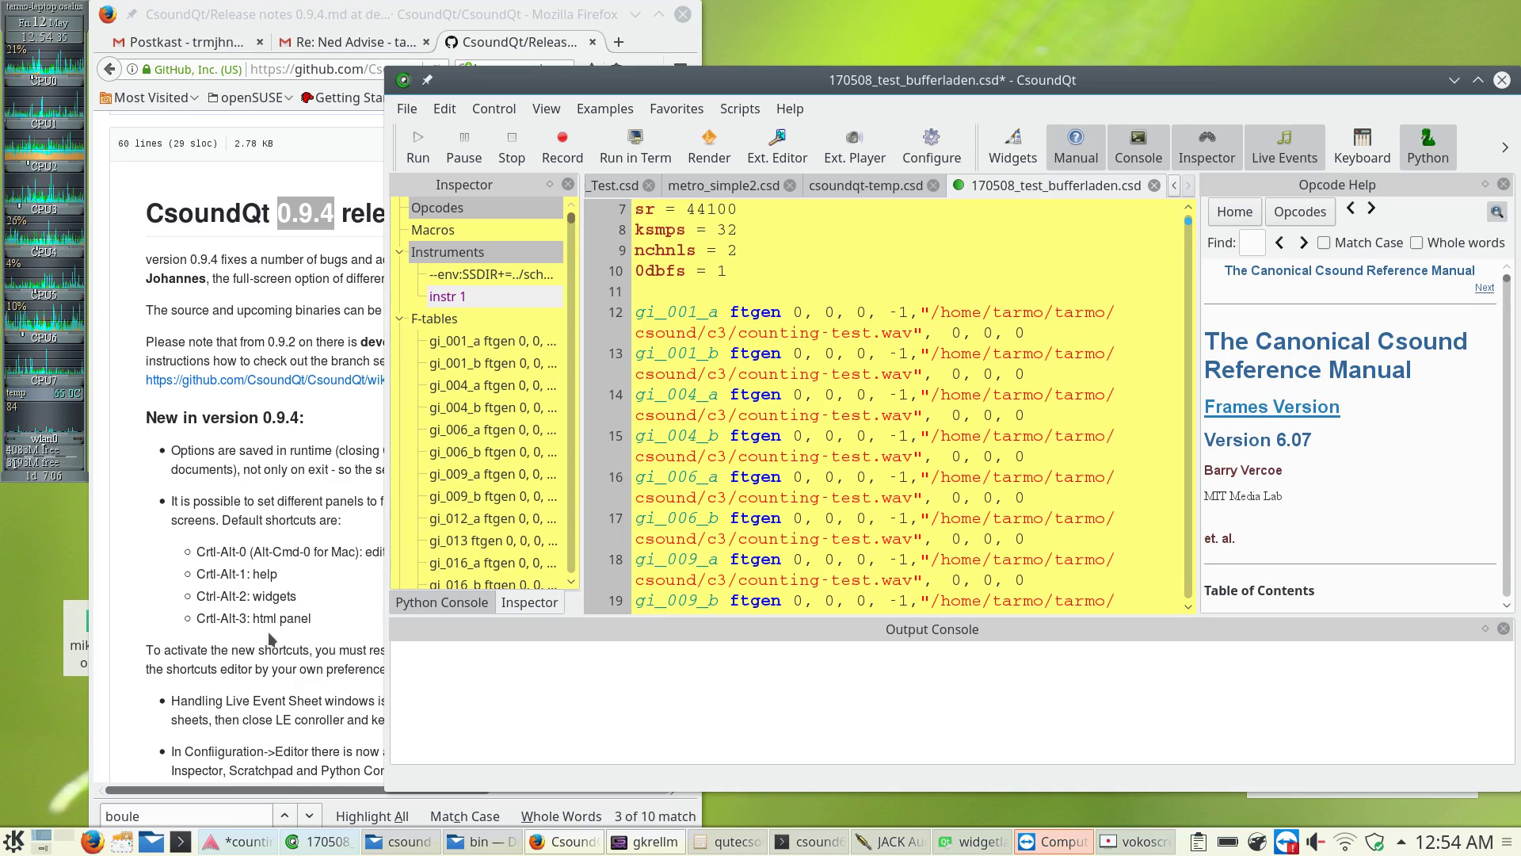
Switch to the csoundqt-temp.csd document, closing its LE Controller, and bring the Widgets panel to the front.
{"action": "scroll", "coordinate": [272, 639], "scroll_direction": "down", "scroll_amount": 2}
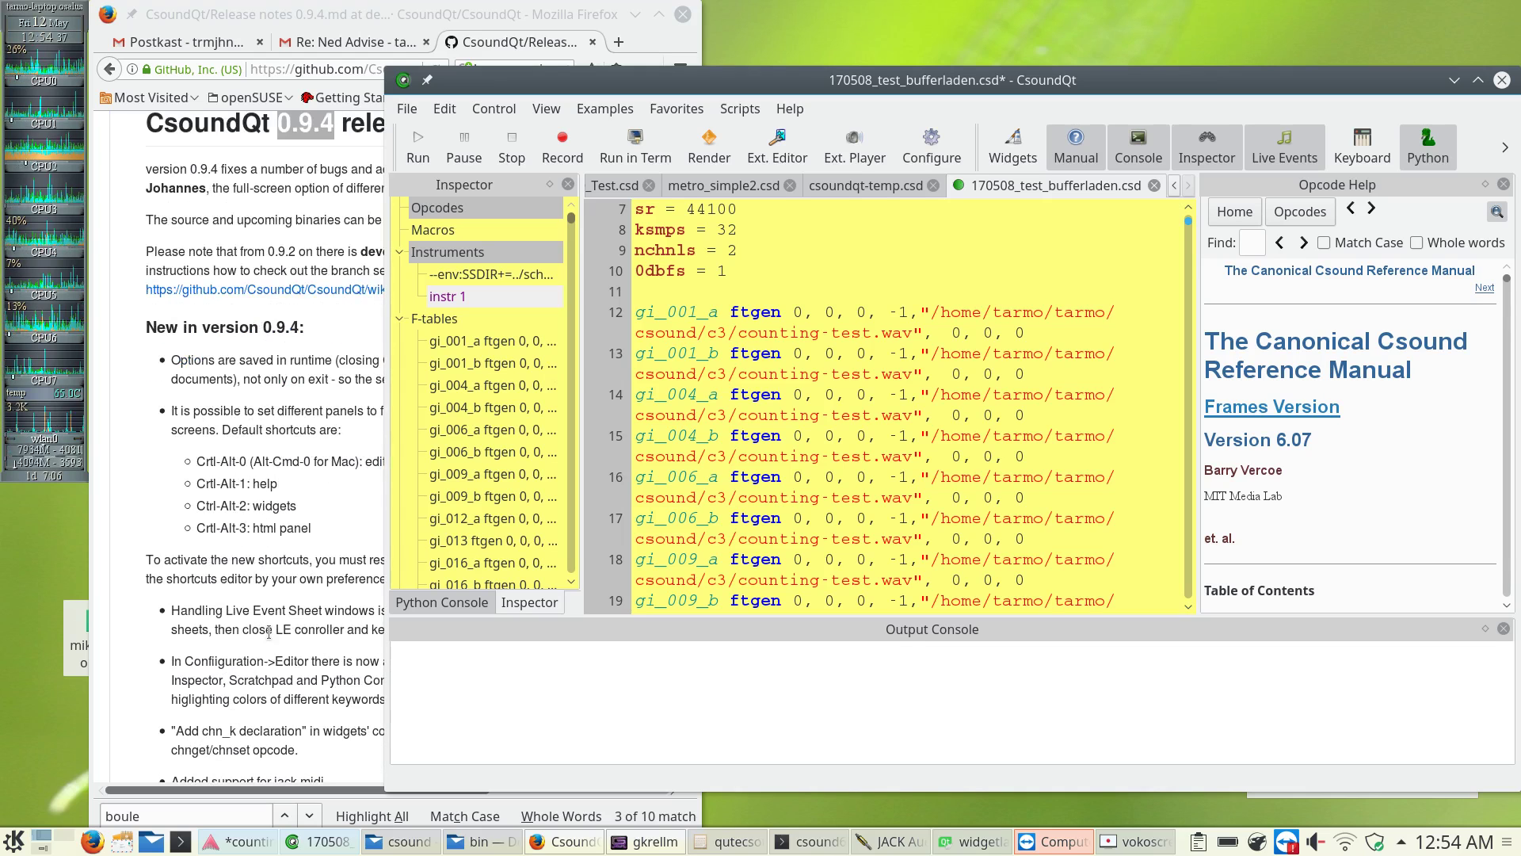
{"action": "scroll", "coordinate": [269, 633], "scroll_direction": "down", "scroll_amount": 1}
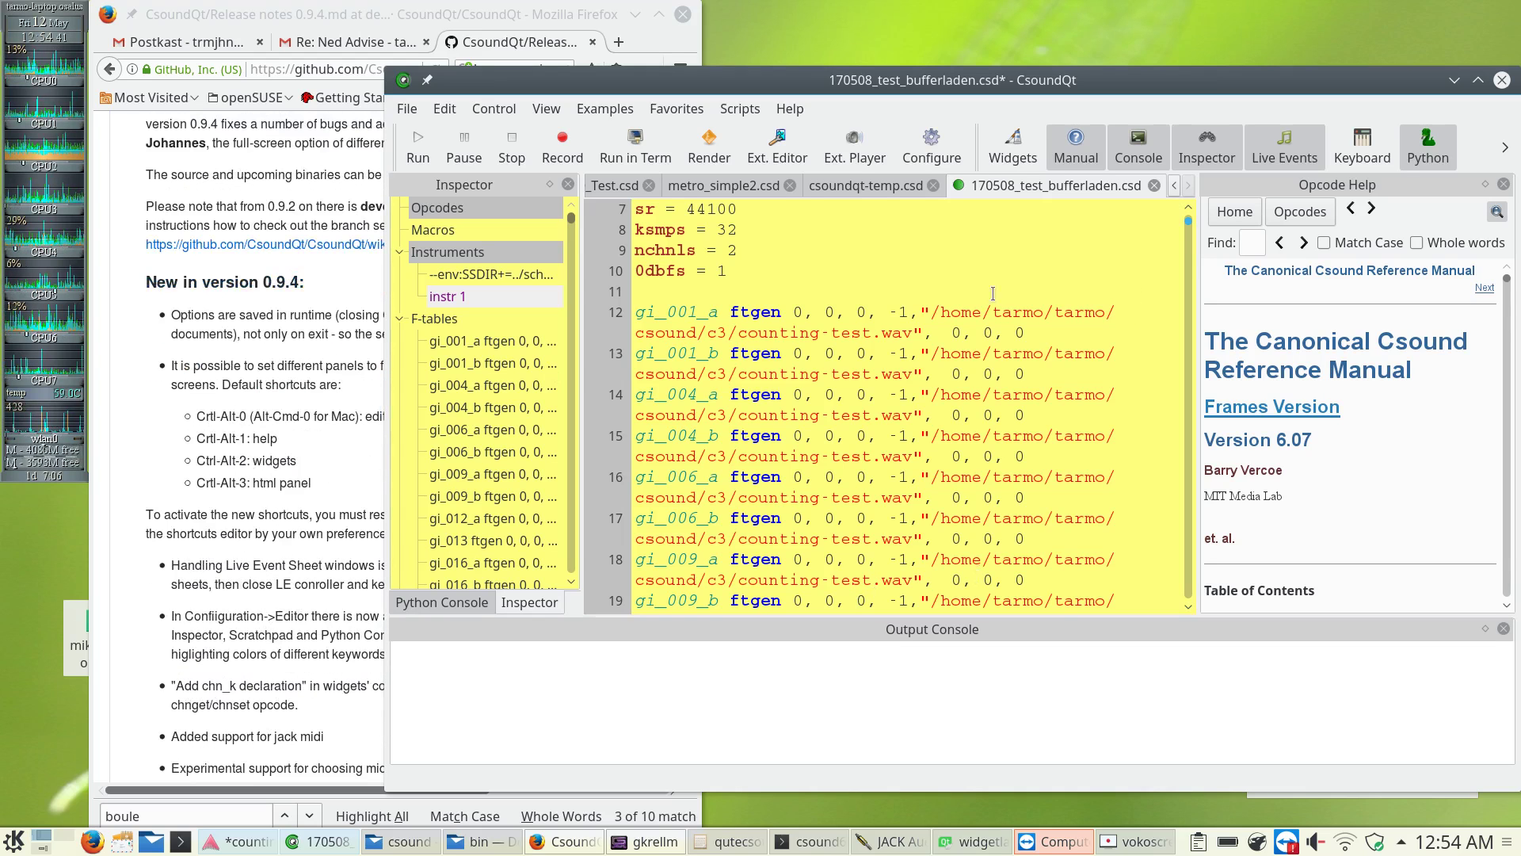
{"action": "left_click", "coordinate": [1013, 147]}
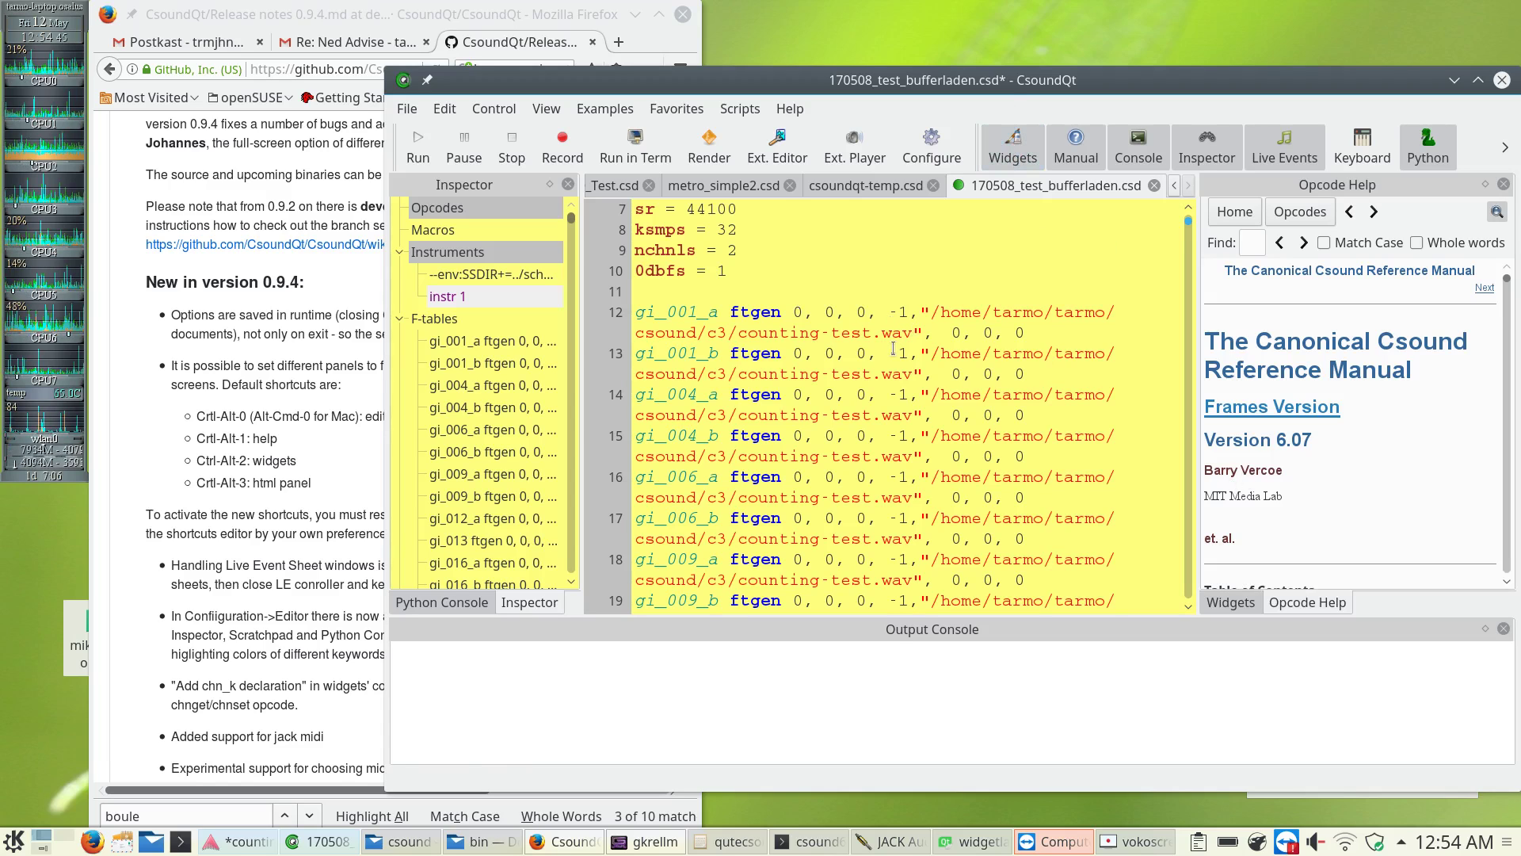
{"action": "scroll", "coordinate": [893, 349], "scroll_direction": "up", "scroll_amount": 2}
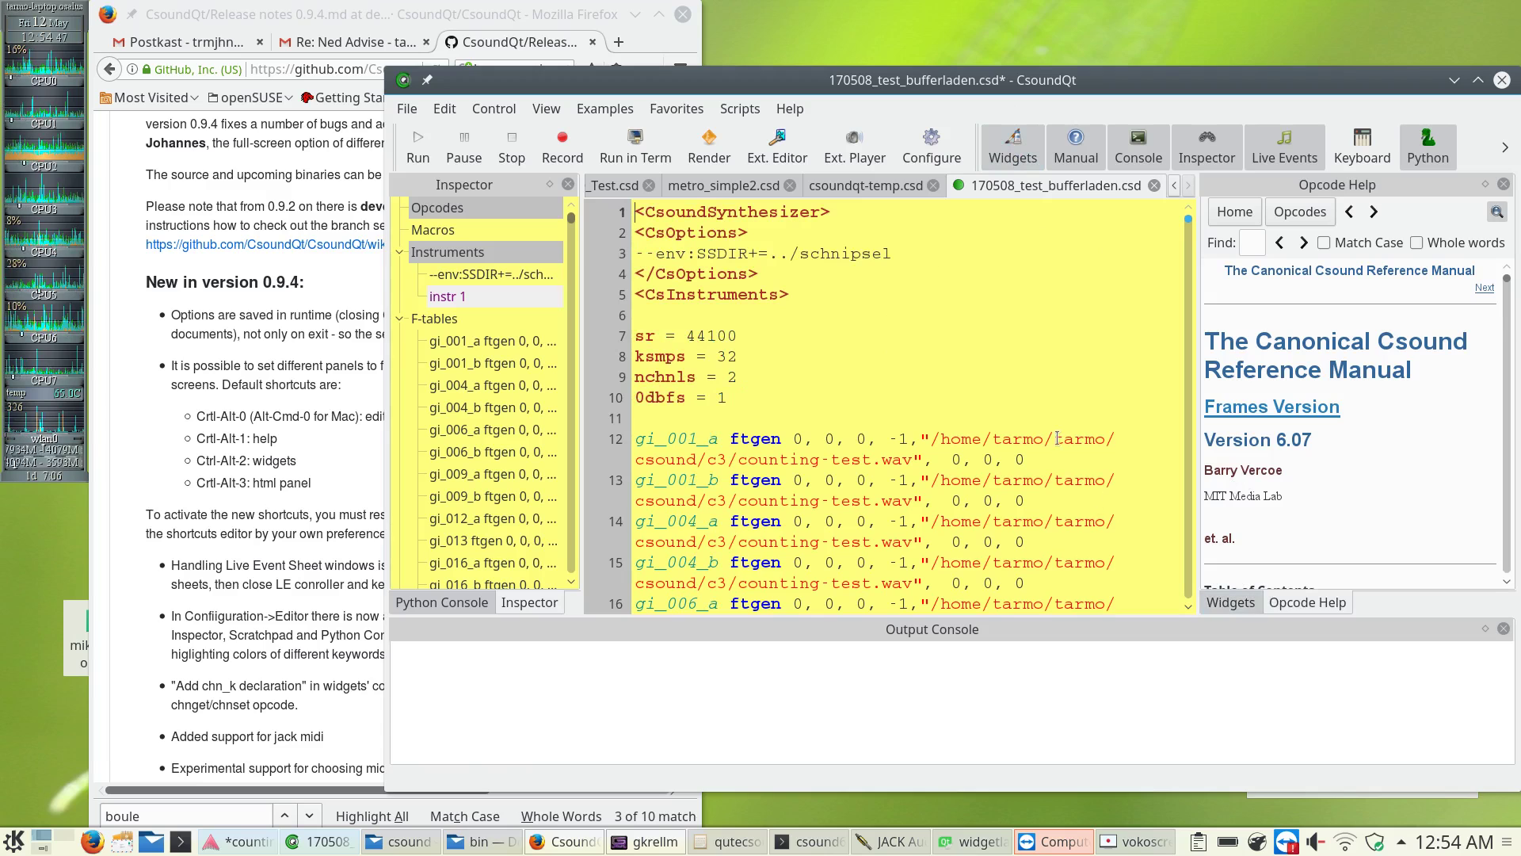
{"action": "left_click", "coordinate": [862, 187]}
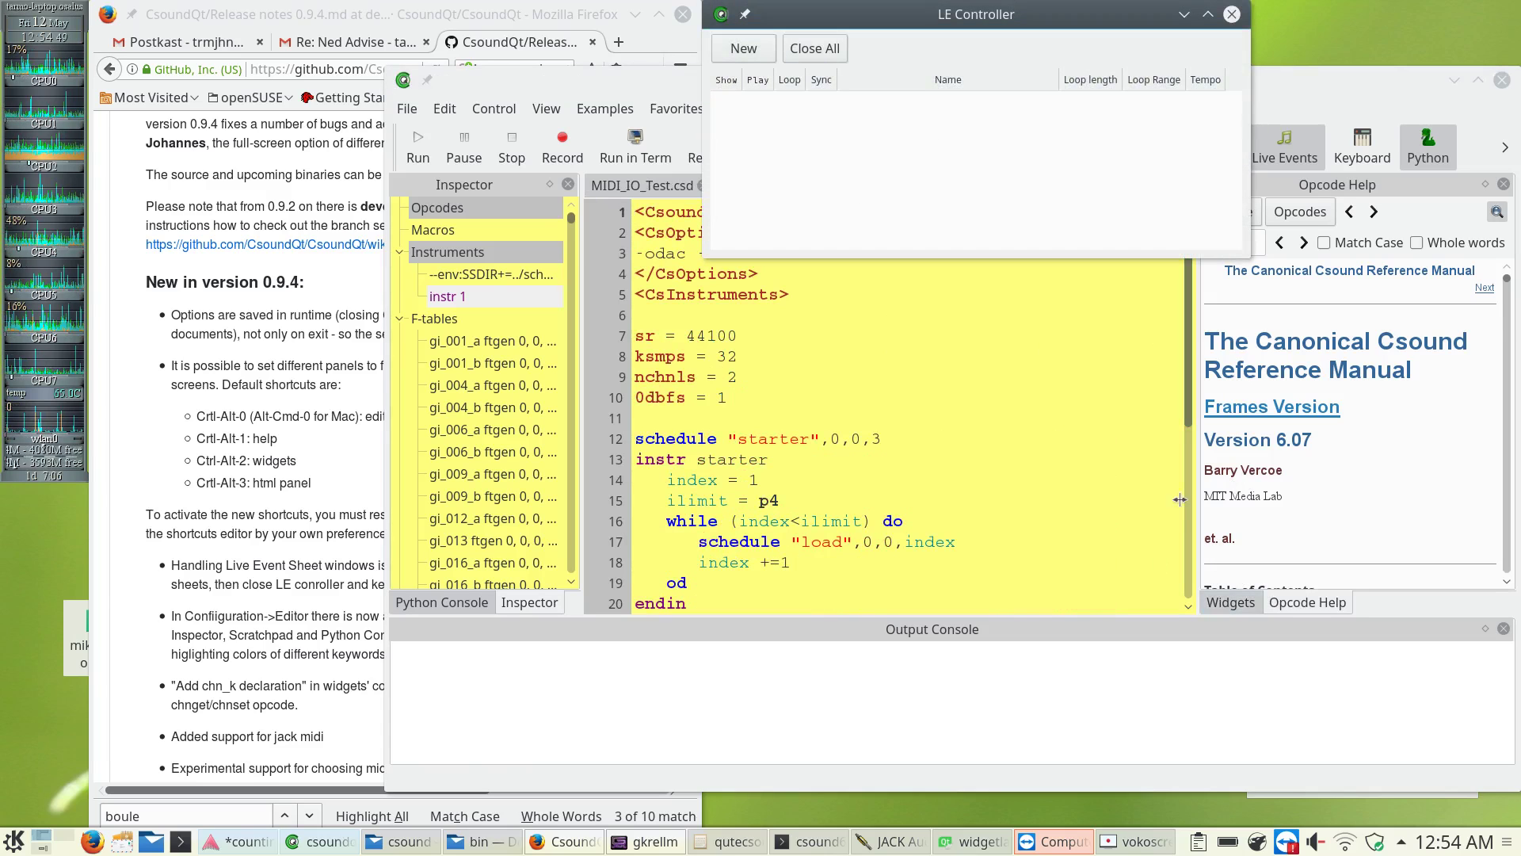
{"action": "left_click", "coordinate": [1233, 14]}
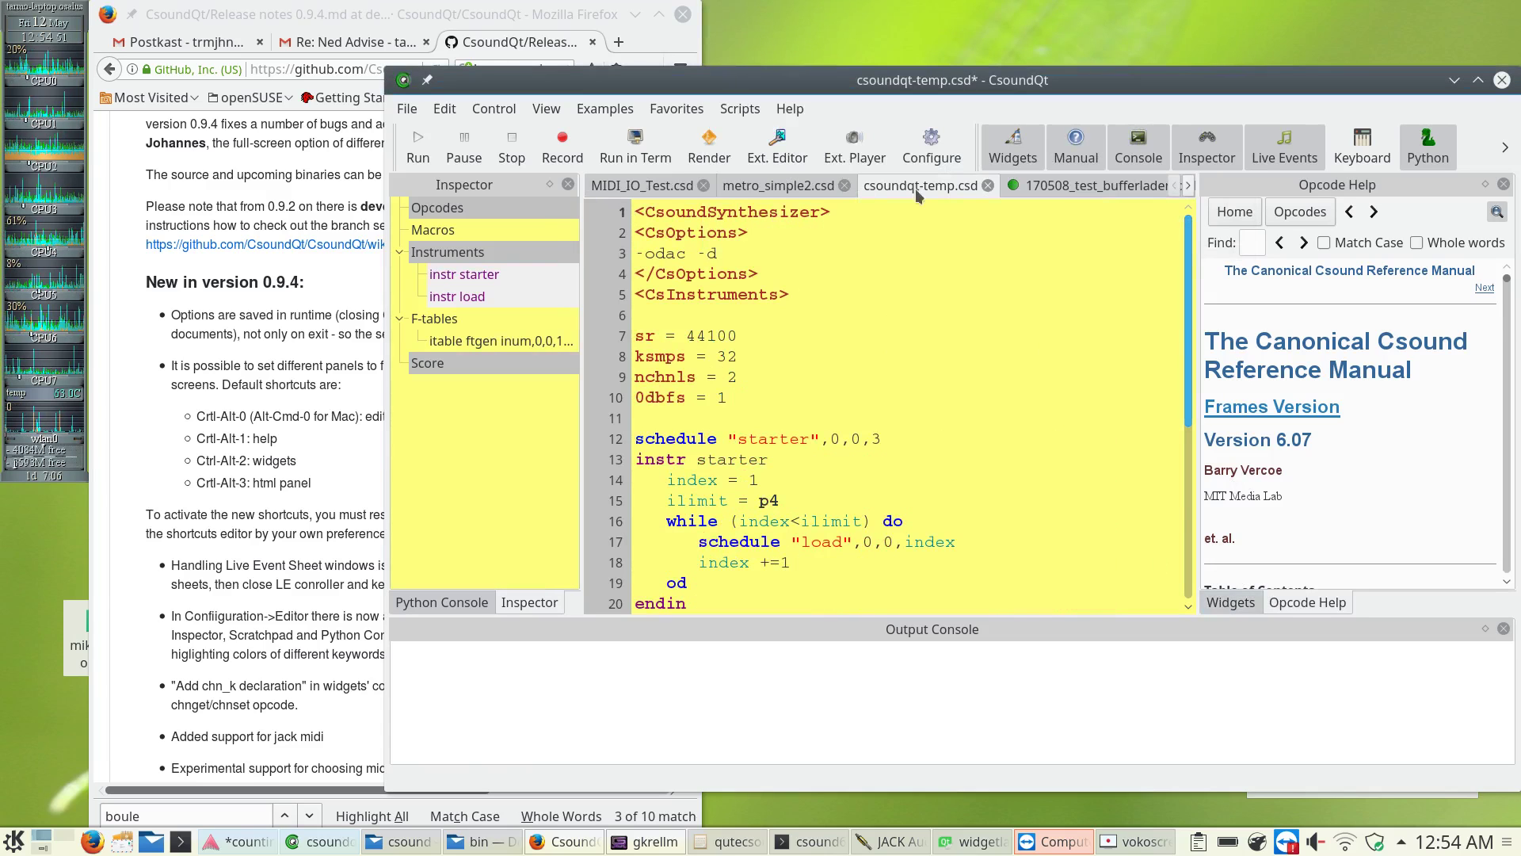
{"action": "left_click", "coordinate": [1235, 601]}
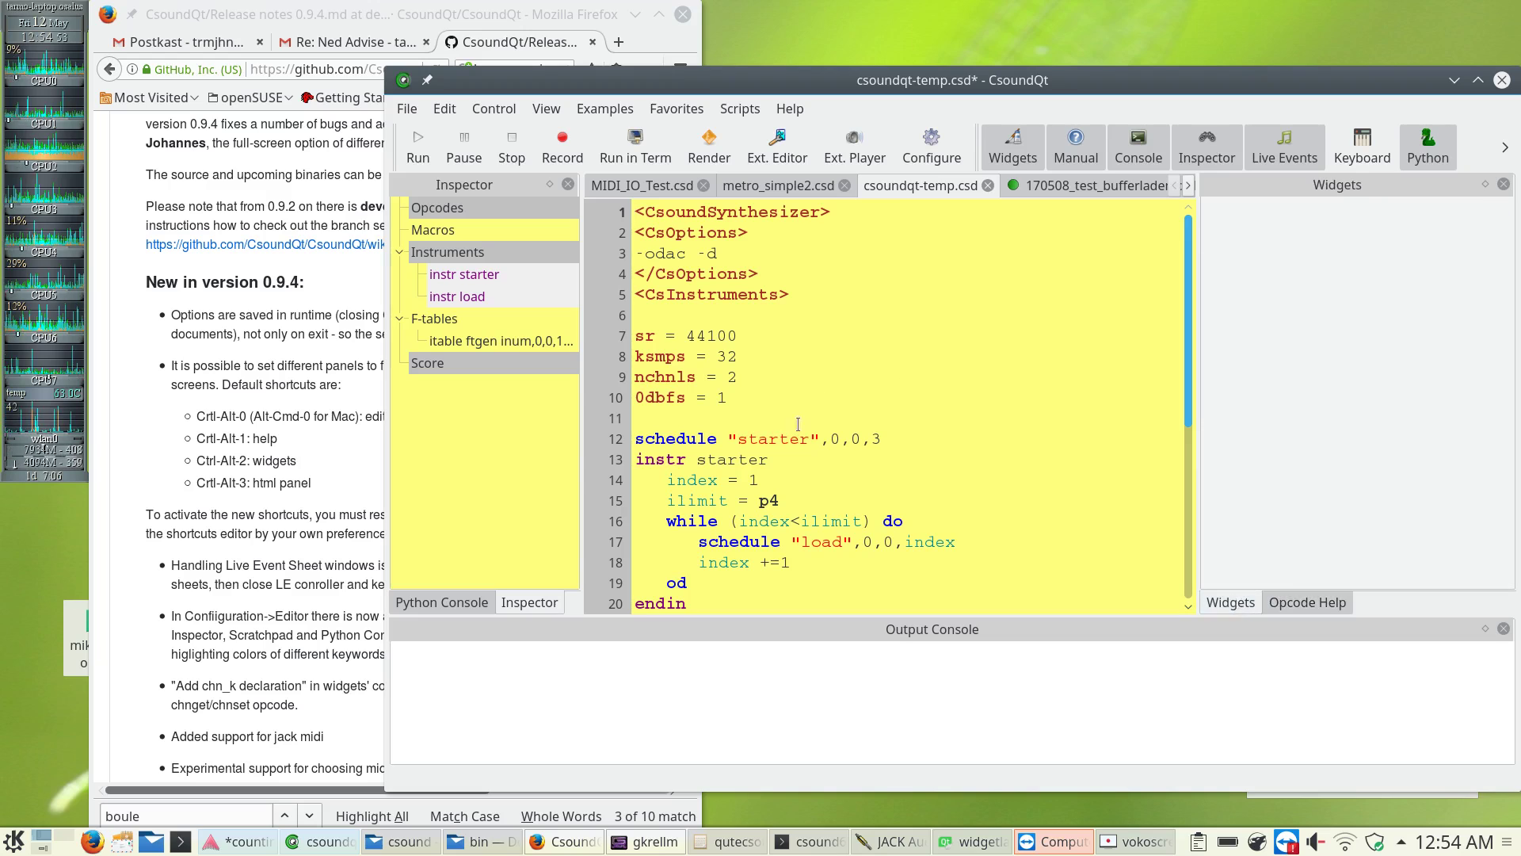
Add two blank lines above the schedule "starter" statement, trying out a chn_k opcode there and deleting it again.
{"action": "right_click", "coordinate": [1268, 280]}
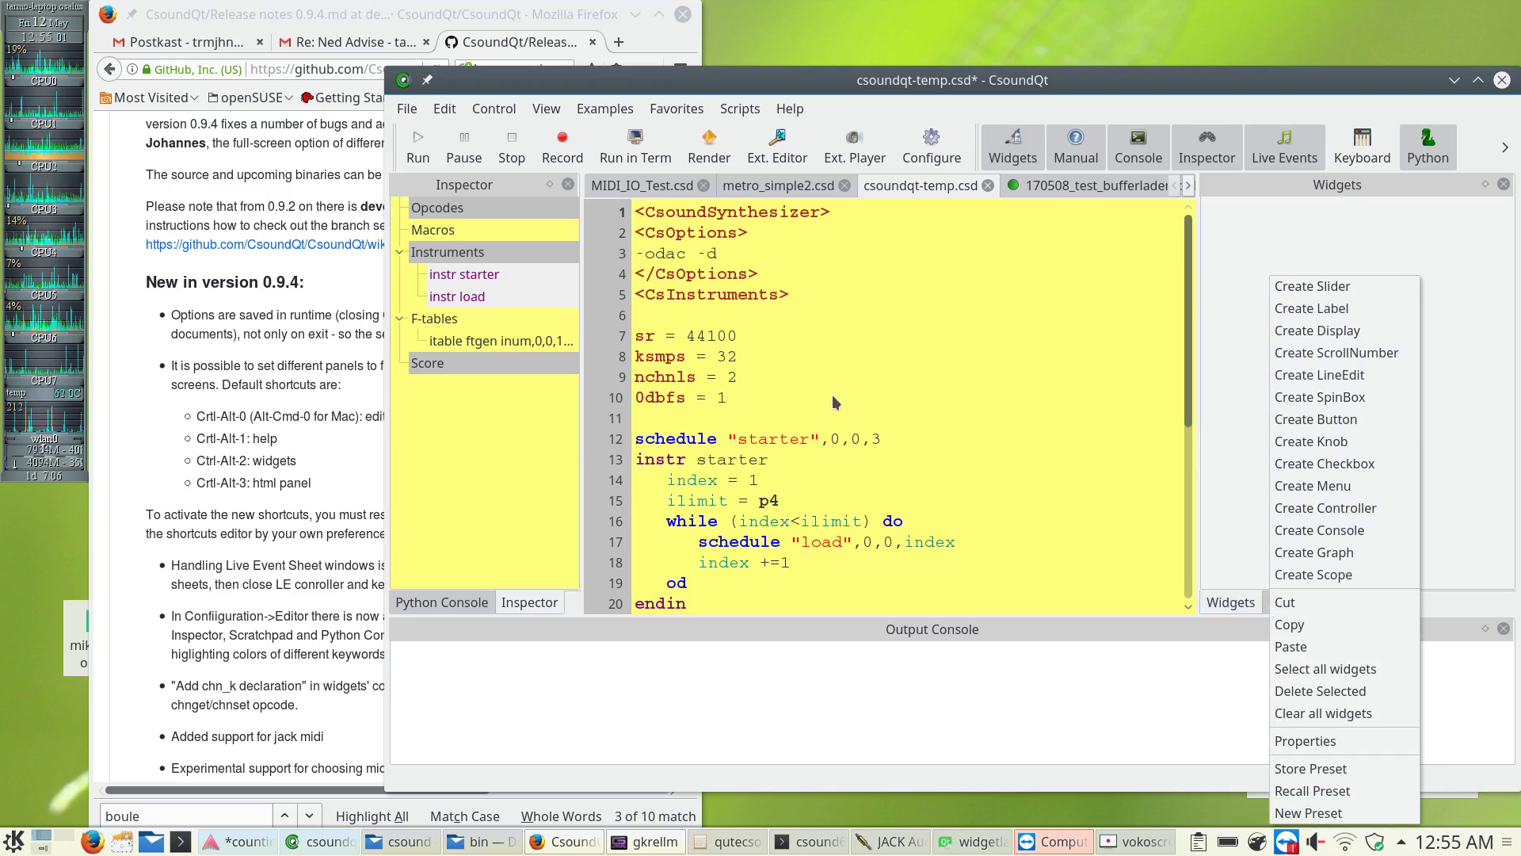
{"action": "left_click", "coordinate": [807, 398]}
{"action": "left_click", "coordinate": [634, 416]}
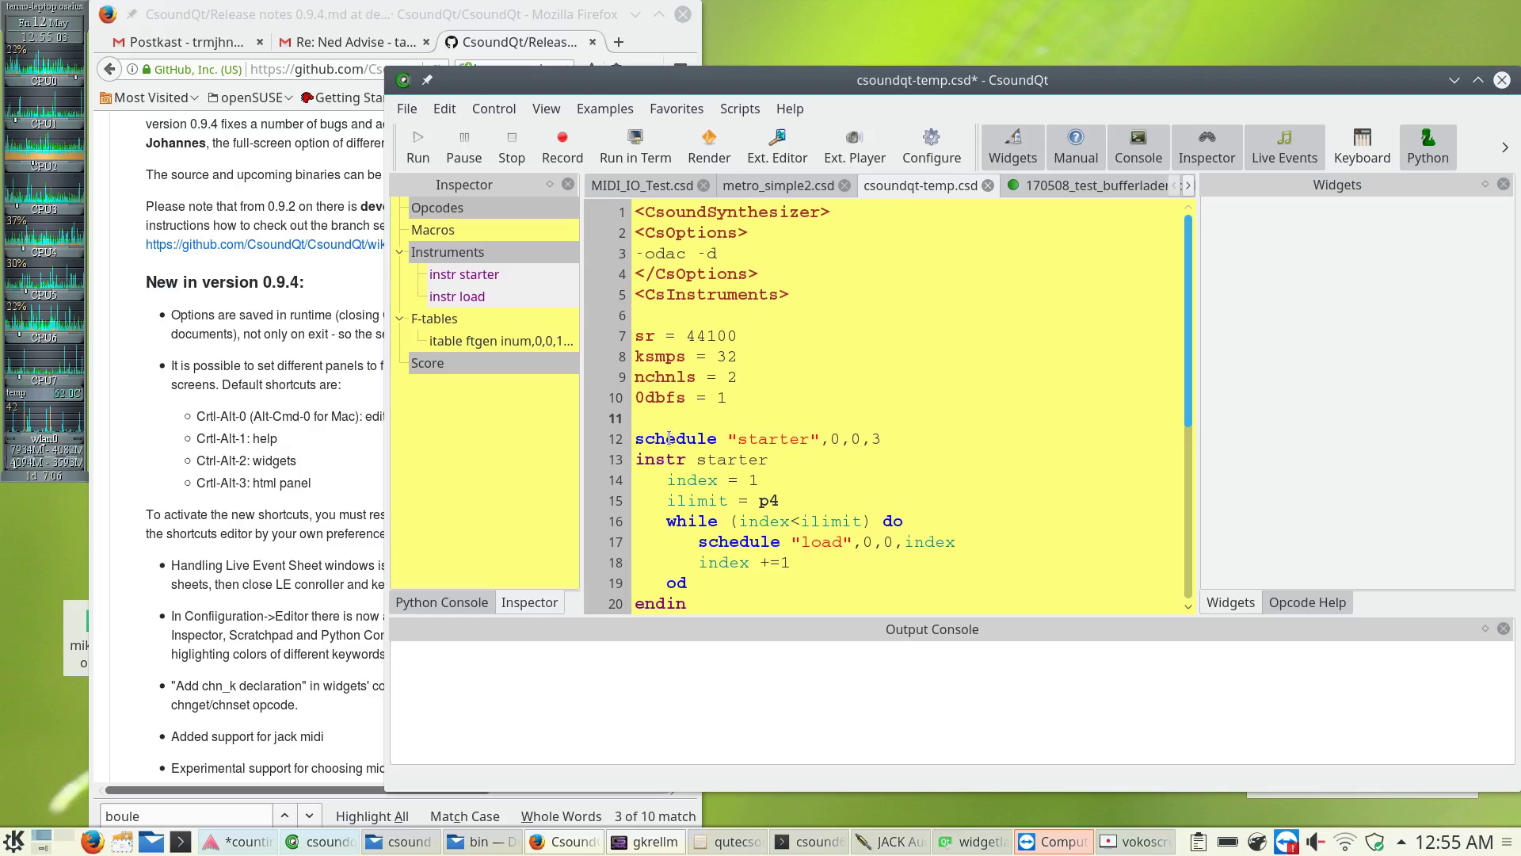
{"action": "key", "text": "Return"}
{"action": "key", "text": "Return"}
{"action": "key", "text": "Up"}
{"action": "type", "text": "ch"}
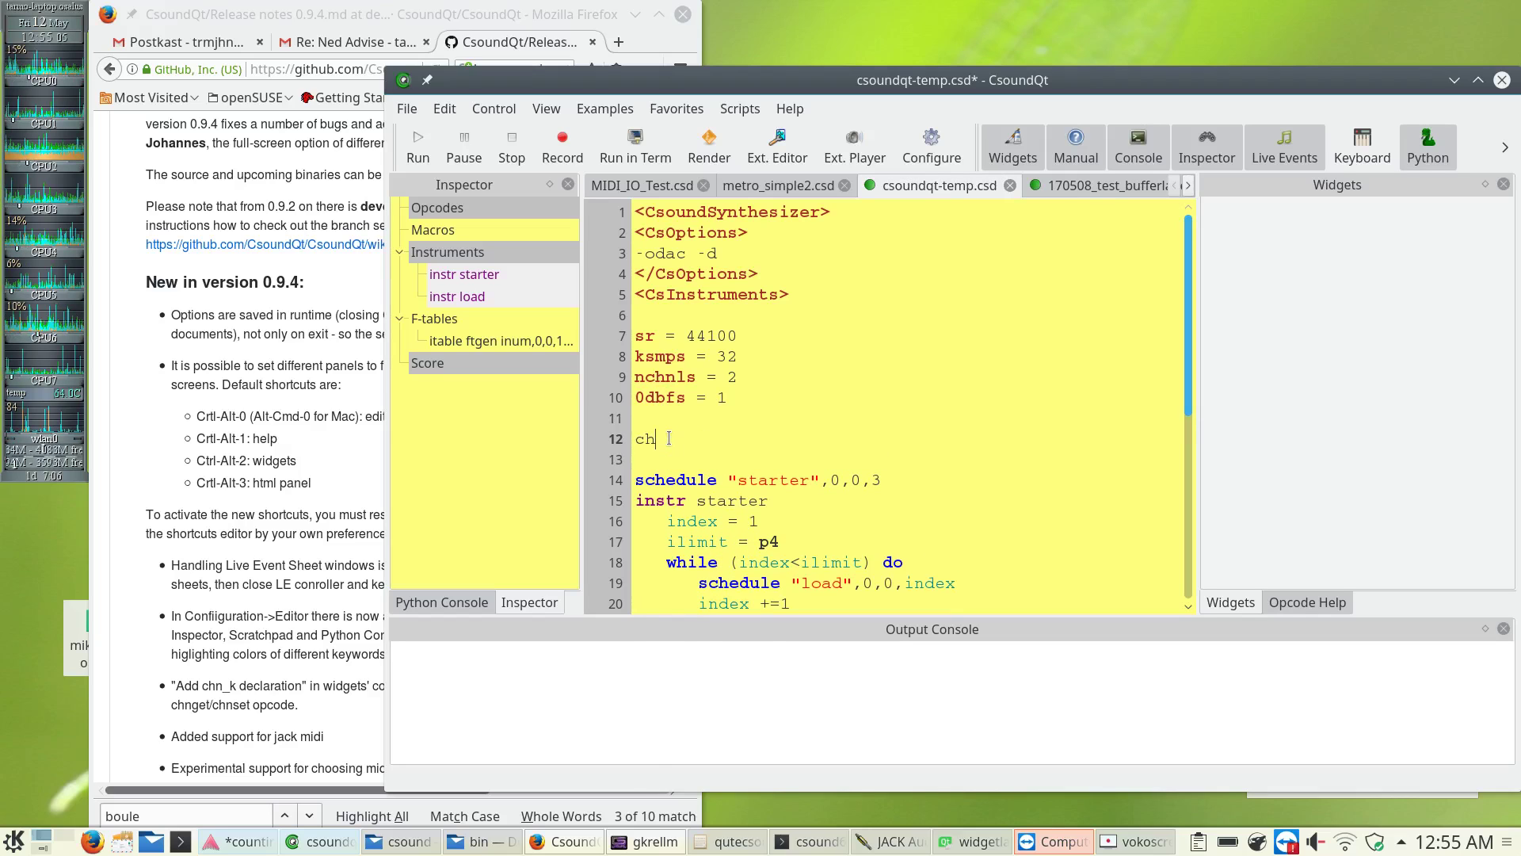
{"action": "type", "text": "n_k"}
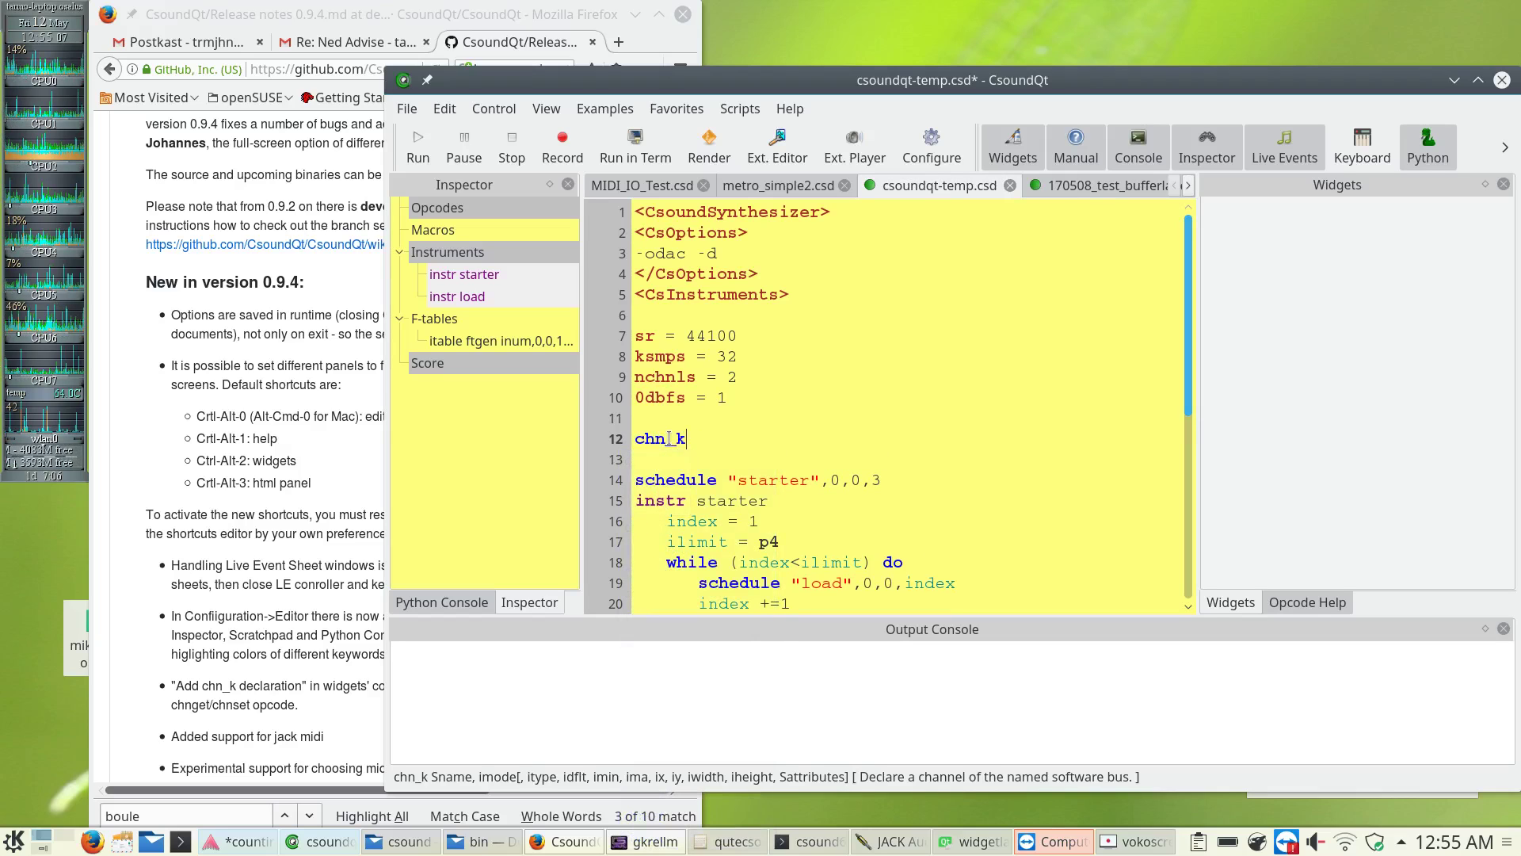
{"action": "double_click", "coordinate": [669, 439]}
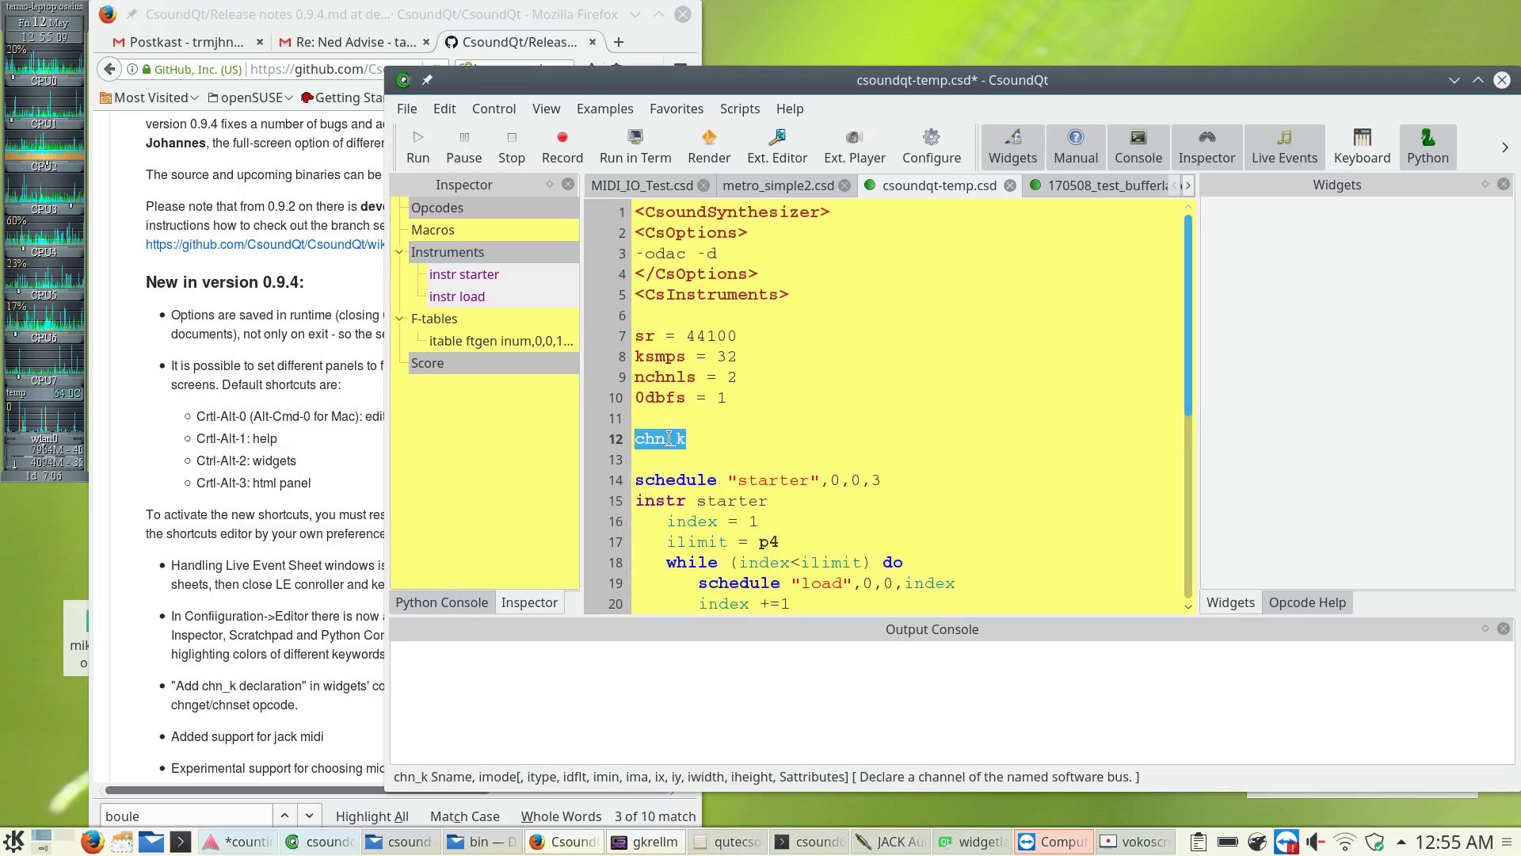
{"action": "key", "text": "Delete"}
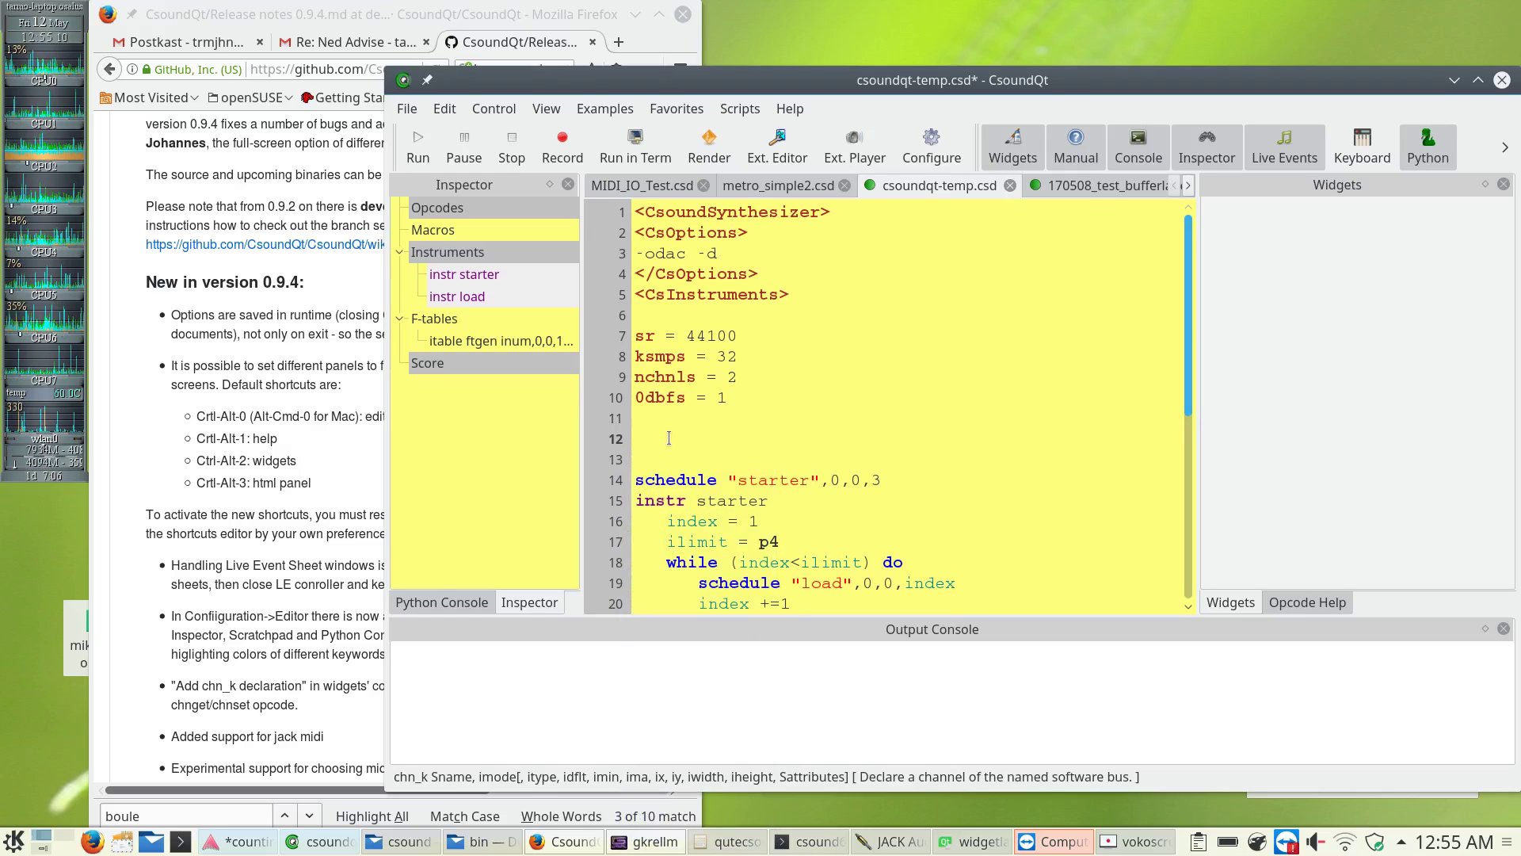
Create a slider in the upper part of the Widgets panel, accepting its default properties.
{"action": "right_click", "coordinate": [1246, 259]}
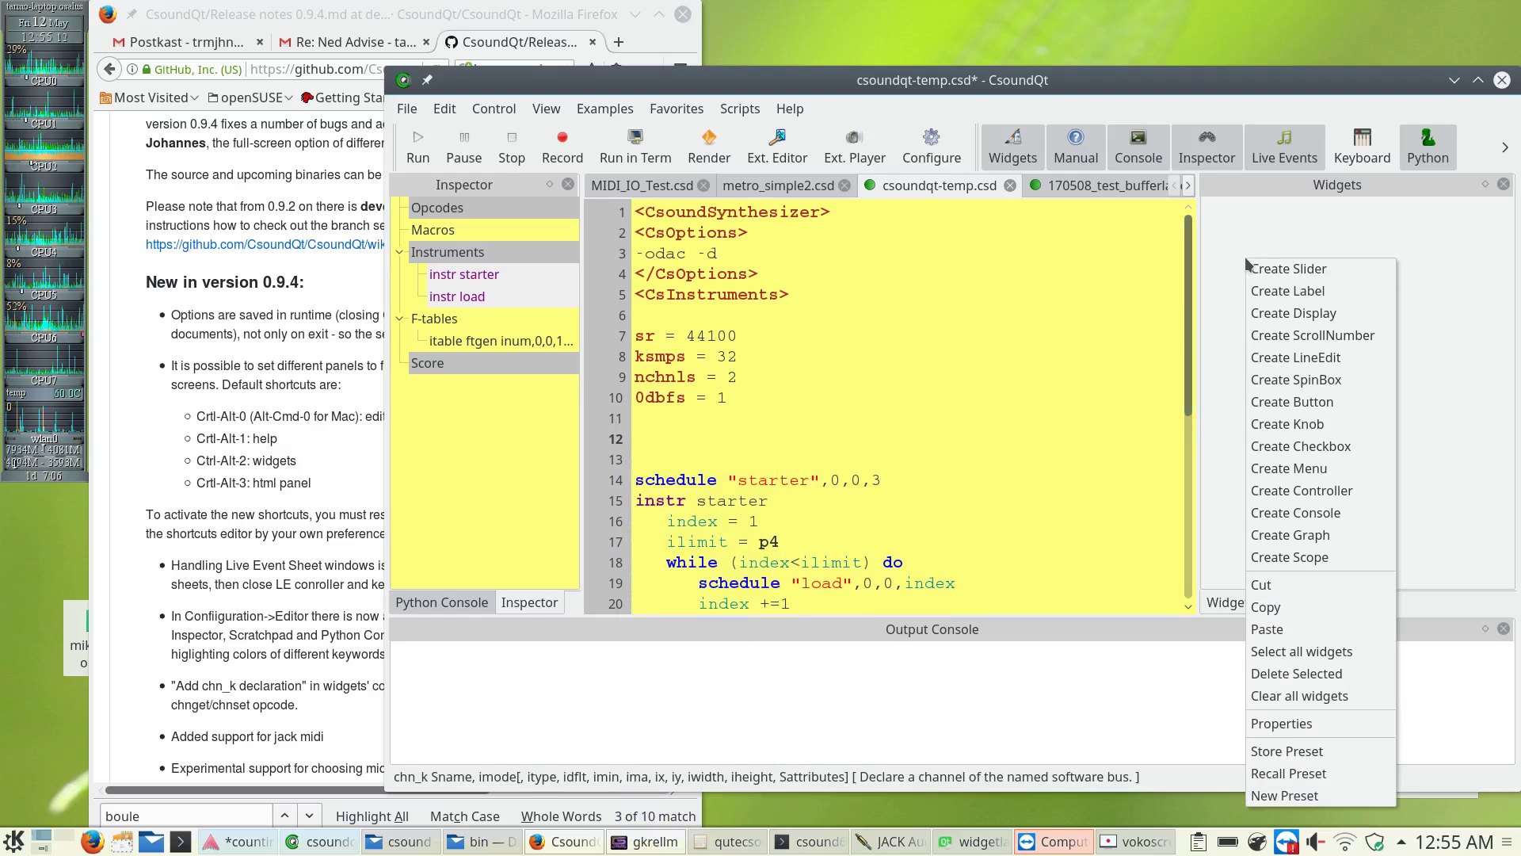
{"action": "left_click", "coordinate": [1297, 271]}
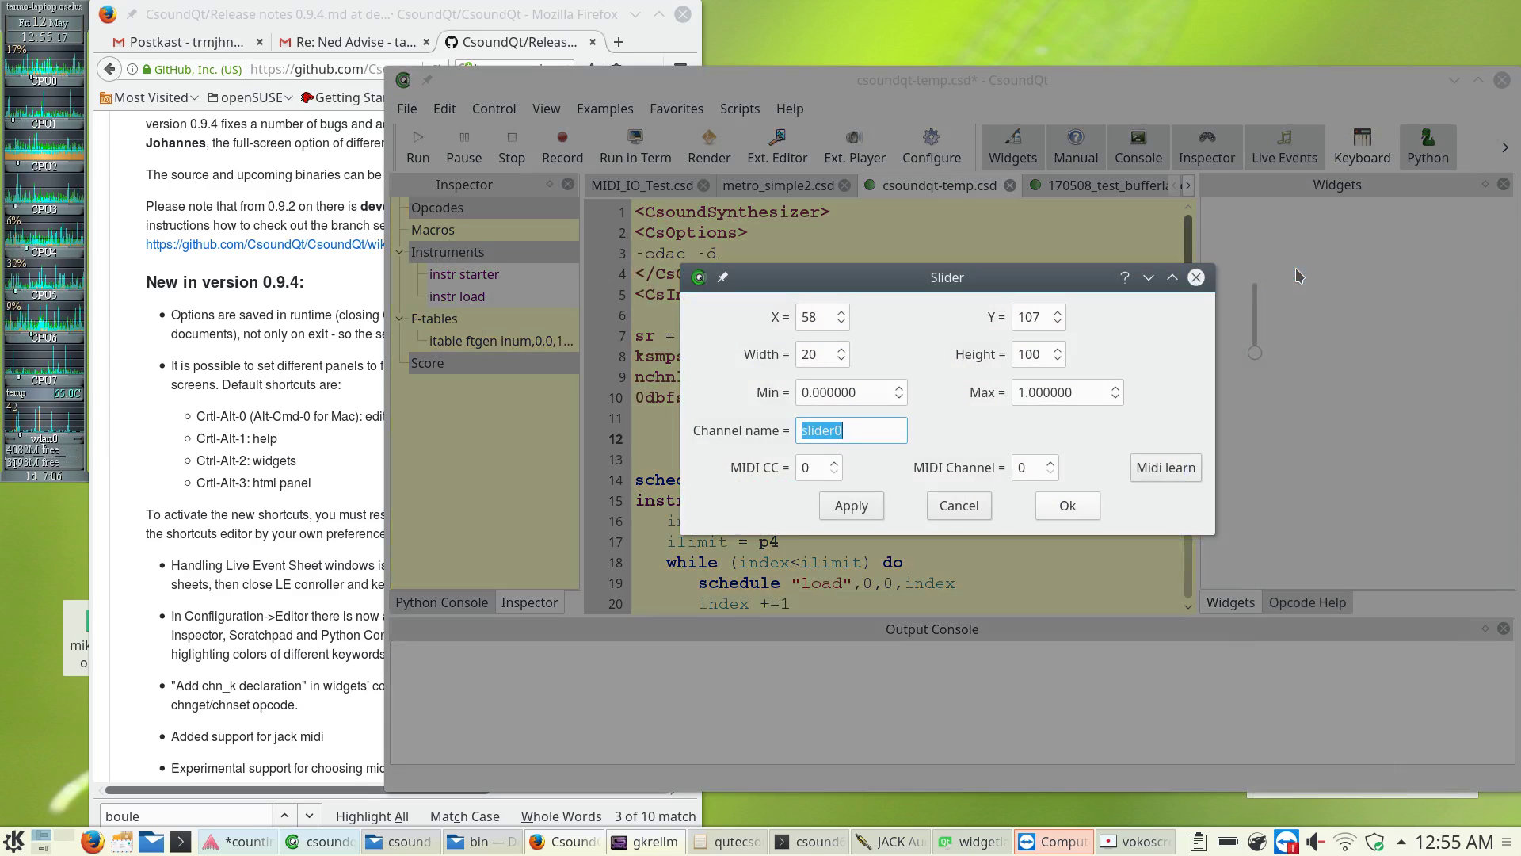
{"action": "left_click", "coordinate": [1065, 504]}
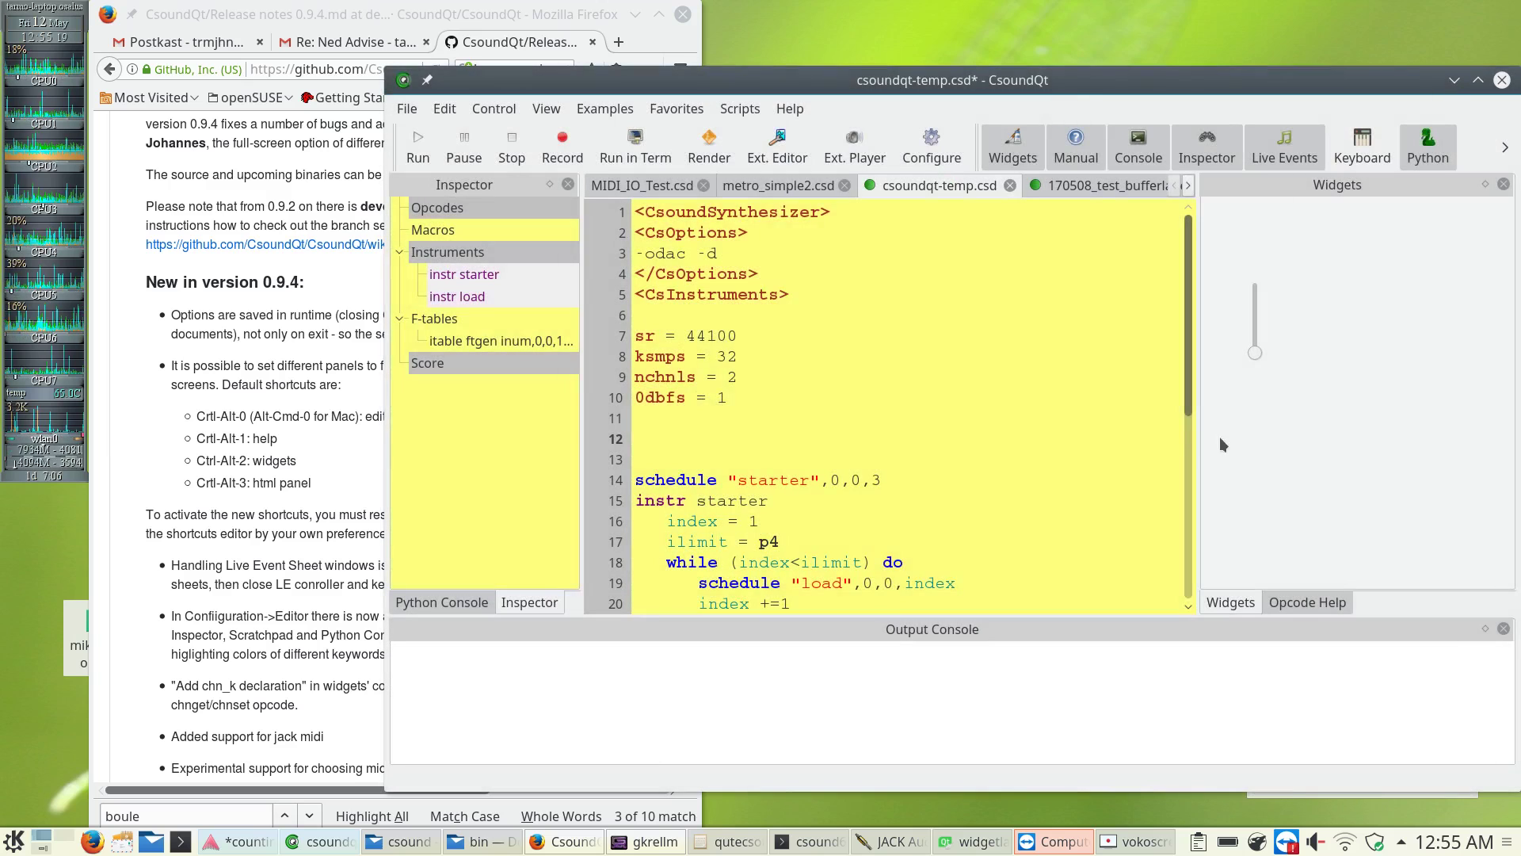
Add the slider's chn_k declaration to the csd code and highlight the end of the inserted line.
{"action": "right_click", "coordinate": [1254, 353]}
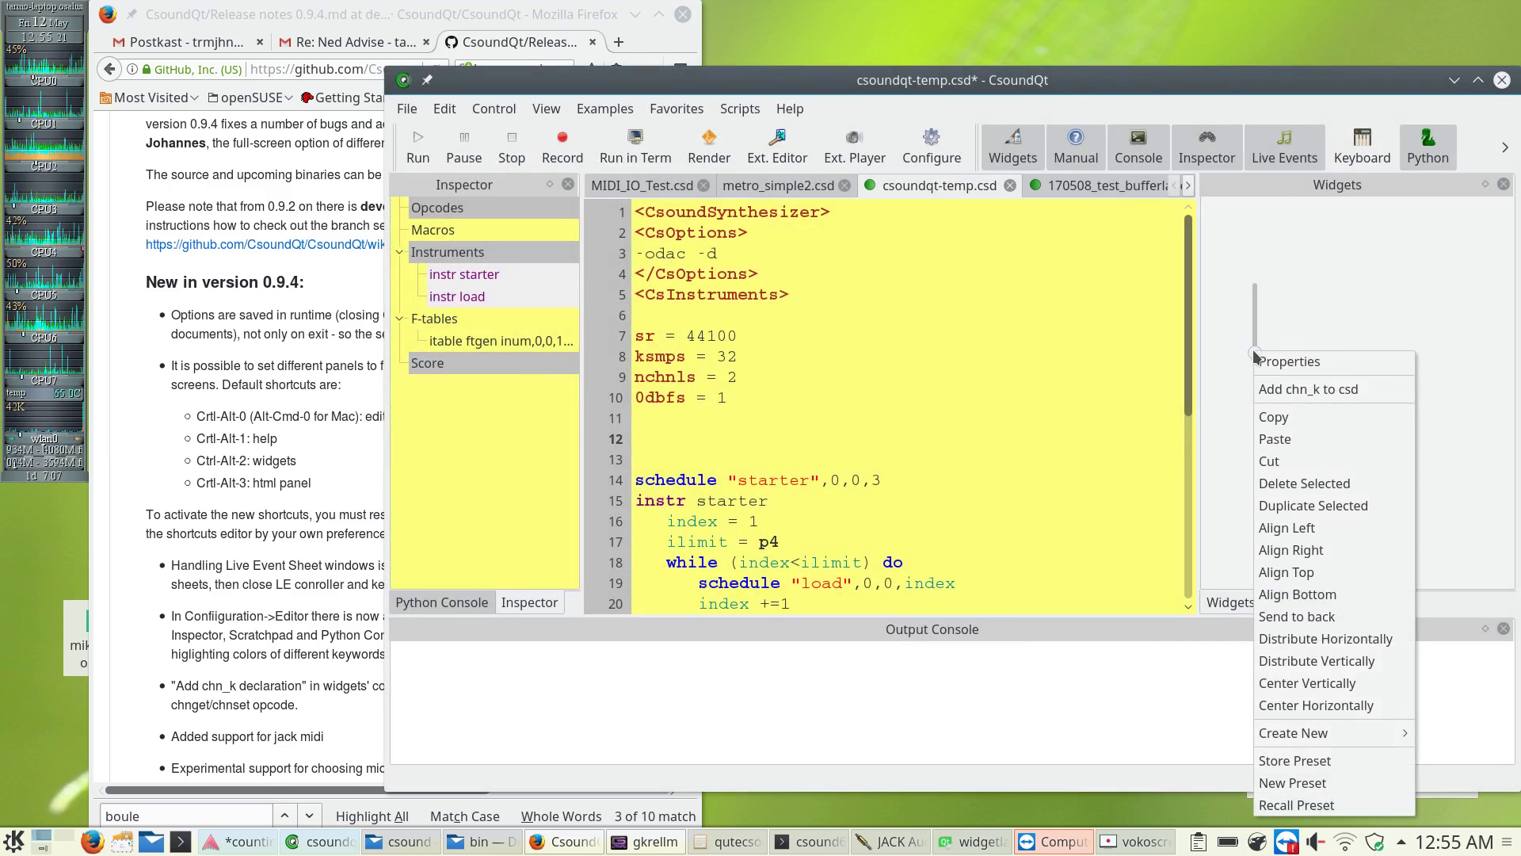
{"action": "left_click", "coordinate": [1297, 394]}
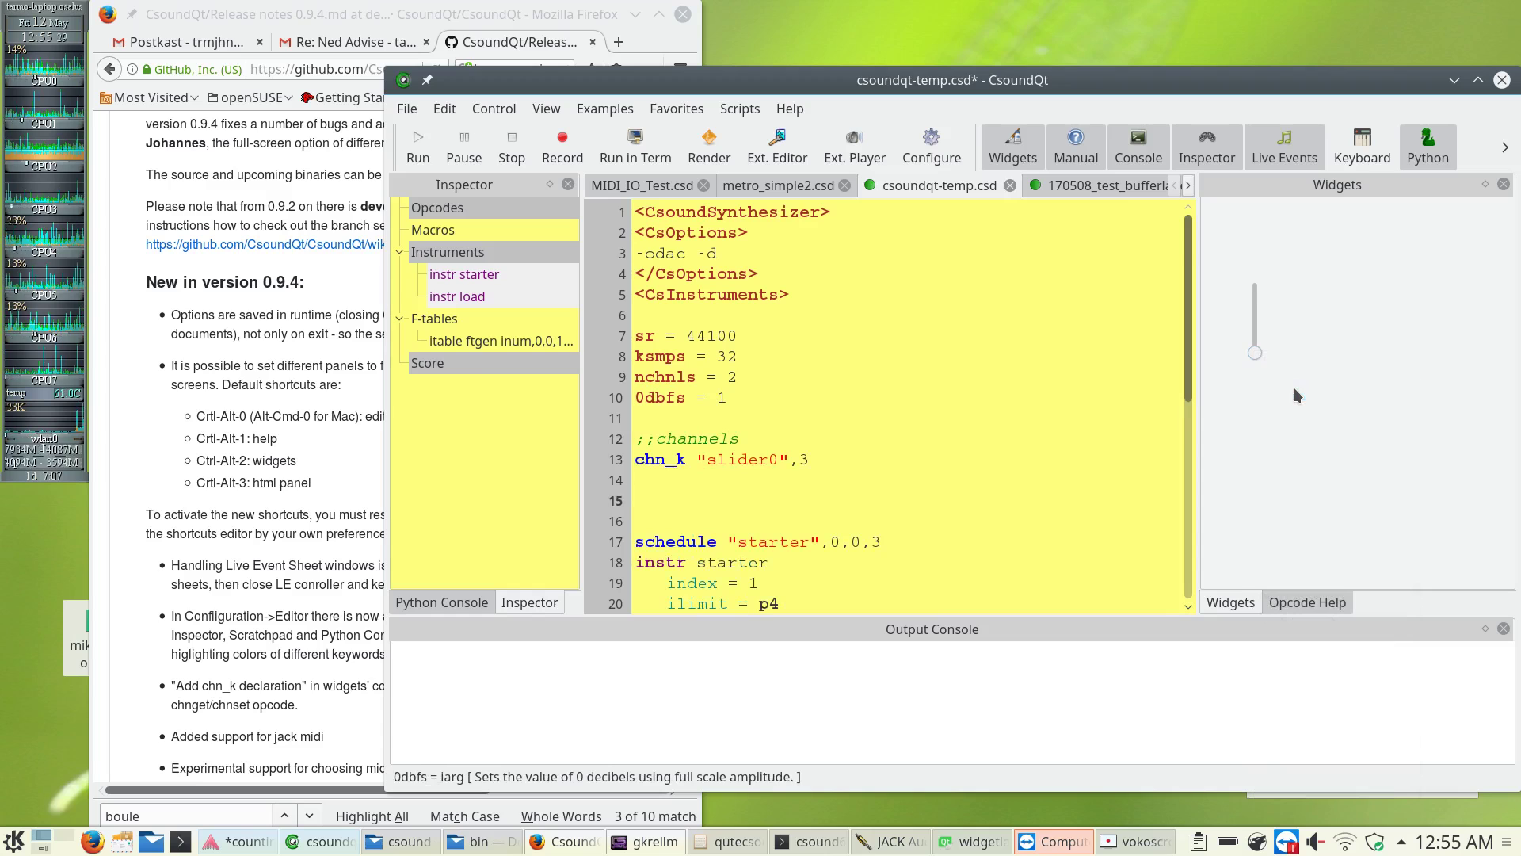
{"action": "left_click", "coordinate": [831, 466]}
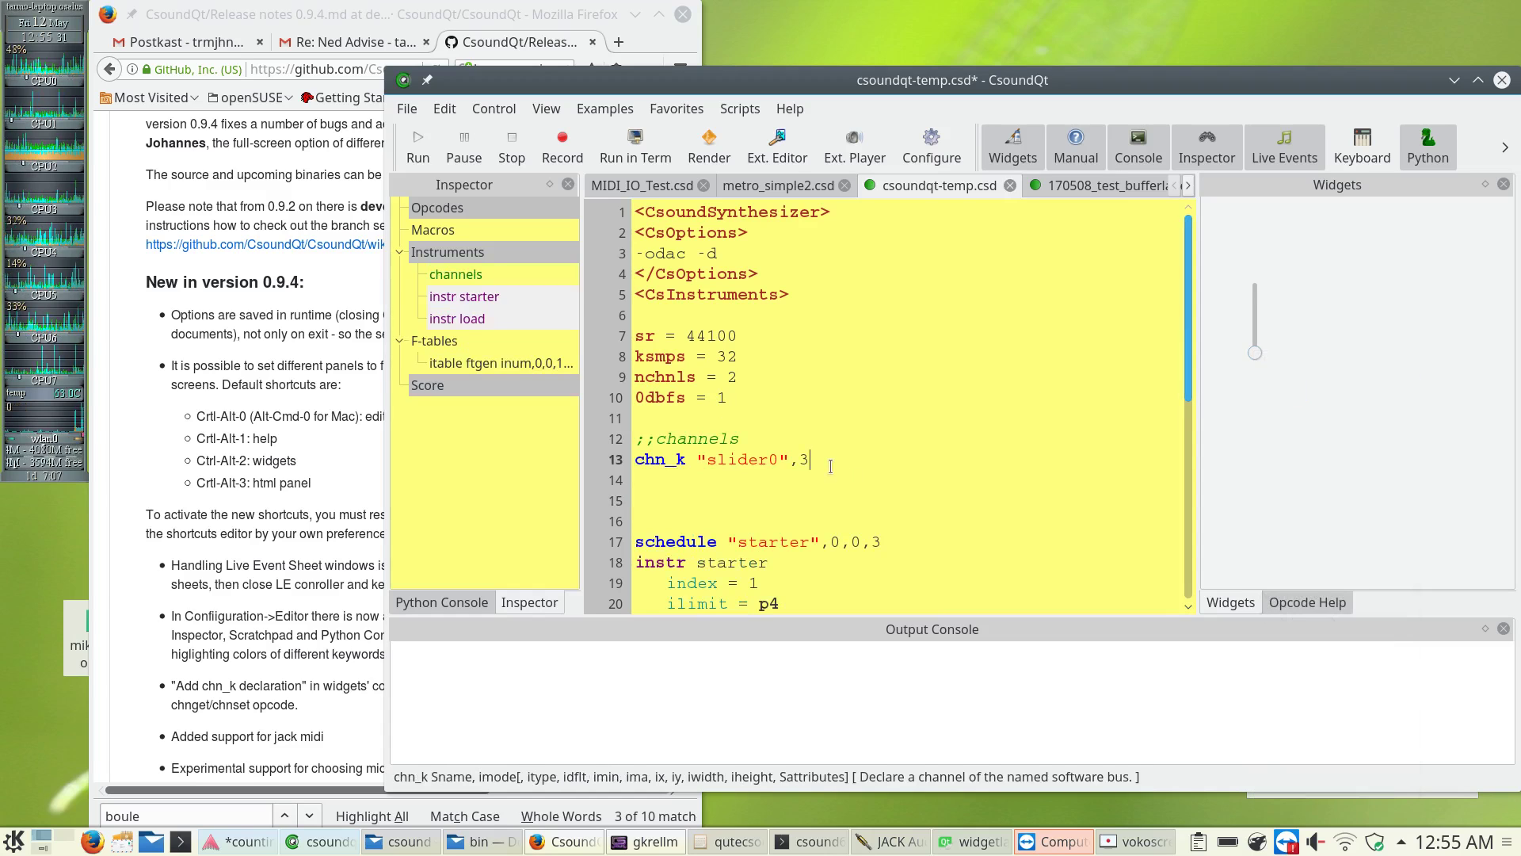
{"action": "left_click_drag", "start_coordinate": [831, 466], "coordinate": [759, 465]}
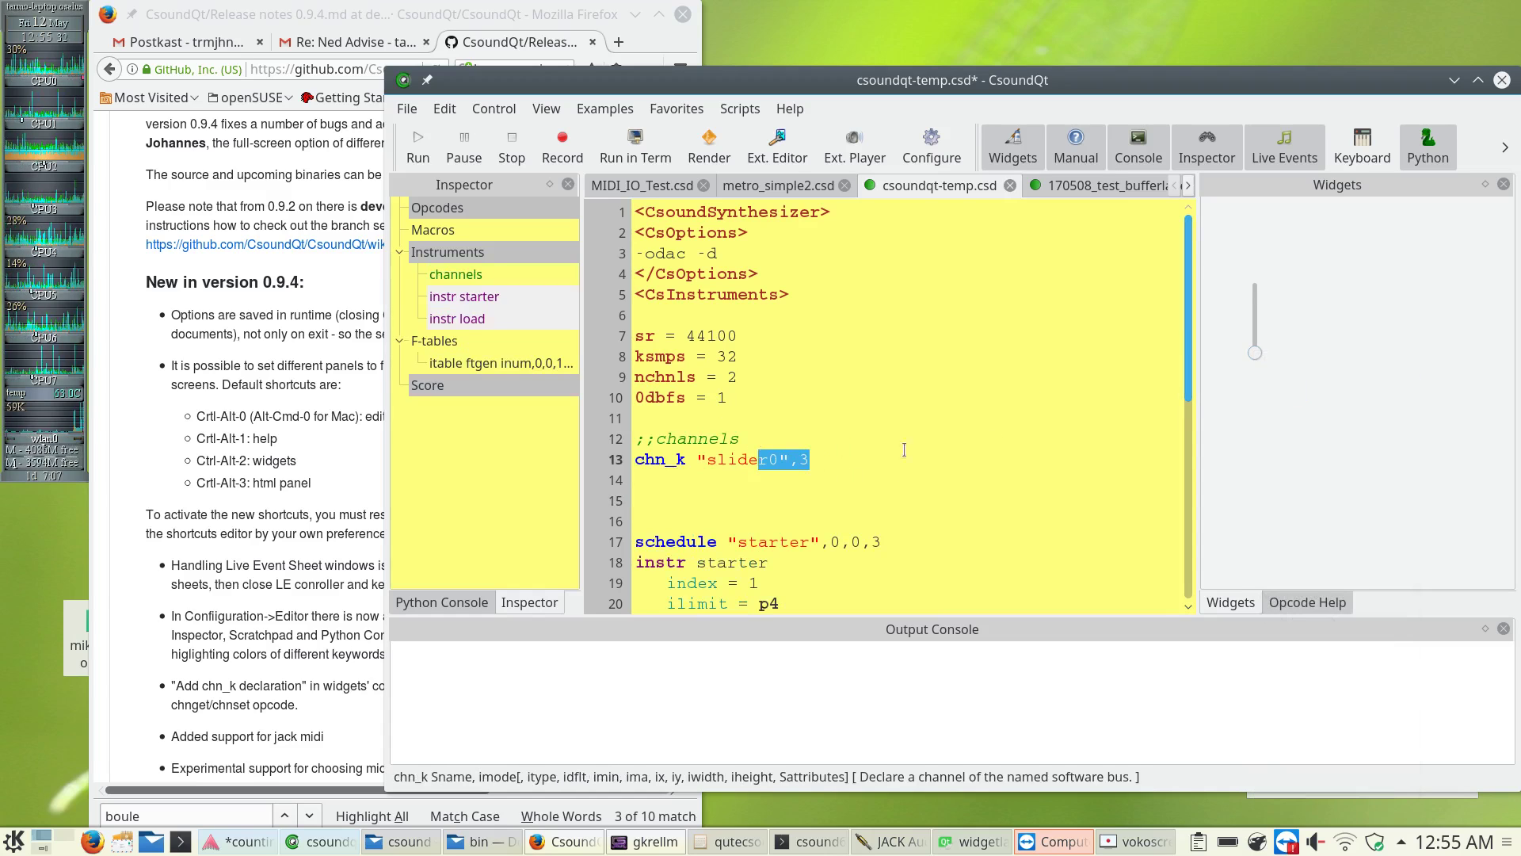
Create a display widget beside the slider with default properties, add its chn_k declaration to the csd and select the channels block.
{"action": "right_click", "coordinate": [1365, 283]}
{"action": "left_click", "coordinate": [1424, 337]}
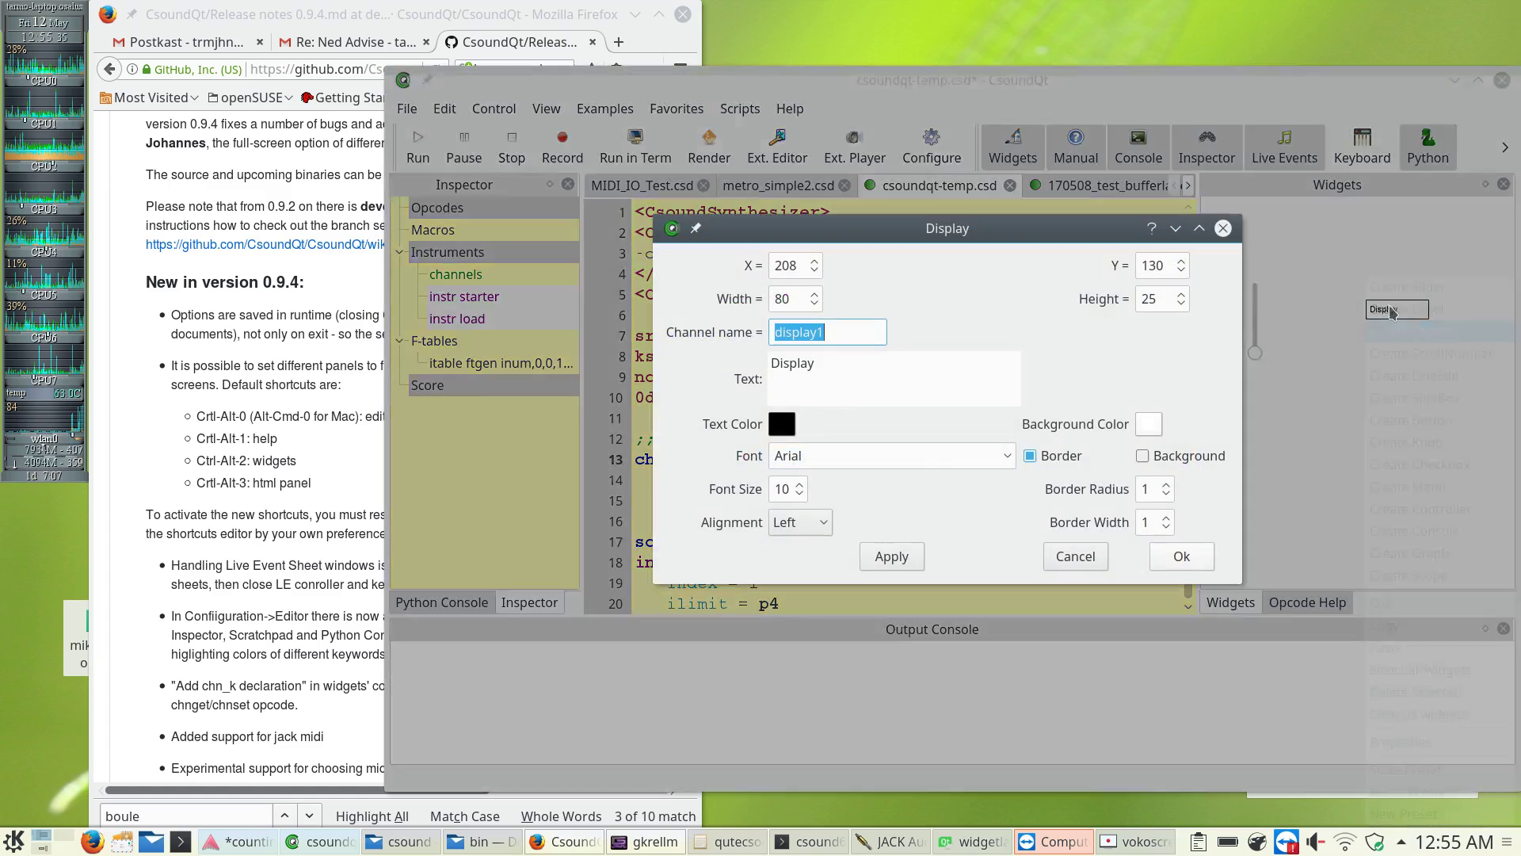
{"action": "left_click", "coordinate": [1182, 556]}
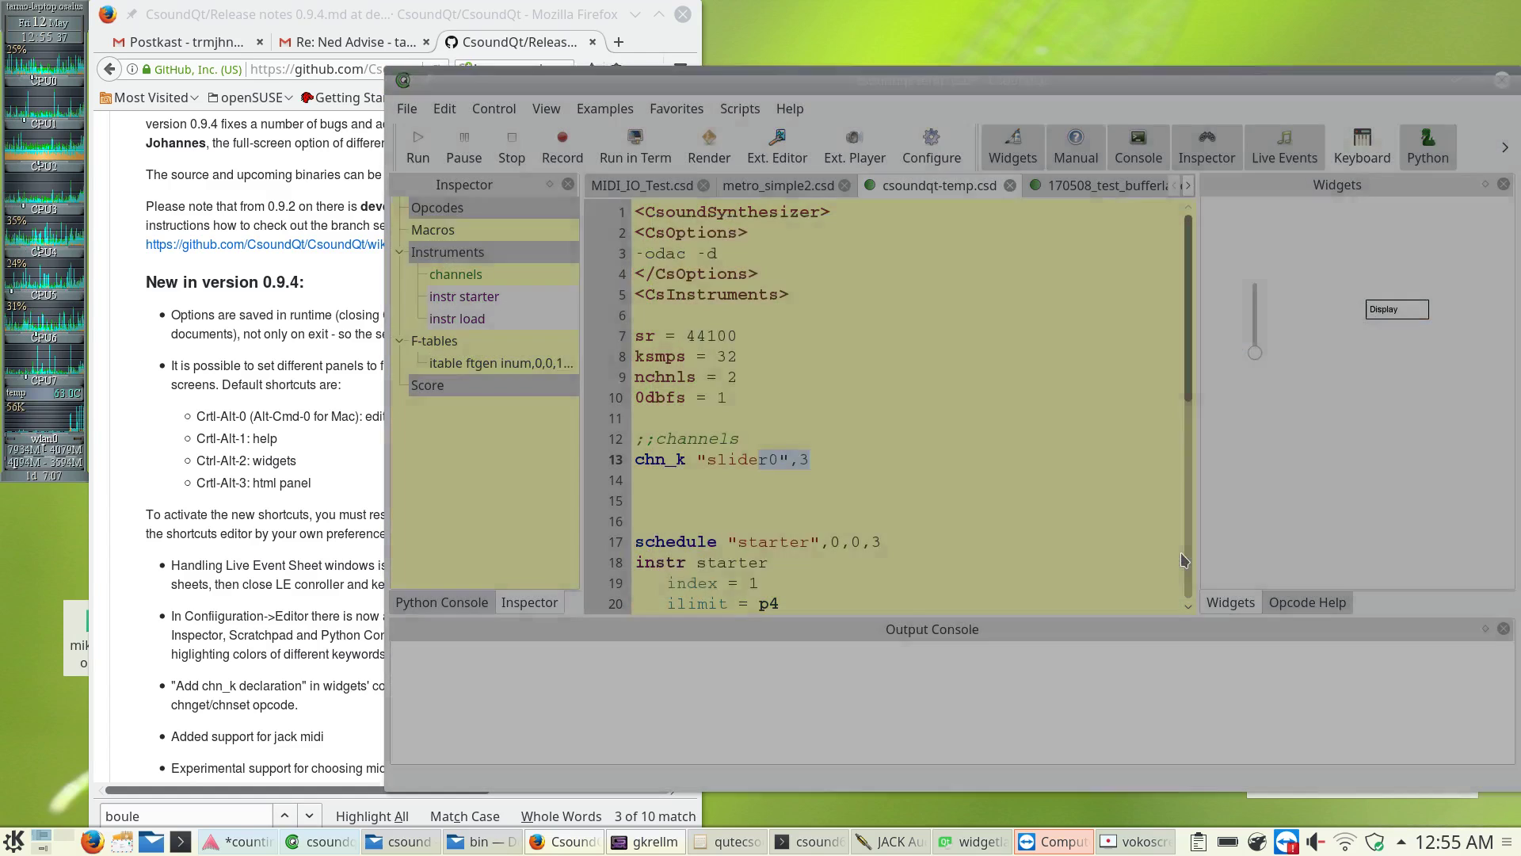
{"action": "right_click", "coordinate": [1396, 311]}
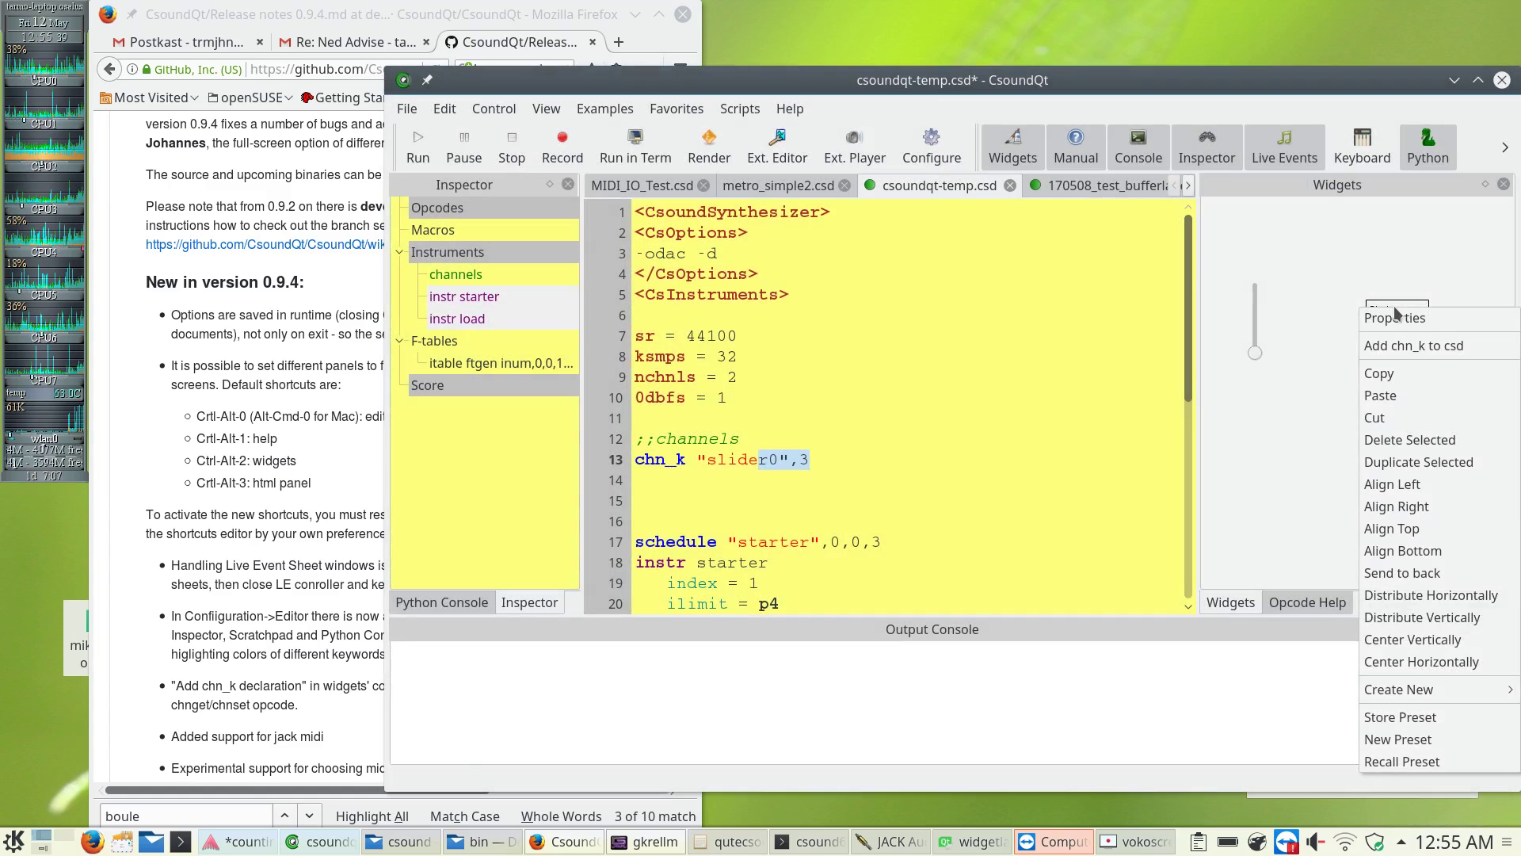
{"action": "left_click", "coordinate": [1414, 346]}
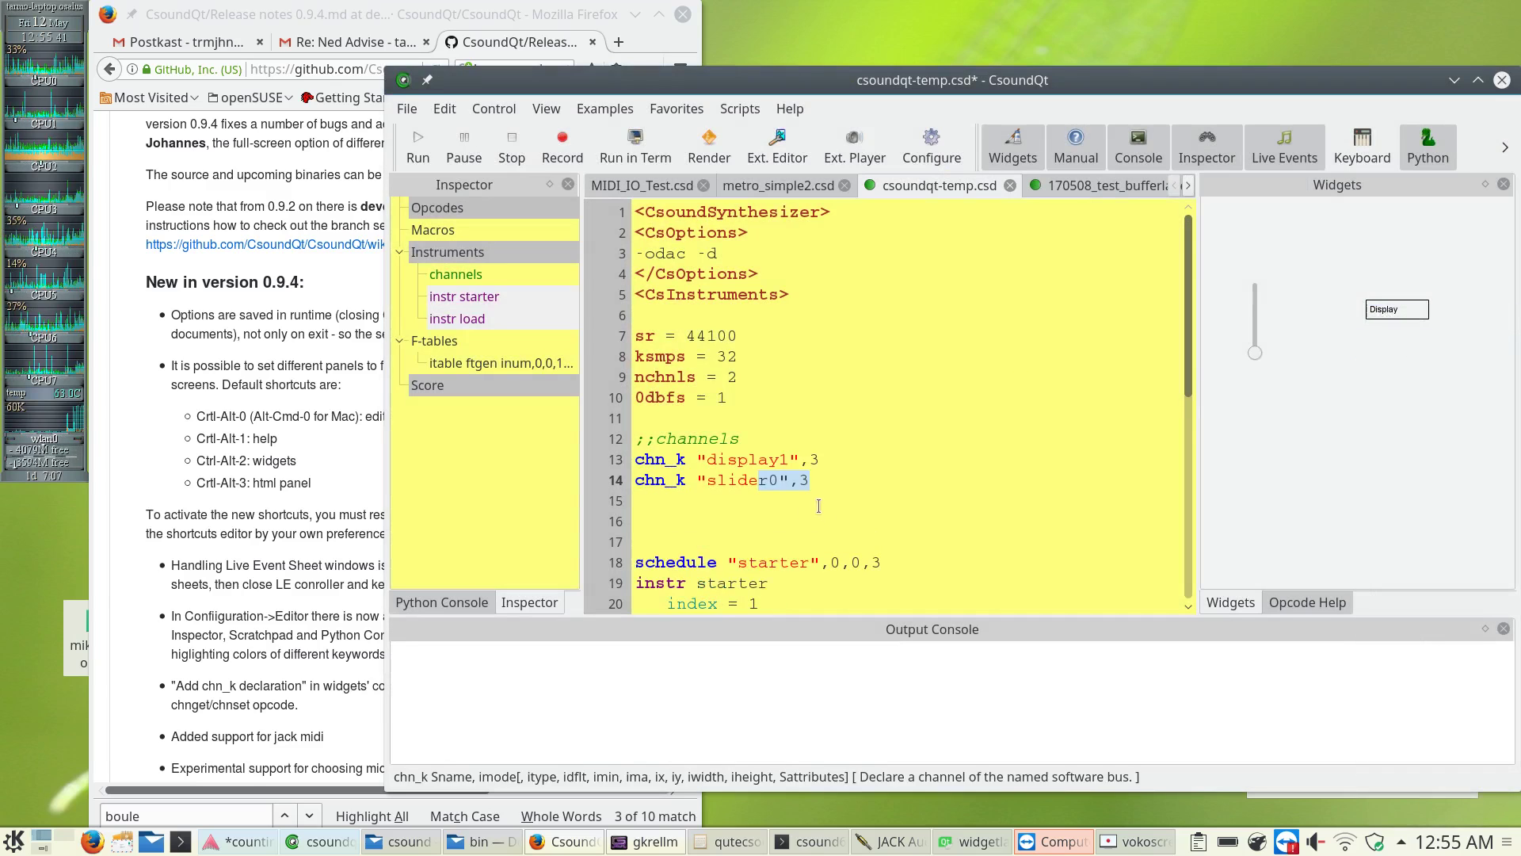
{"action": "left_click", "coordinate": [820, 463]}
{"action": "left_click_drag", "start_coordinate": [813, 483], "coordinate": [633, 446]}
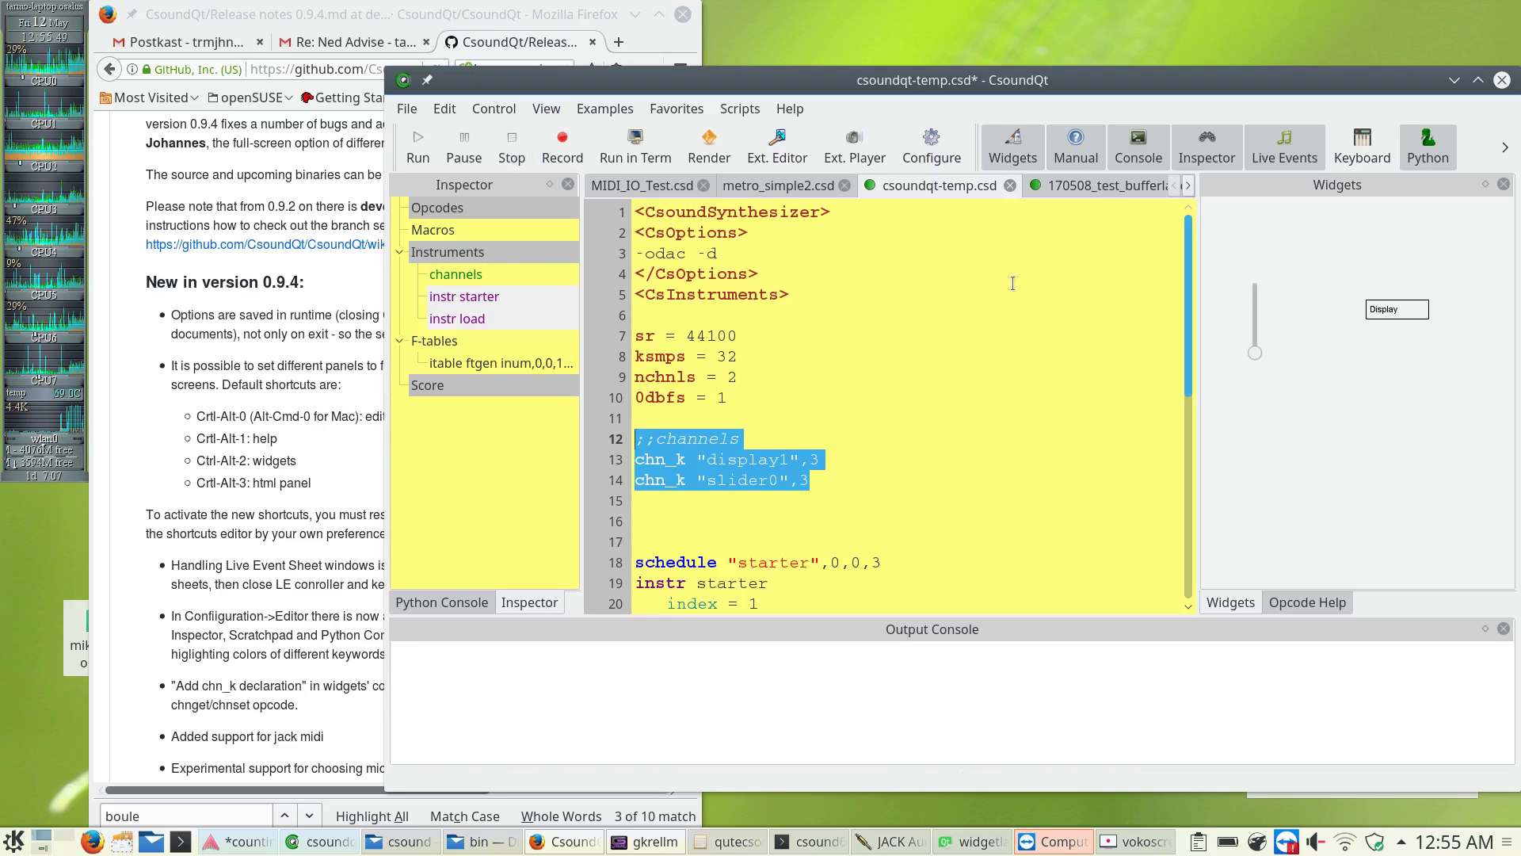
In the Run configuration, enable Csound MIDI modules, view the available modules and disable the option again.
{"action": "left_click", "coordinate": [939, 155]}
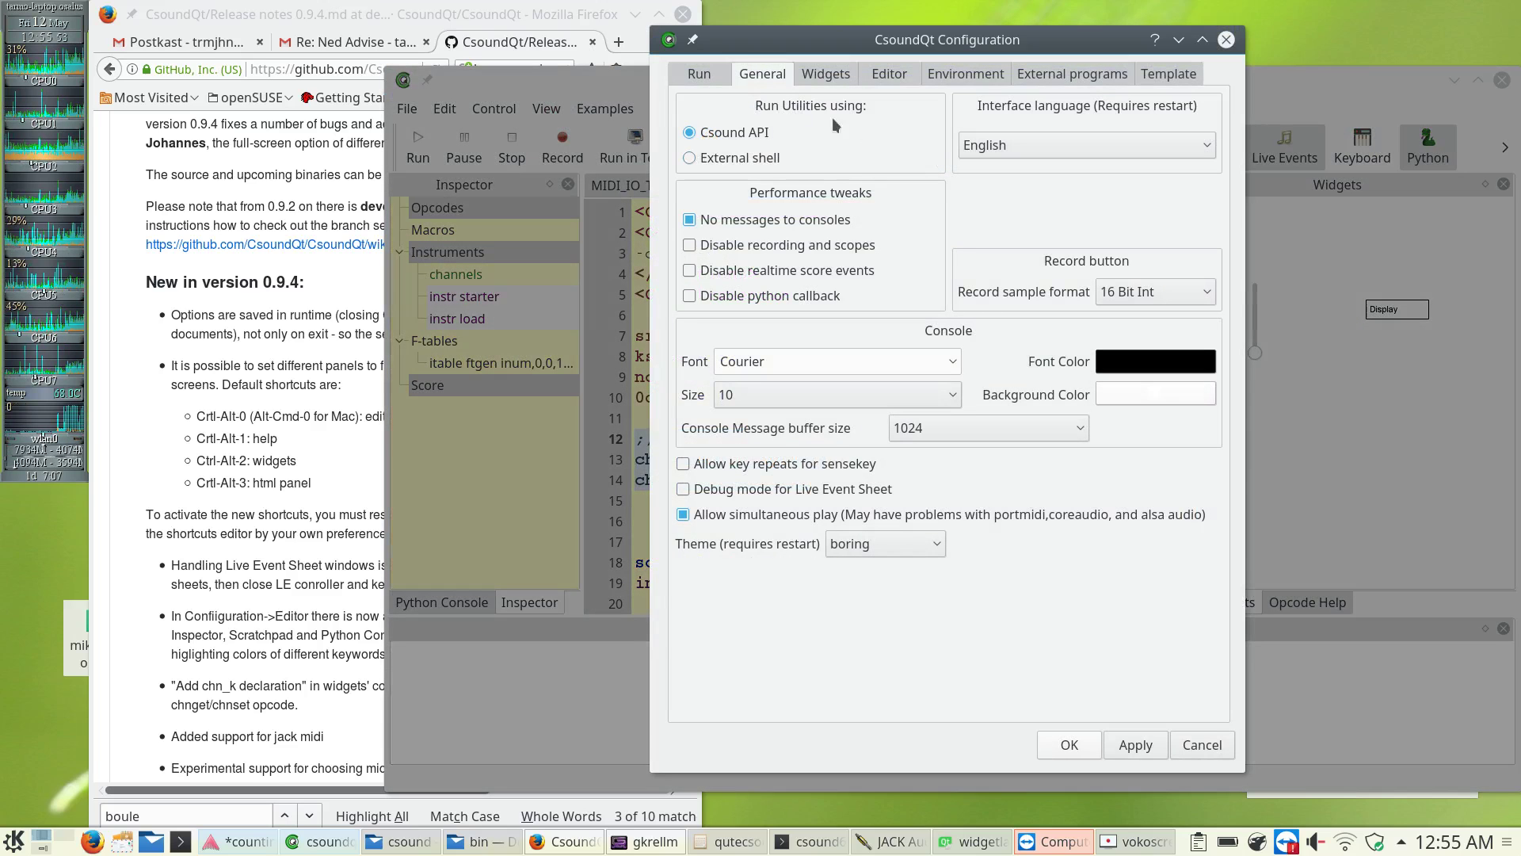
{"action": "left_click", "coordinate": [700, 74]}
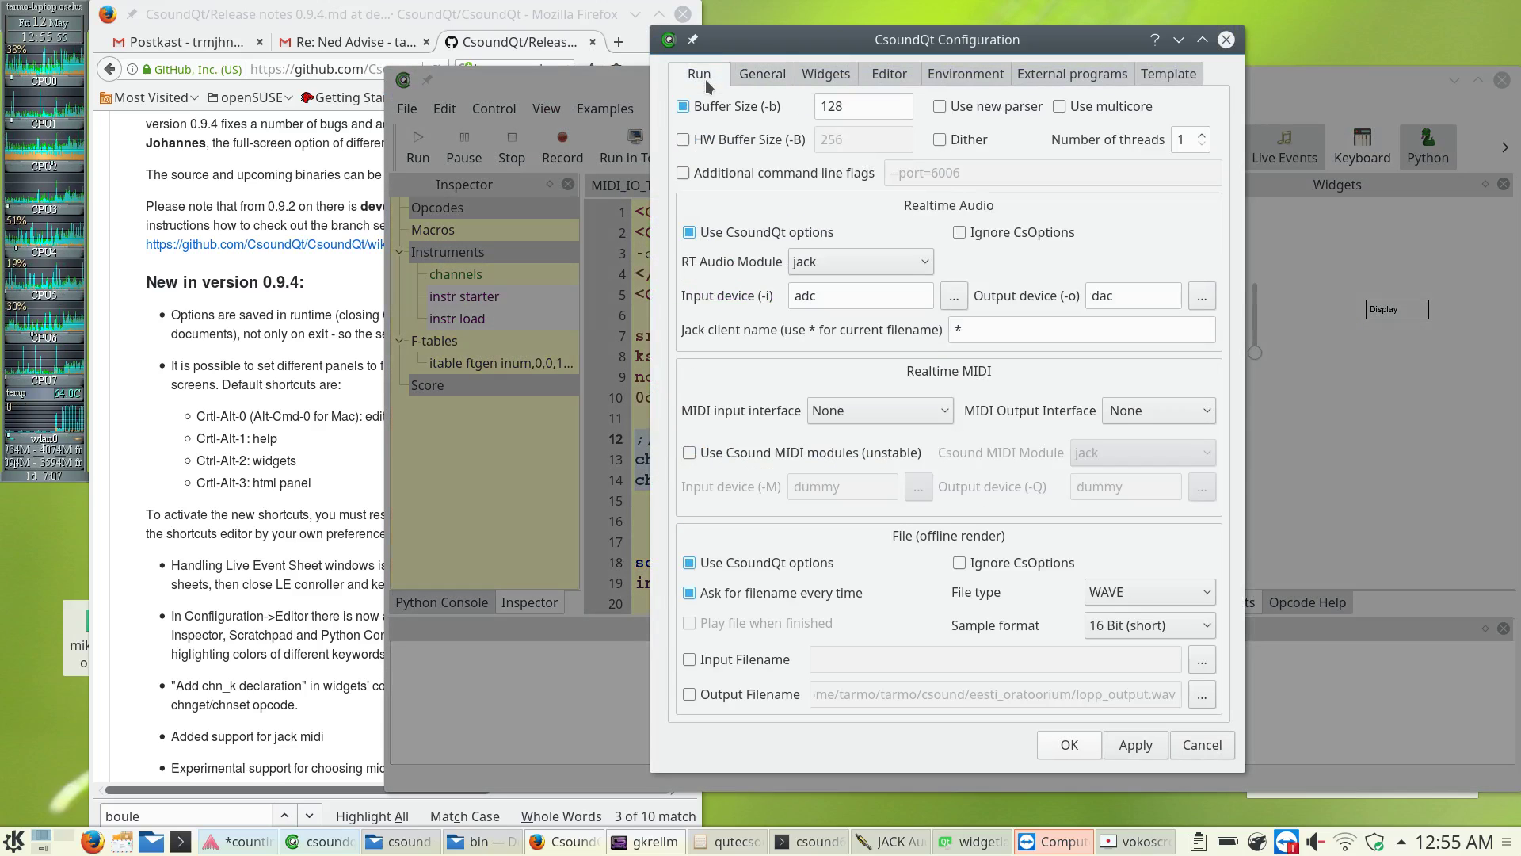
{"action": "left_click", "coordinate": [691, 453]}
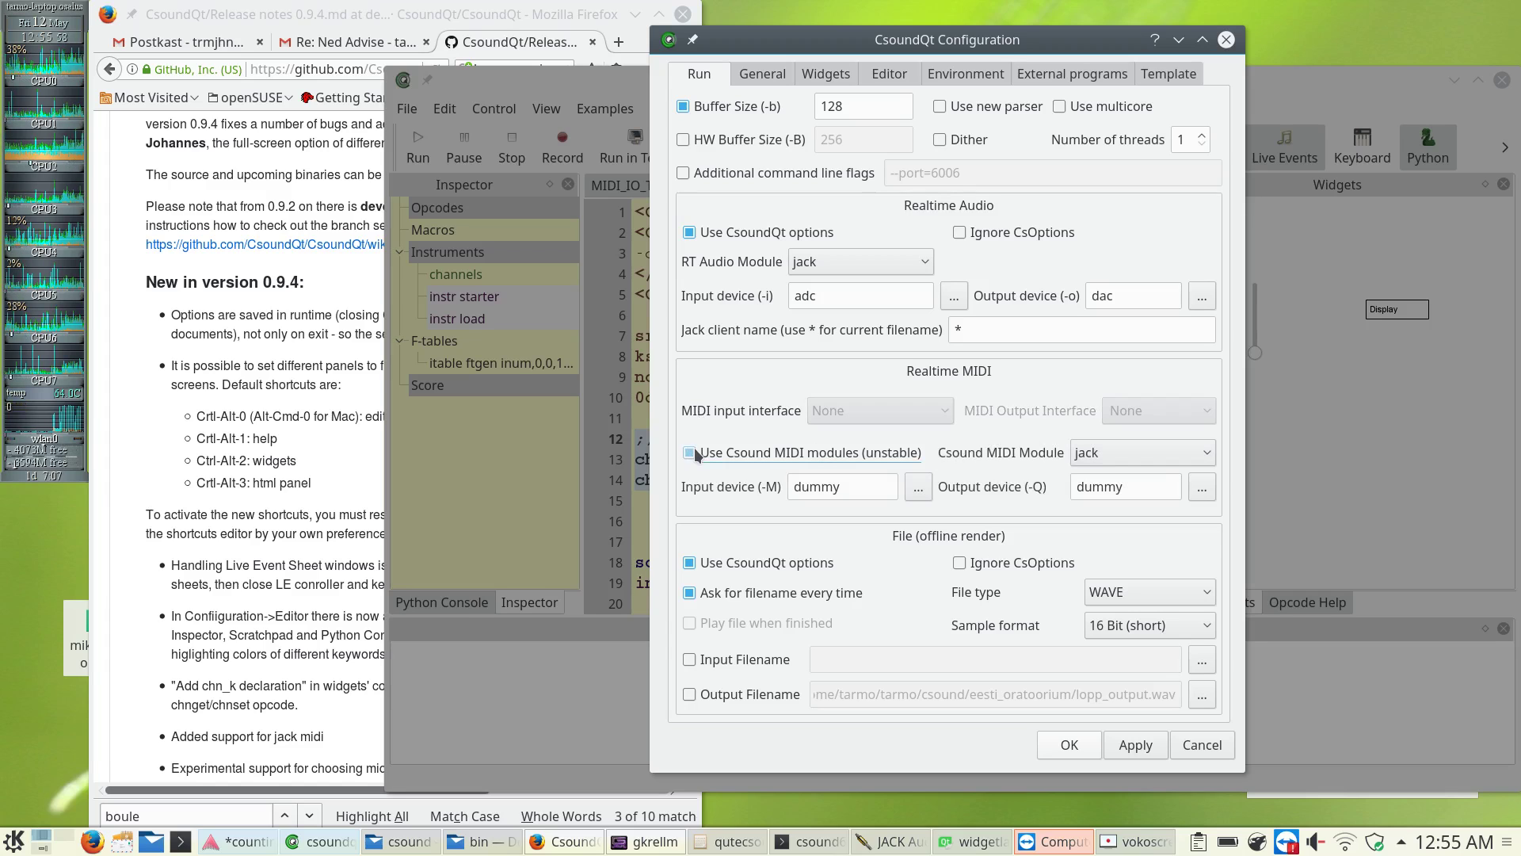
{"action": "left_click", "coordinate": [1203, 460]}
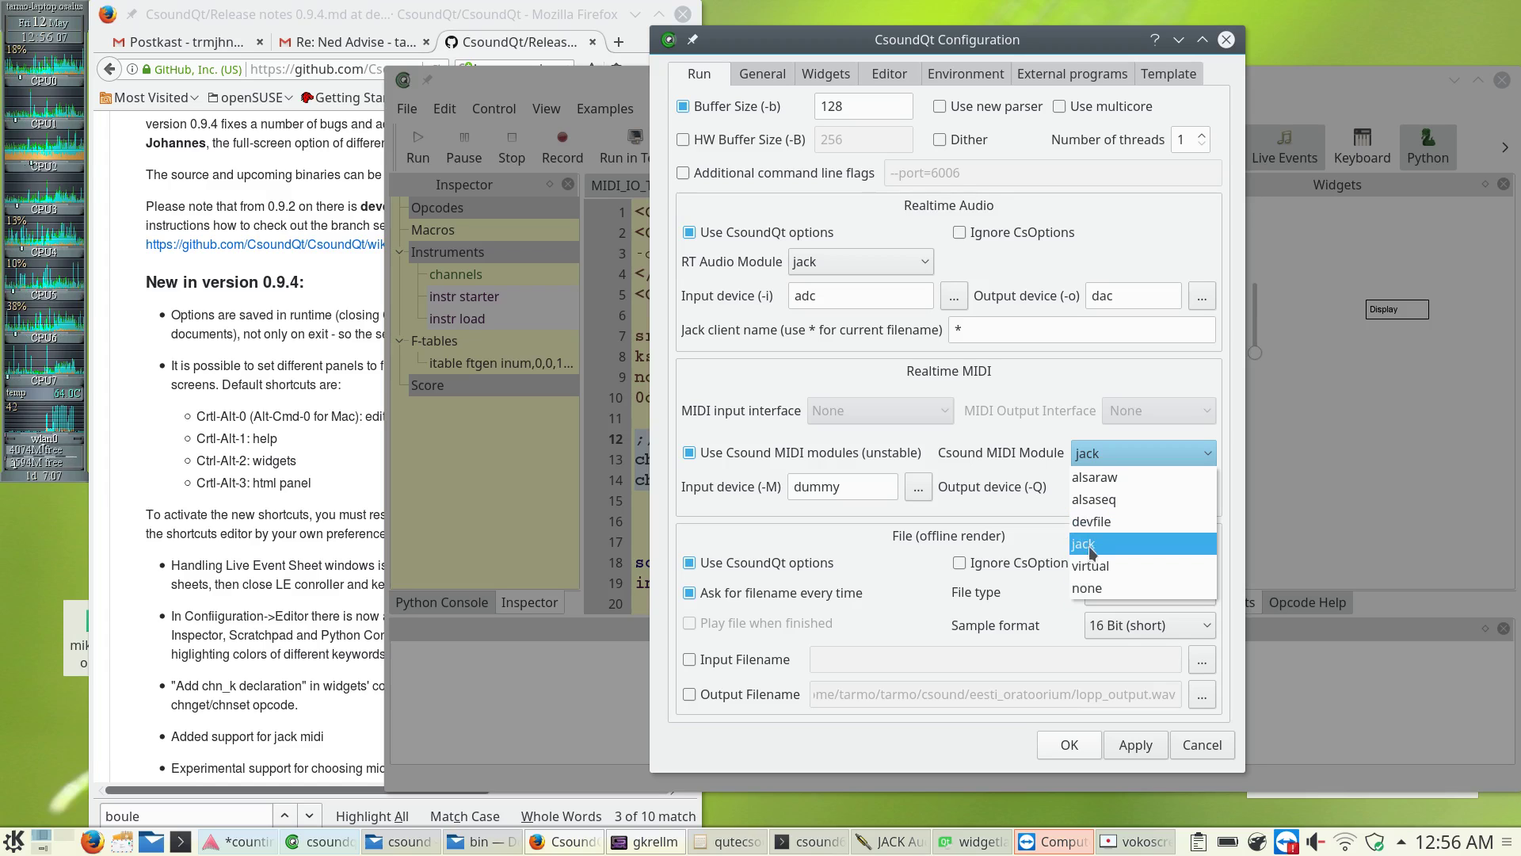
{"action": "left_click", "coordinate": [1045, 427]}
{"action": "left_click", "coordinate": [689, 453]}
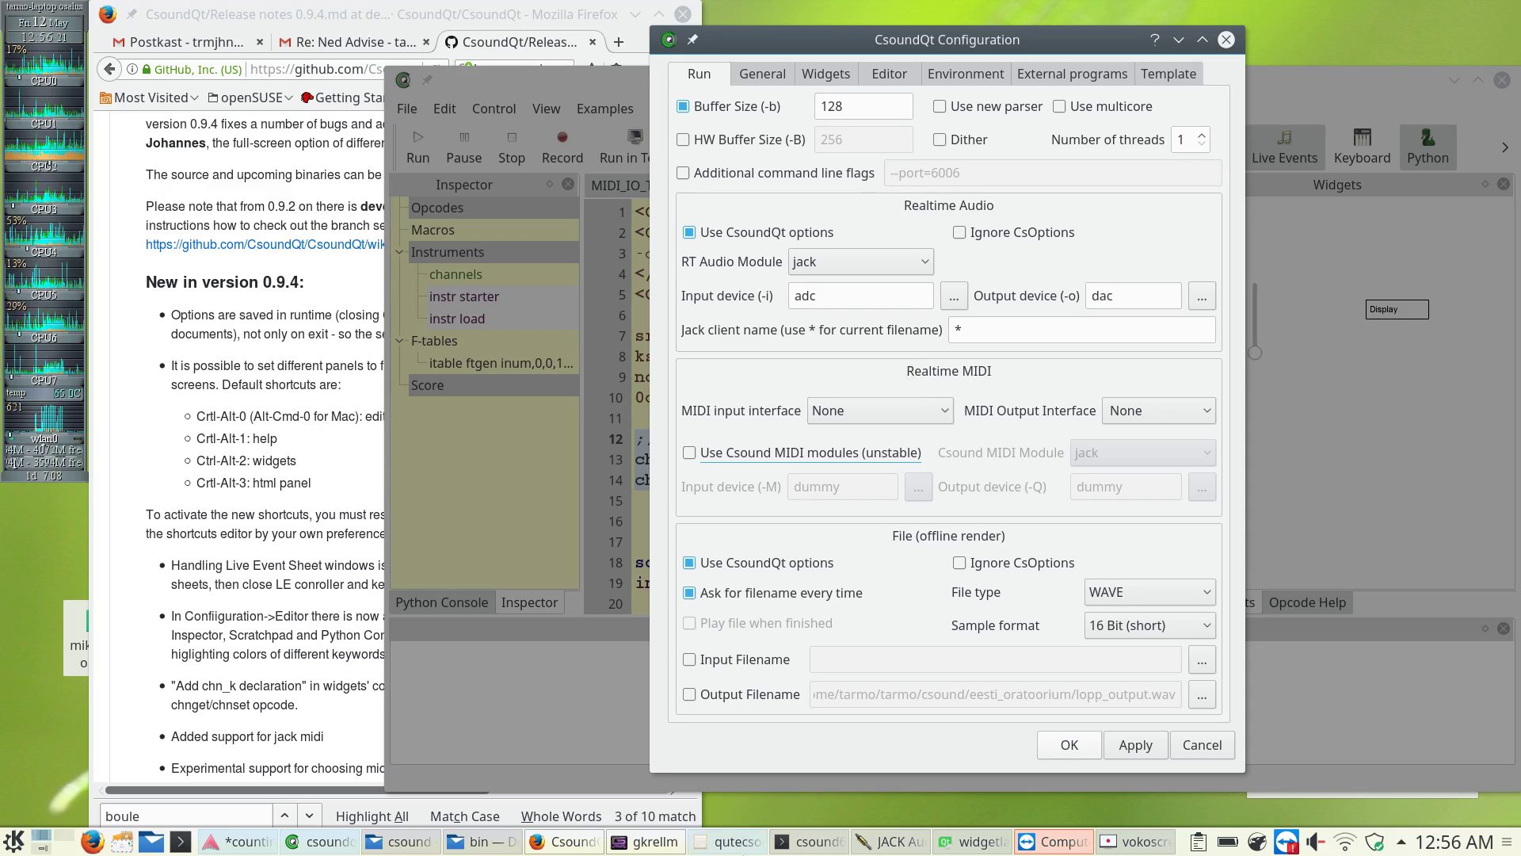
Switch to Dolphin and open qutecsound.conf from the .config/csound folder in Kate.
{"action": "mouse_move", "coordinate": [740, 848]}
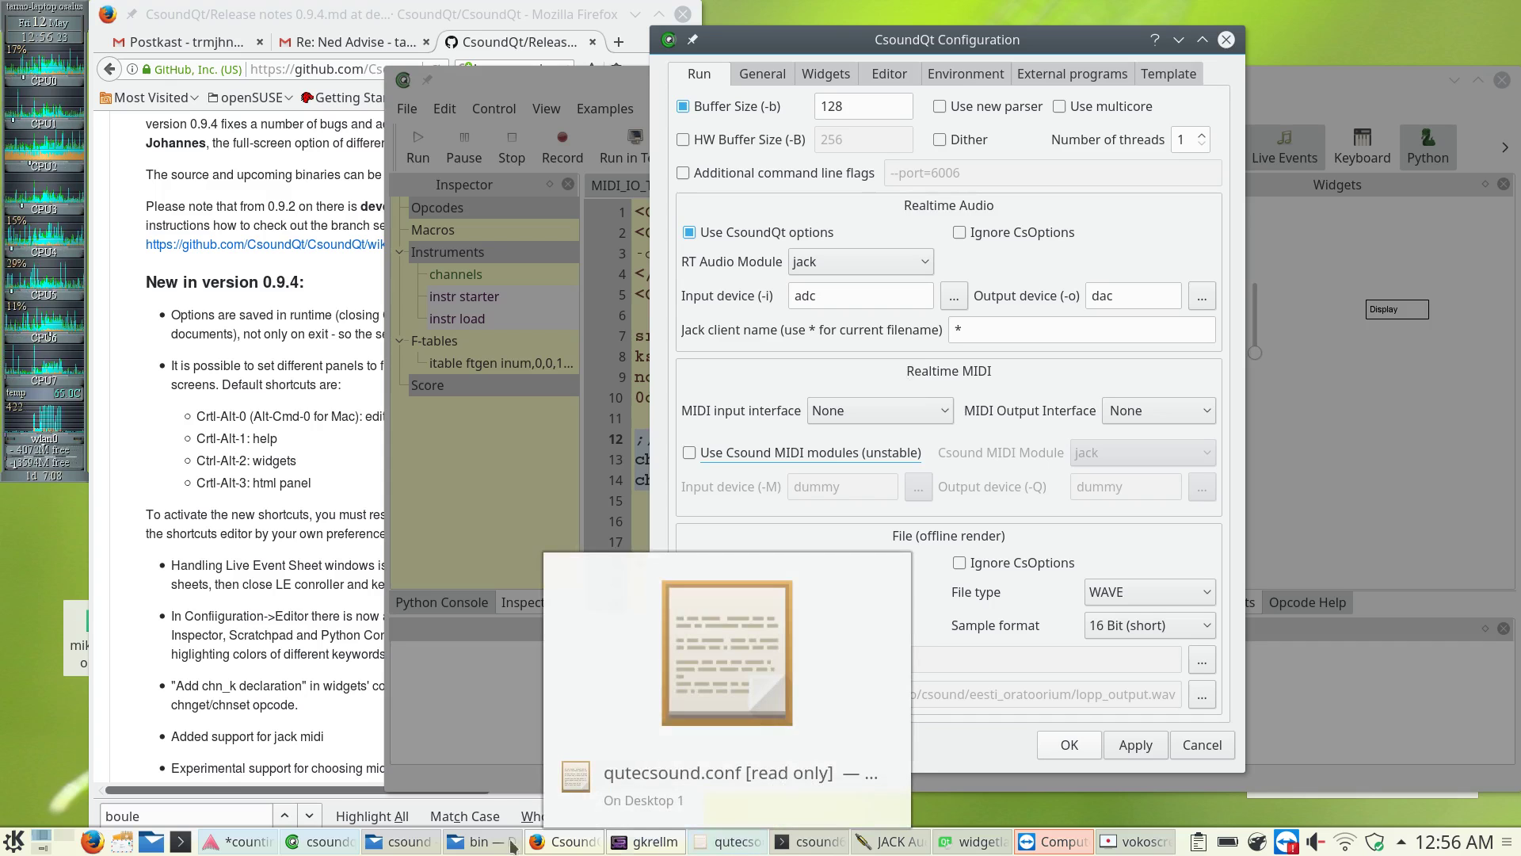
{"action": "left_click", "coordinate": [402, 846]}
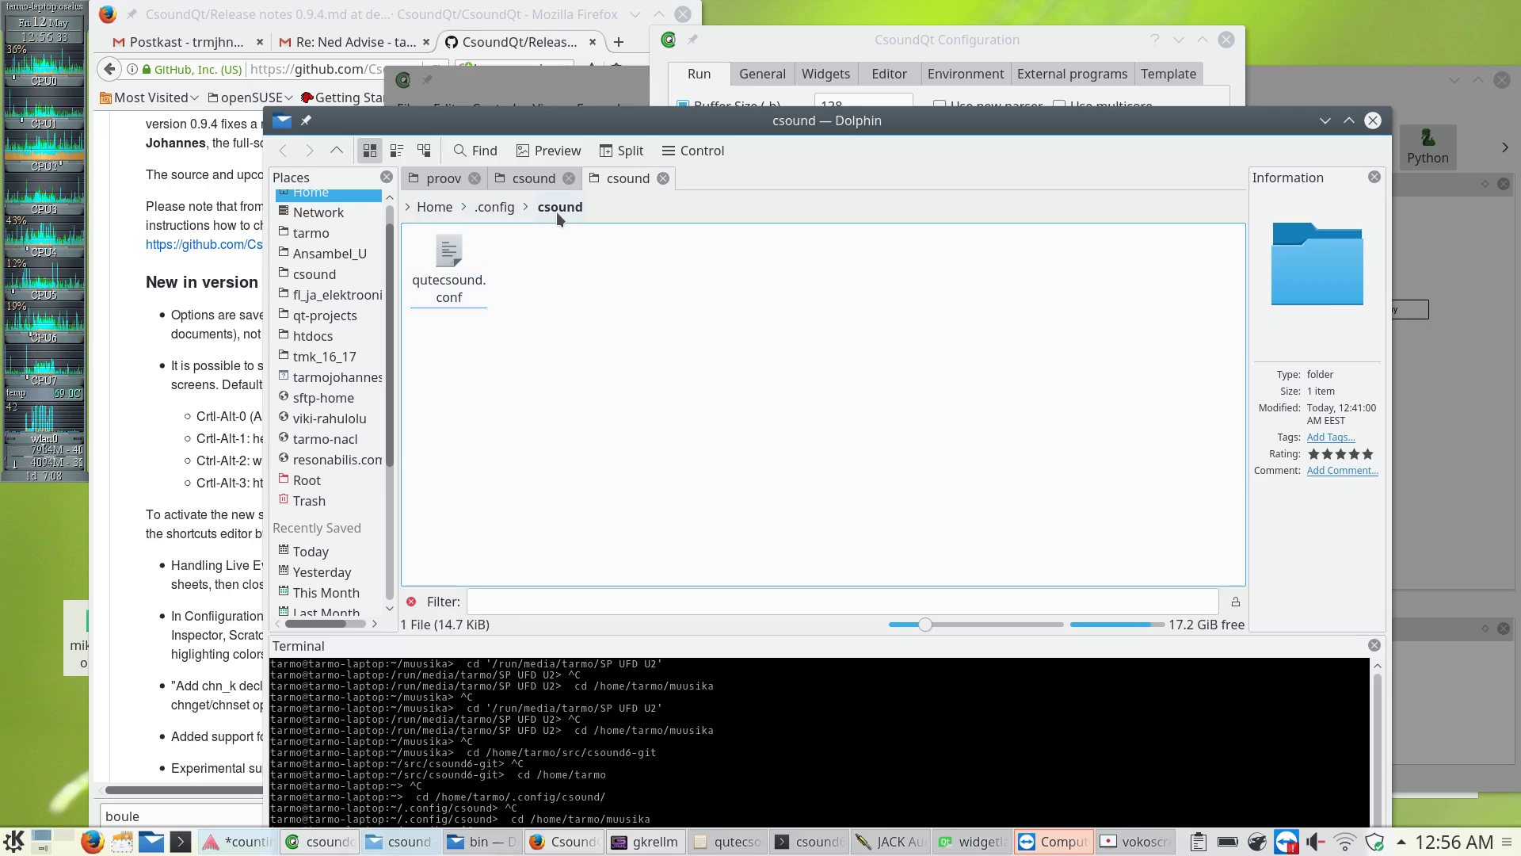
{"action": "left_click", "coordinate": [448, 258]}
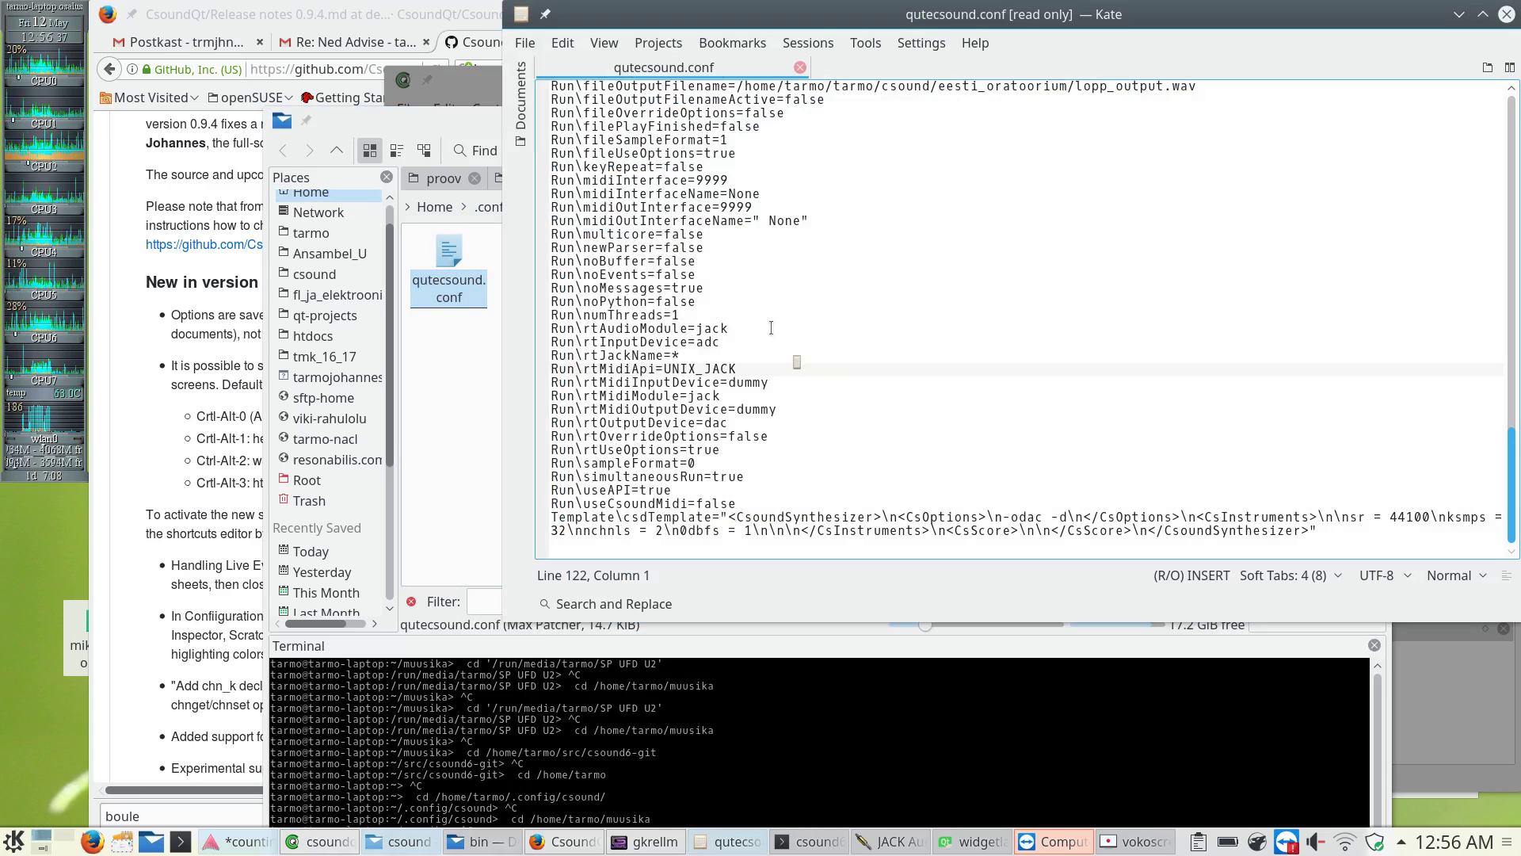
Highlight the Run\rtMidiApi=UNIX_JACK line and its value, minimise Kate and return to the CsoundQt configuration.
{"action": "left_click_drag", "start_coordinate": [738, 369], "coordinate": [553, 369]}
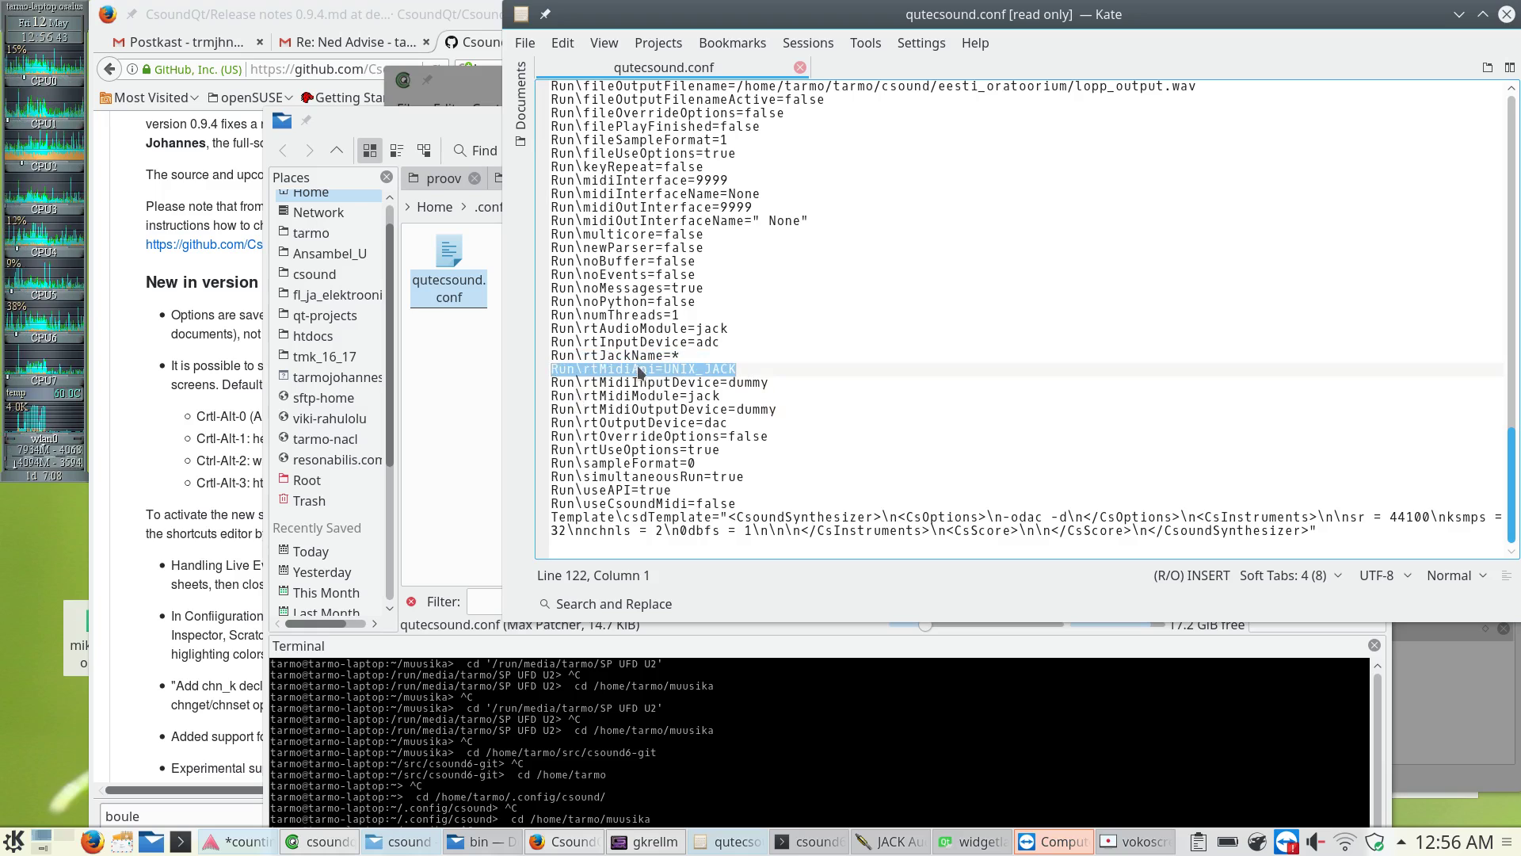
{"action": "left_click", "coordinate": [742, 368]}
{"action": "left_click_drag", "start_coordinate": [742, 368], "coordinate": [666, 368]}
{"action": "left_click", "coordinate": [1220, 208]}
{"action": "left_click", "coordinate": [1458, 15]}
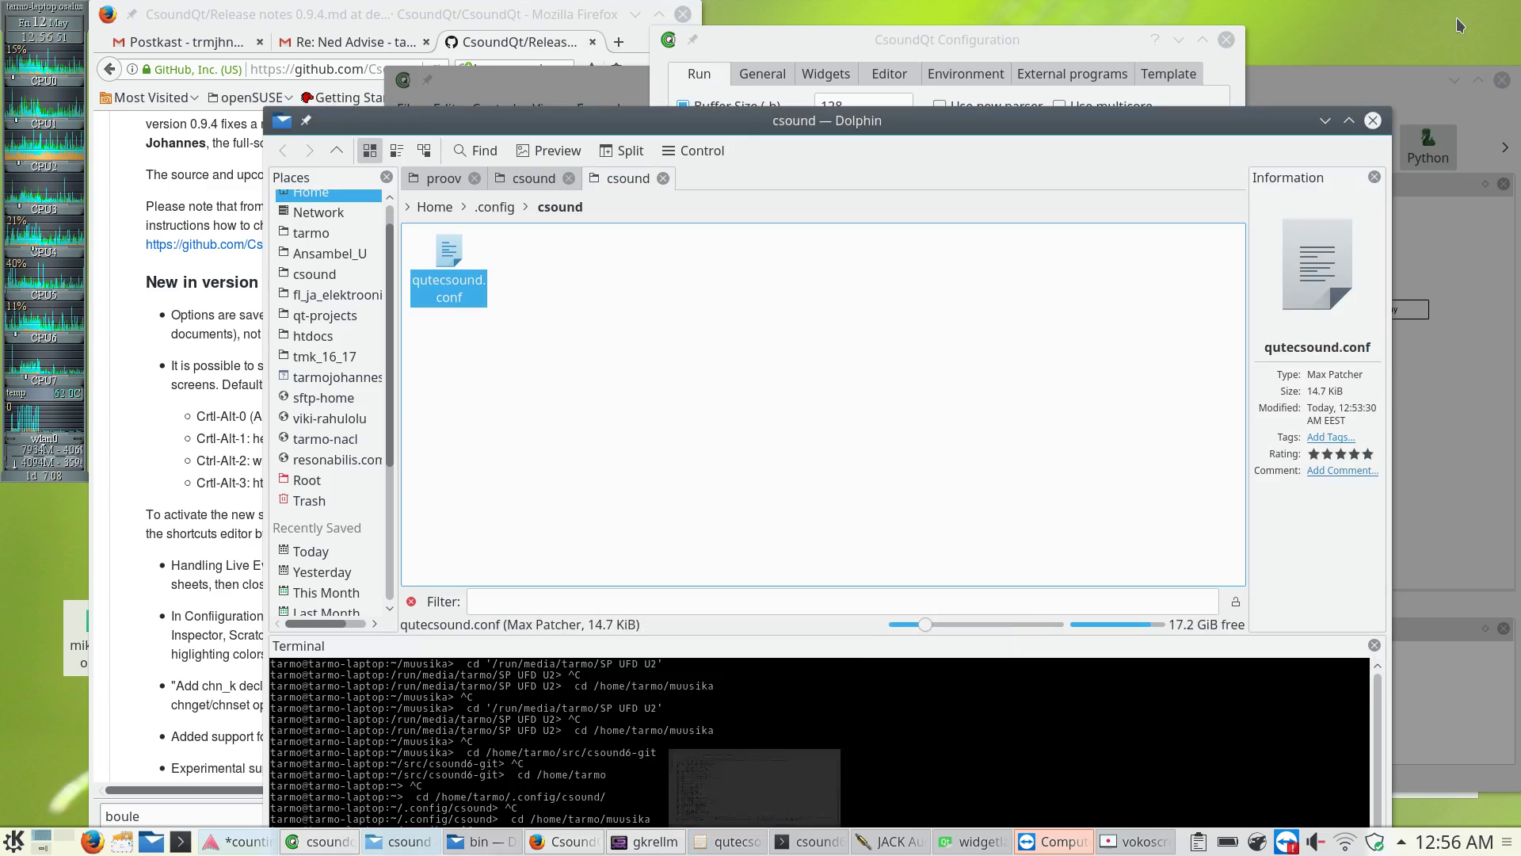
{"action": "left_click", "coordinate": [1462, 317]}
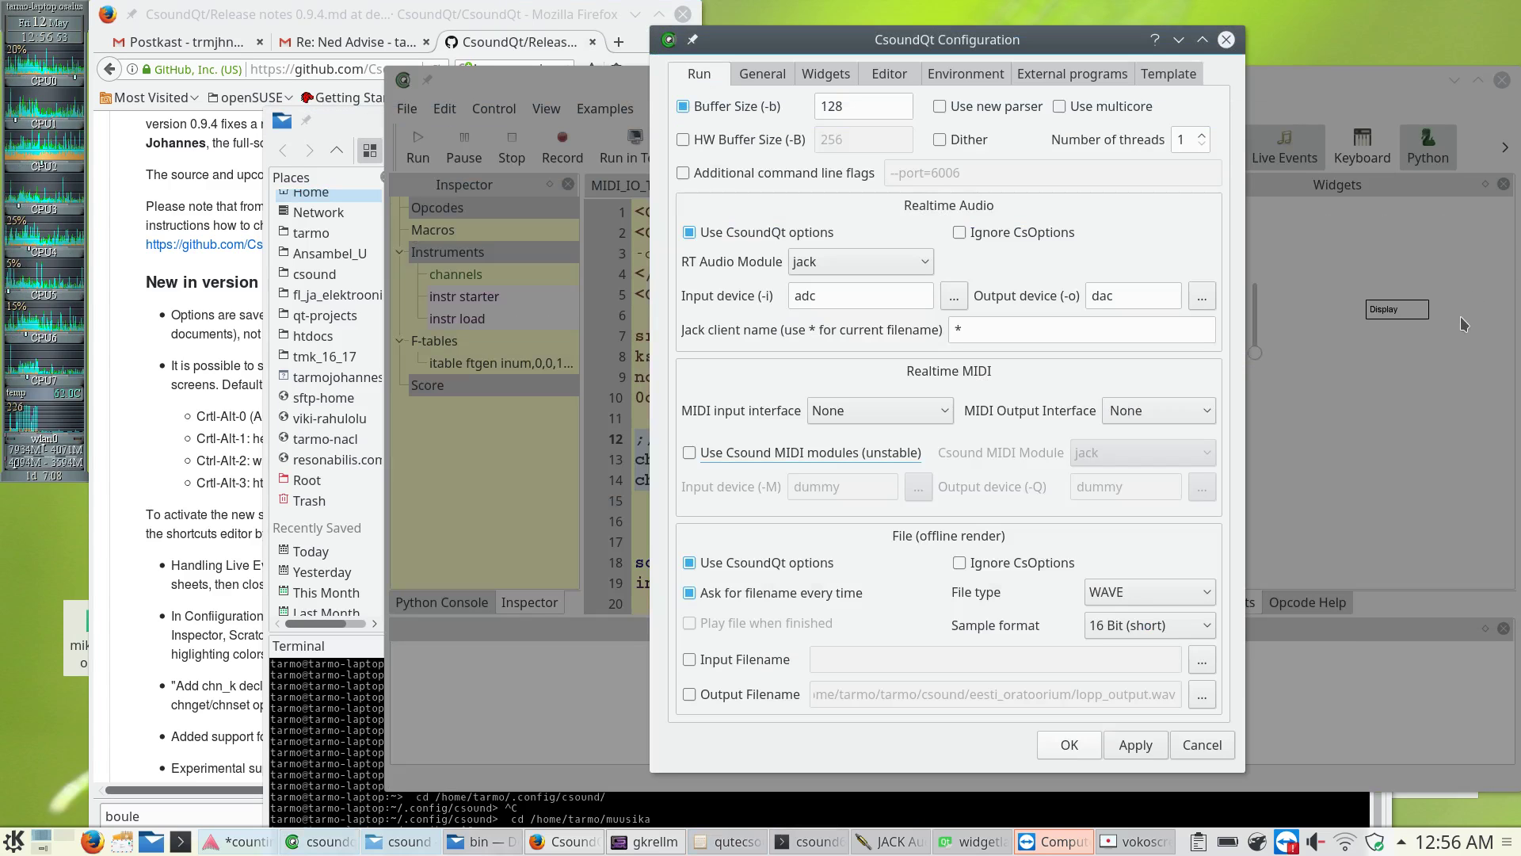
Set the realtime MIDI input interface to Ardour's auditioner midi_out 1 and accept the configuration.
{"action": "left_click", "coordinate": [901, 420]}
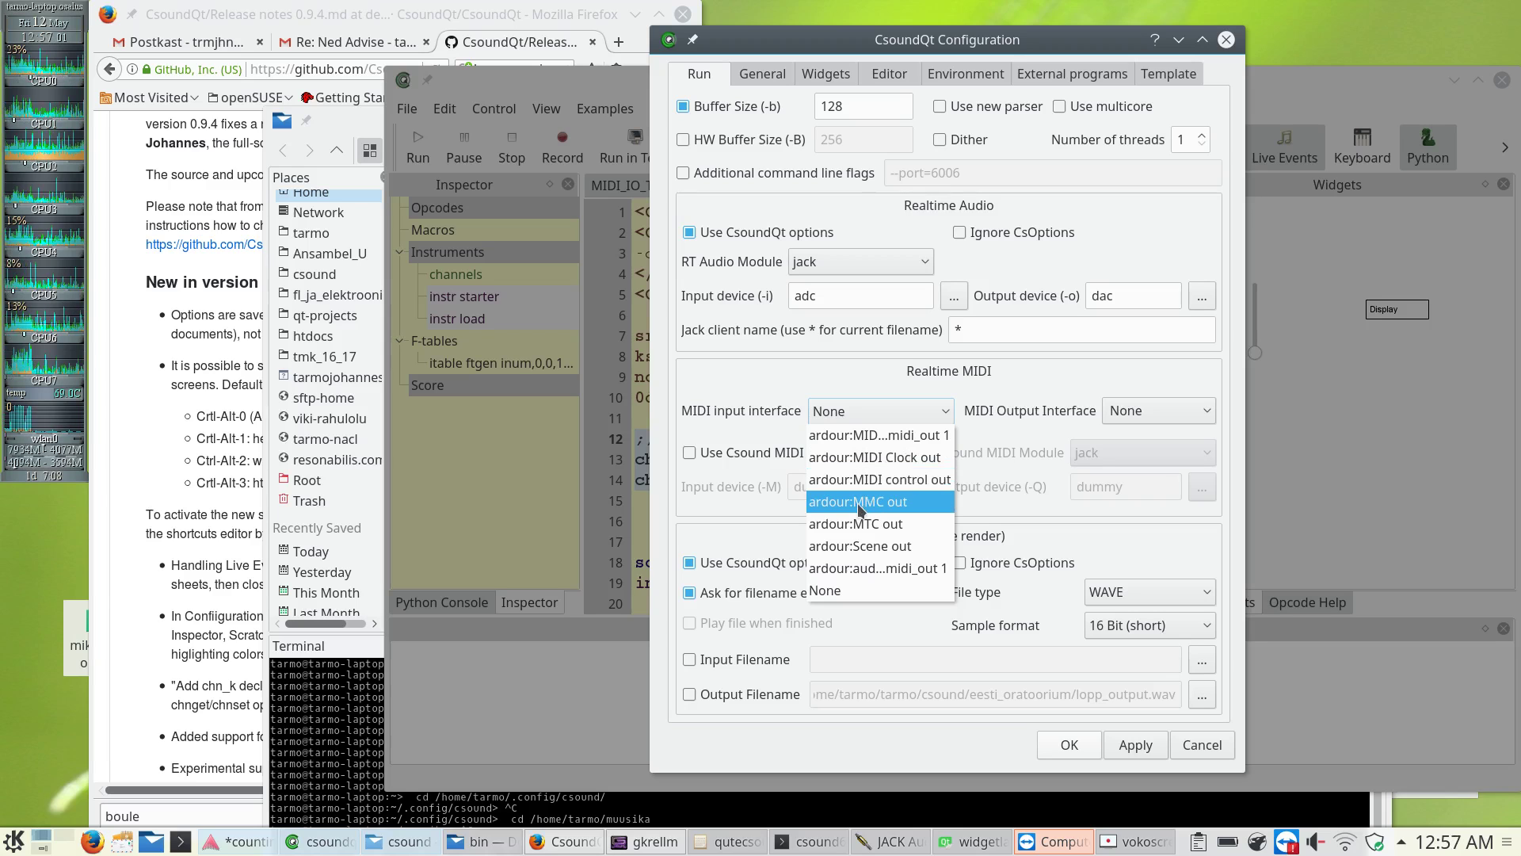
{"action": "left_click", "coordinate": [862, 570]}
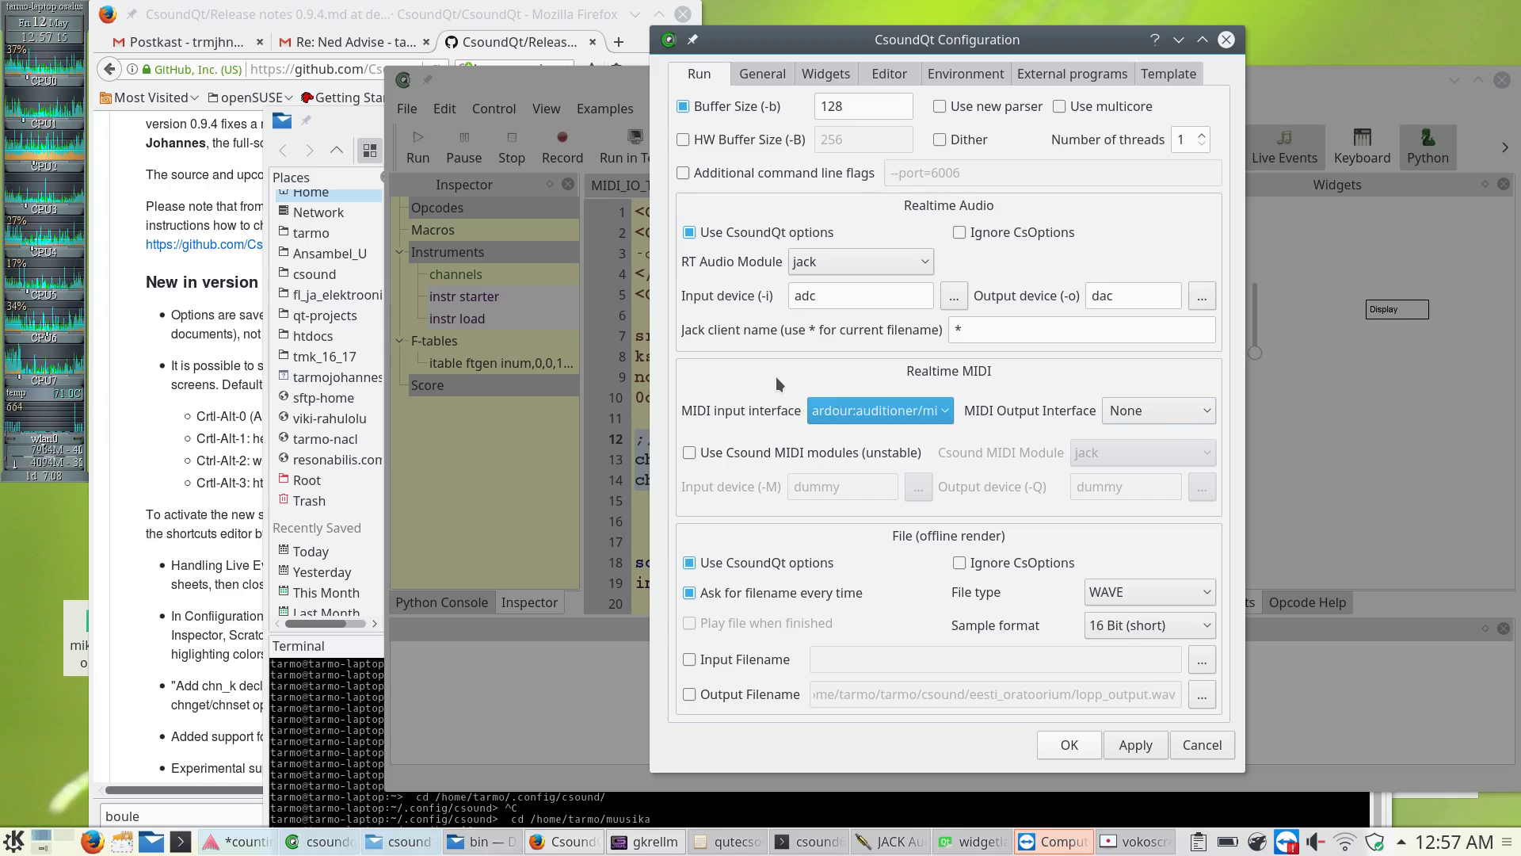
{"action": "left_click", "coordinate": [947, 418]}
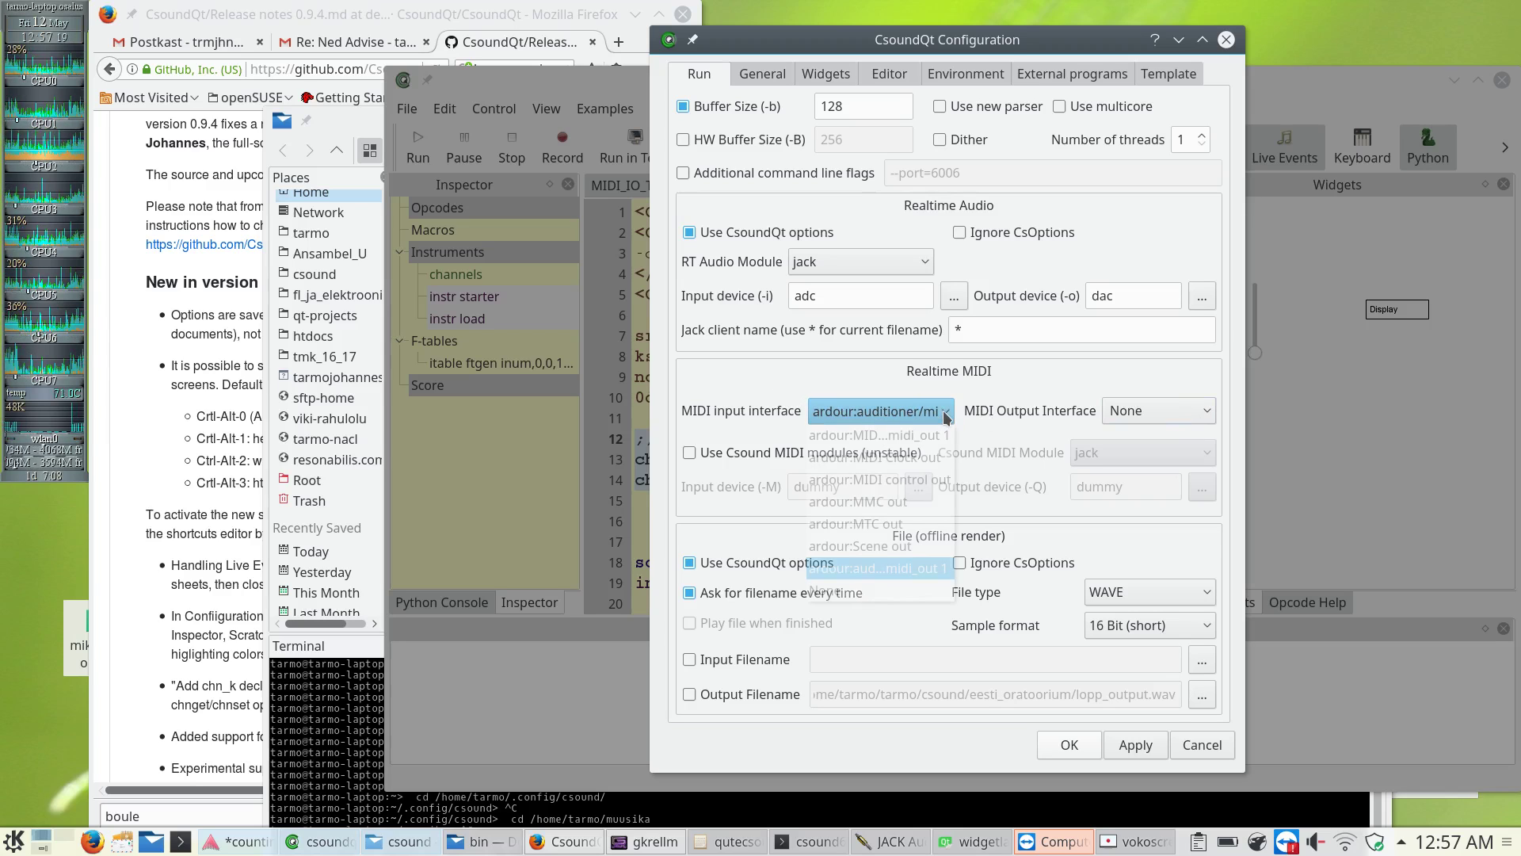
{"action": "left_click", "coordinate": [991, 379]}
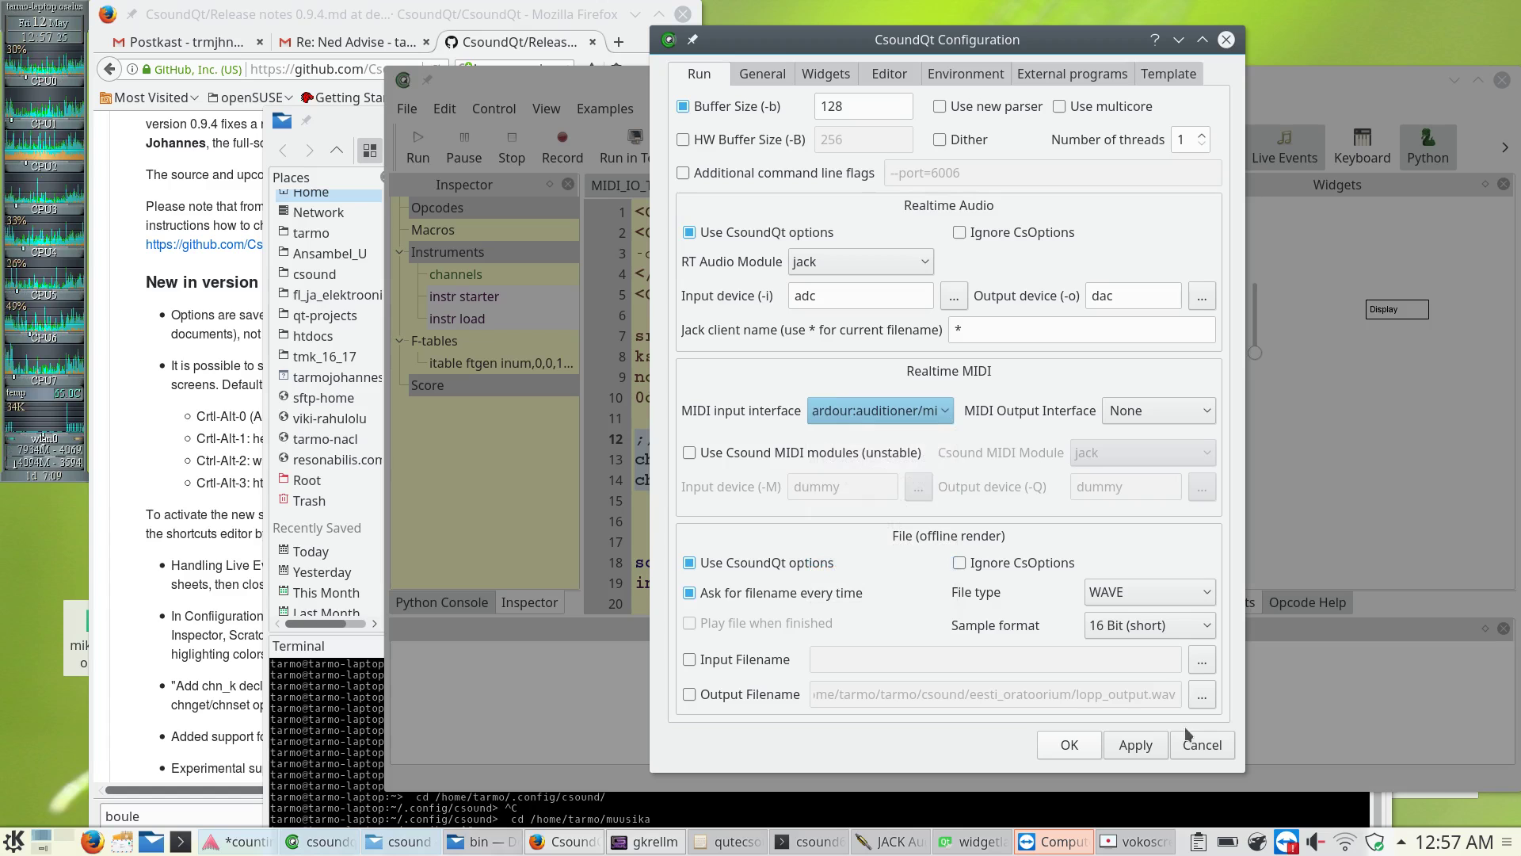
{"action": "left_click", "coordinate": [1076, 743]}
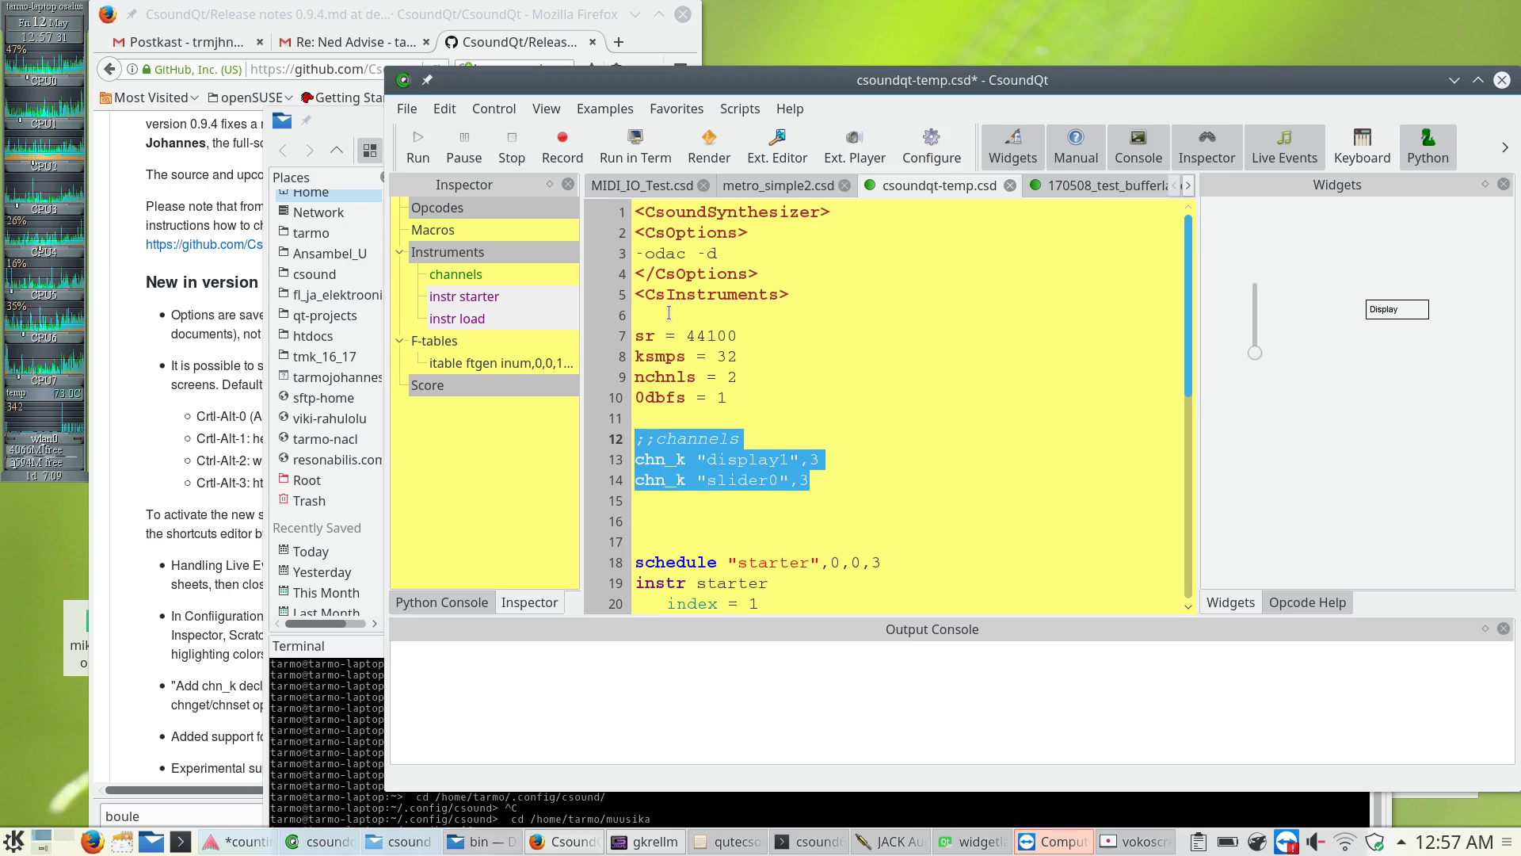
{"action": "mouse_move", "coordinate": [1108, 75]}
{"action": "left_mouse_down"}
{"action": "mouse_move", "coordinate": [974, 61]}
{"action": "mouse_move", "coordinate": [1087, 55]}
{"action": "left_mouse_up"}
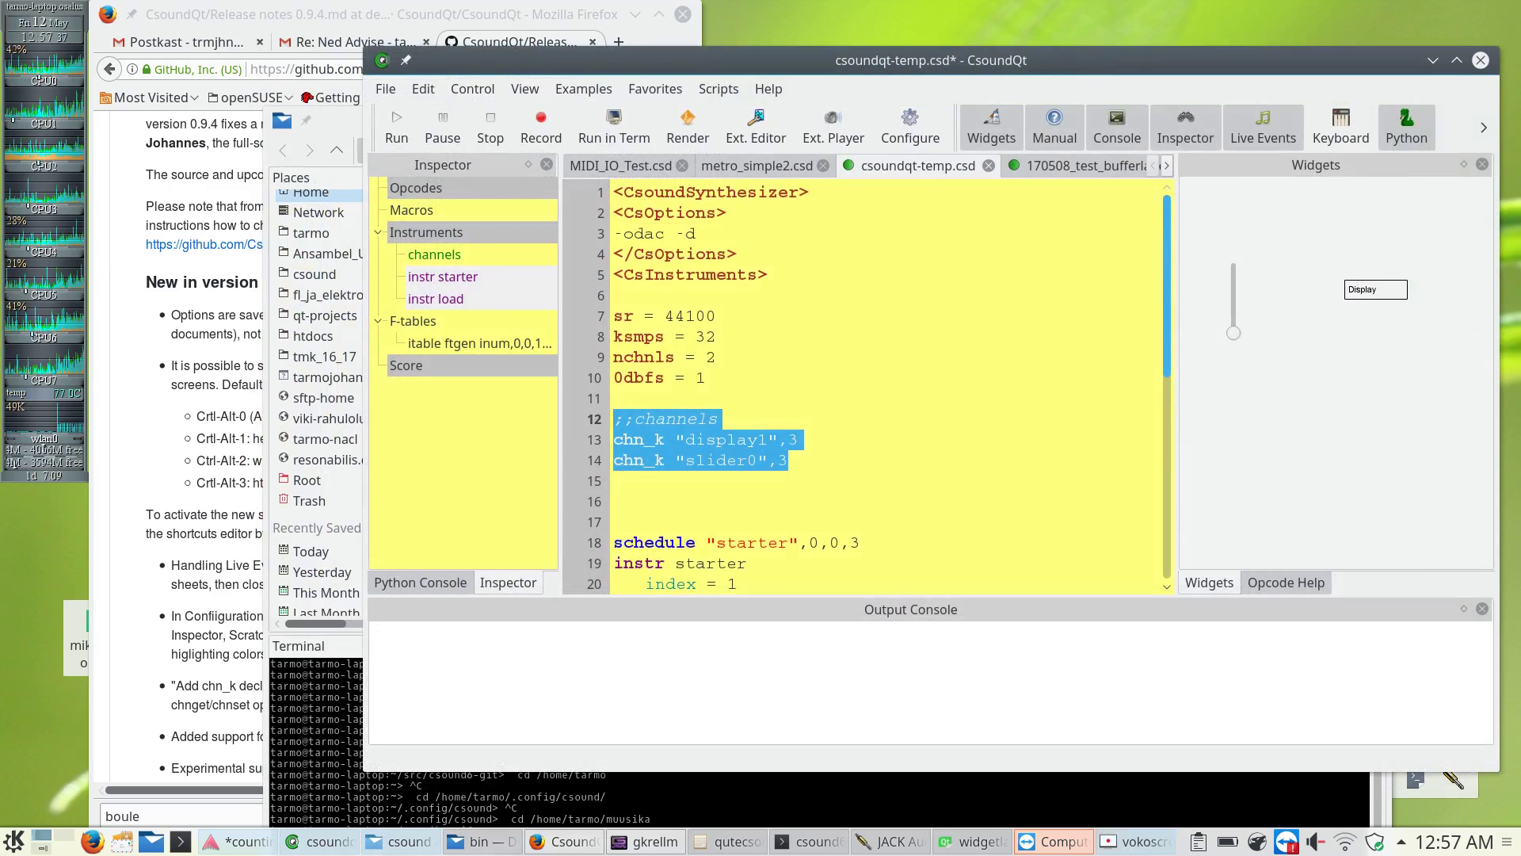
{"action": "left_click", "coordinate": [1154, 844]}
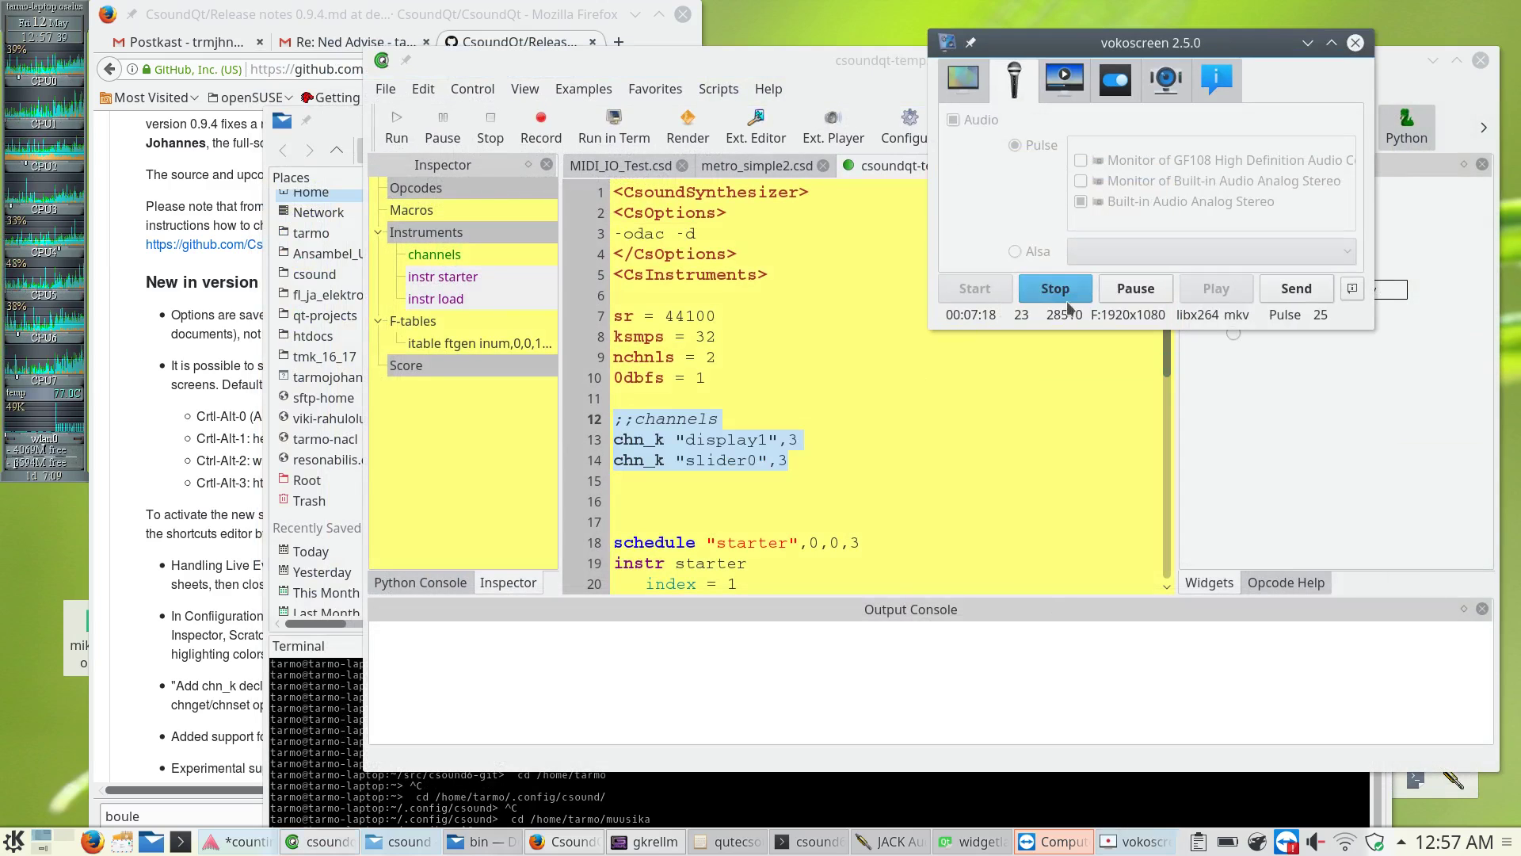